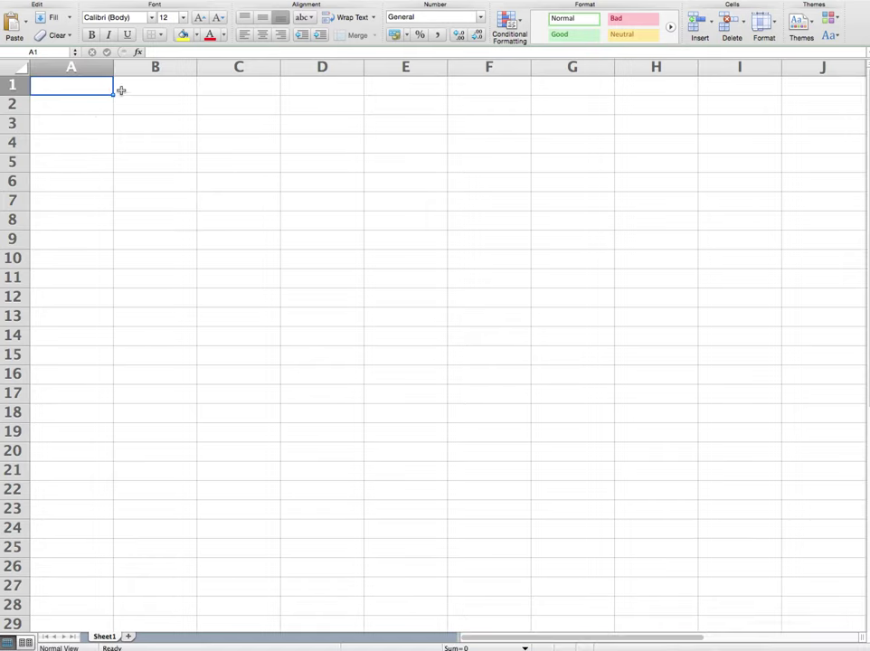
# Enter the title 'Life Table' in cell C4.
pyautogui.click(154, 145)
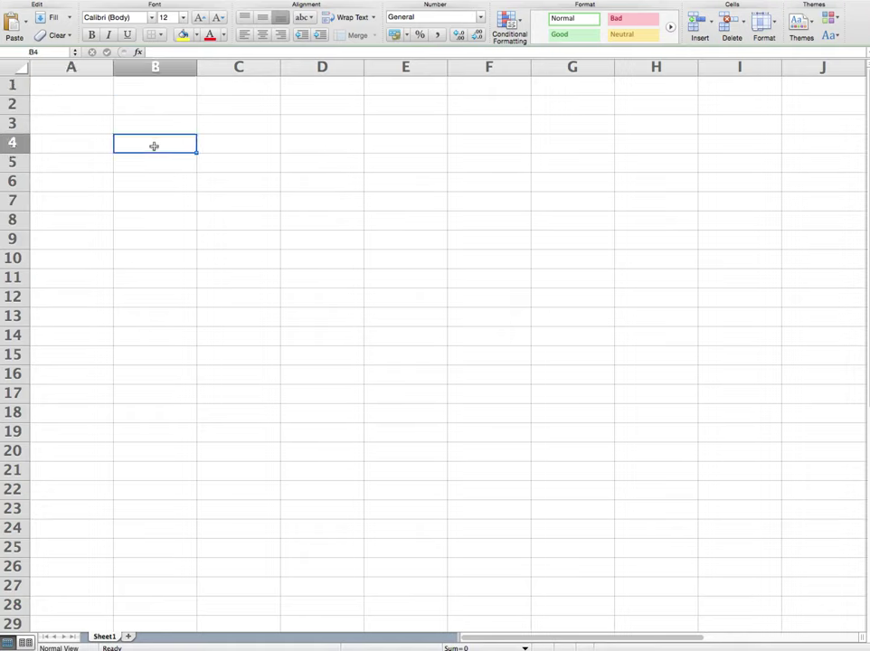
pyautogui.click(224, 146)
pyautogui.write('Life')
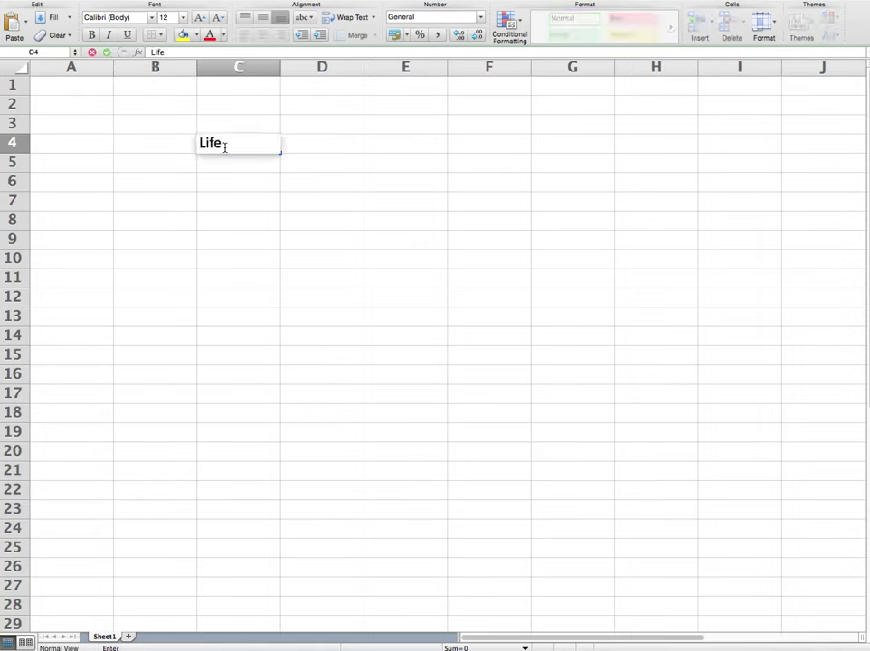
pyautogui.write(' Table')
pyautogui.press('Return')
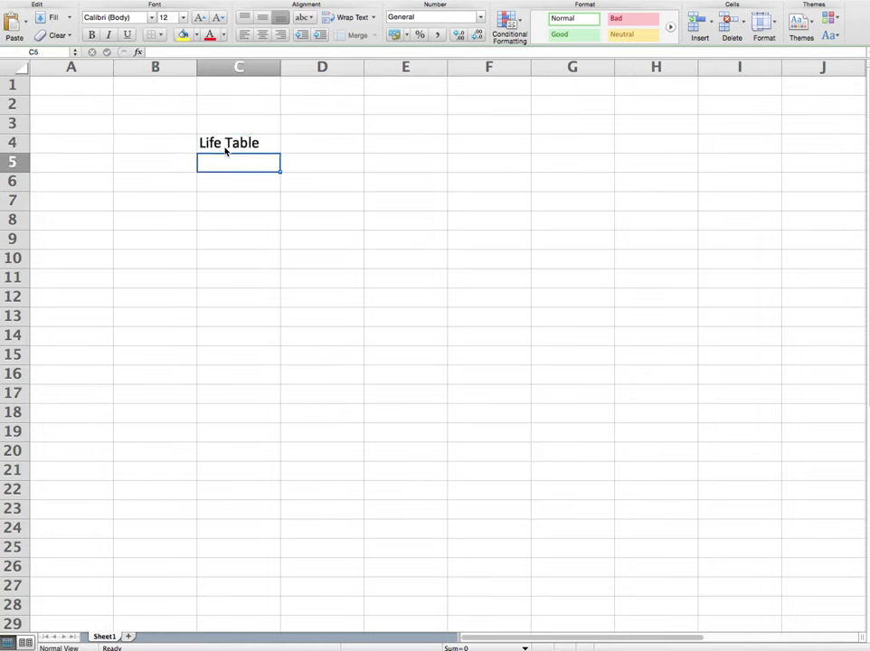
# Enter the years 2000, 2001 and 2002 across C5:E5.
pyautogui.write('2000')
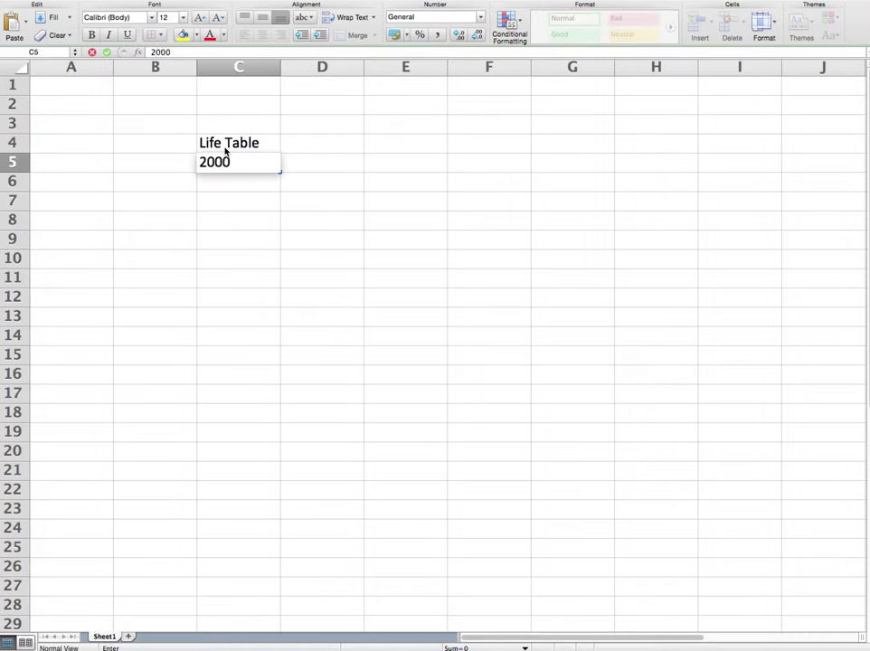
pyautogui.press('Tab')
pyautogui.write('2')
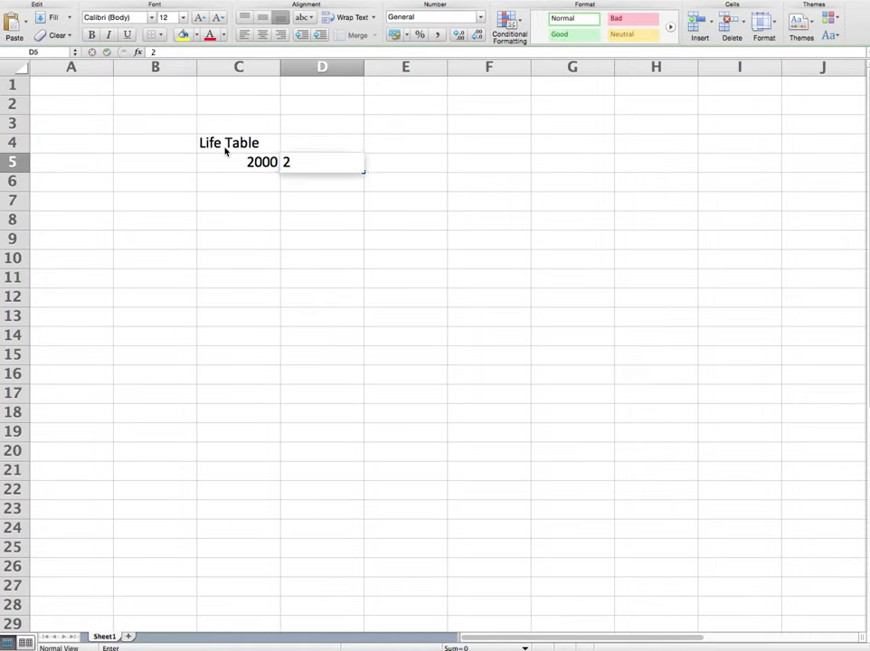
pyautogui.write('000')
pyautogui.press('BackSpace')
pyautogui.write('1')
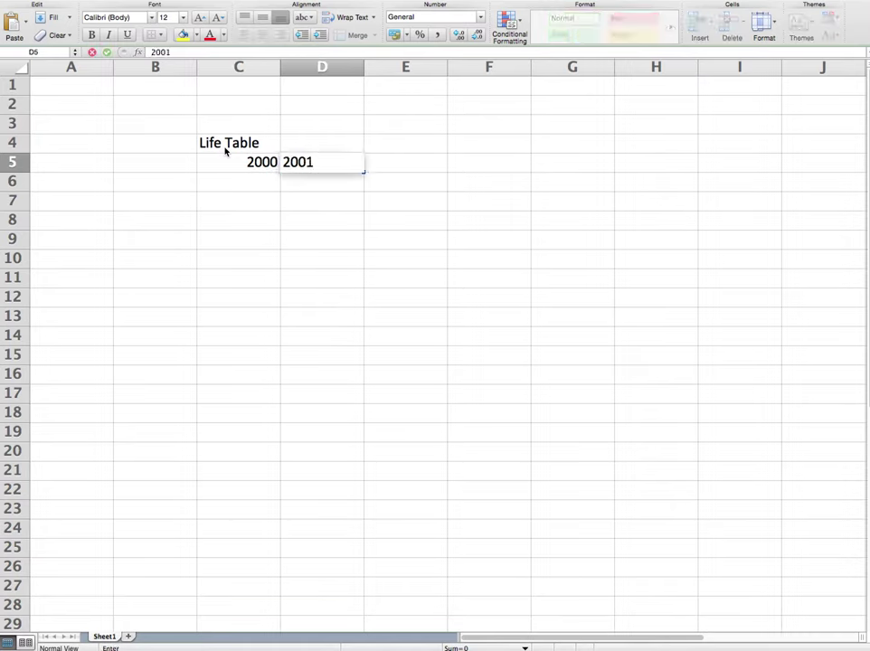
pyautogui.press('Tab')
pyautogui.write('20')
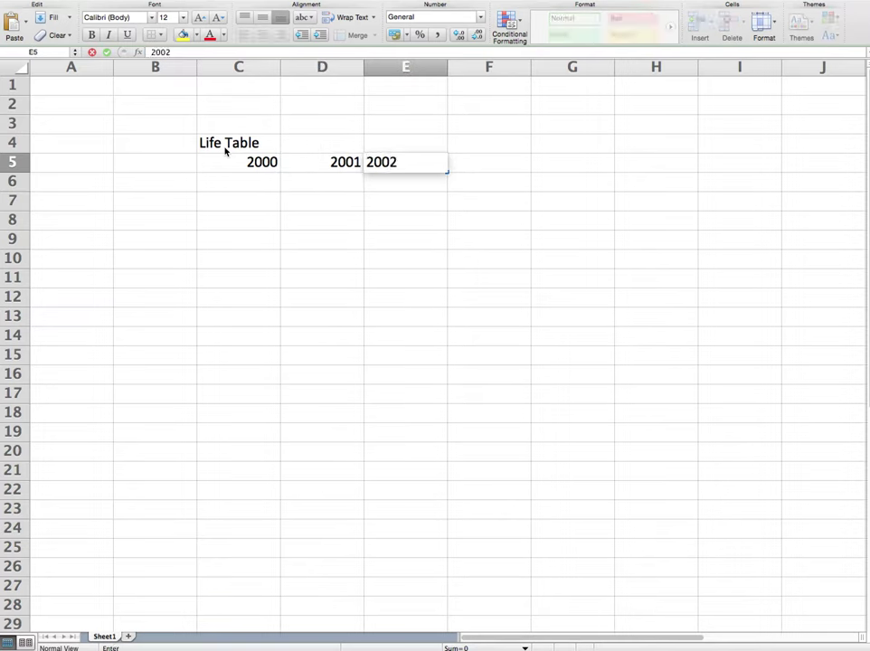
pyautogui.press('Return')
# Enter the ages 20, 21, 22, 23 and 24 down B6:B10.
pyautogui.press('Left')
pyautogui.press('Left')
pyautogui.press('Left')
pyautogui.write('20')
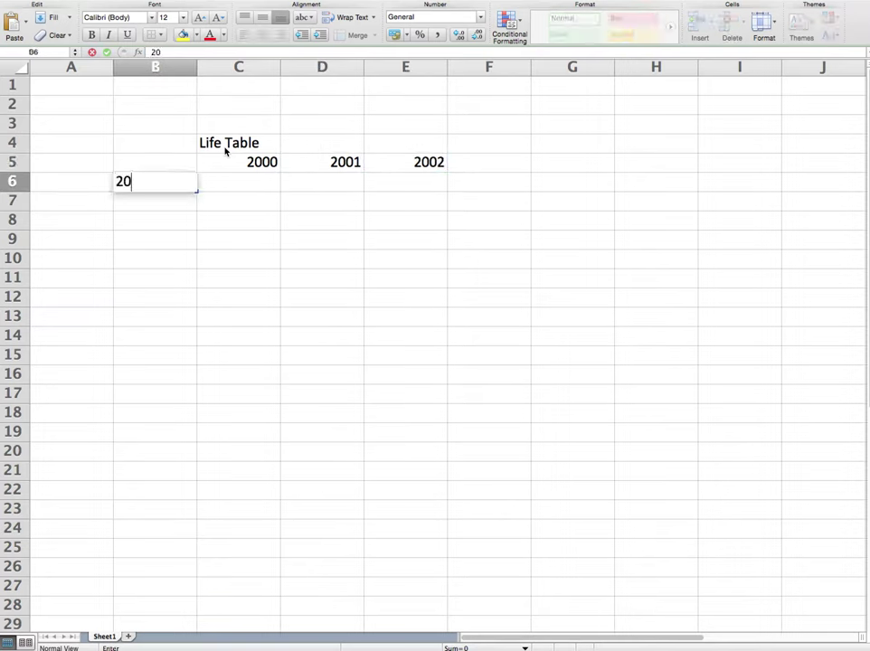
pyautogui.press('Return')
pyautogui.write('21')
pyautogui.press('Return')
pyautogui.write('22')
pyautogui.press('Return')
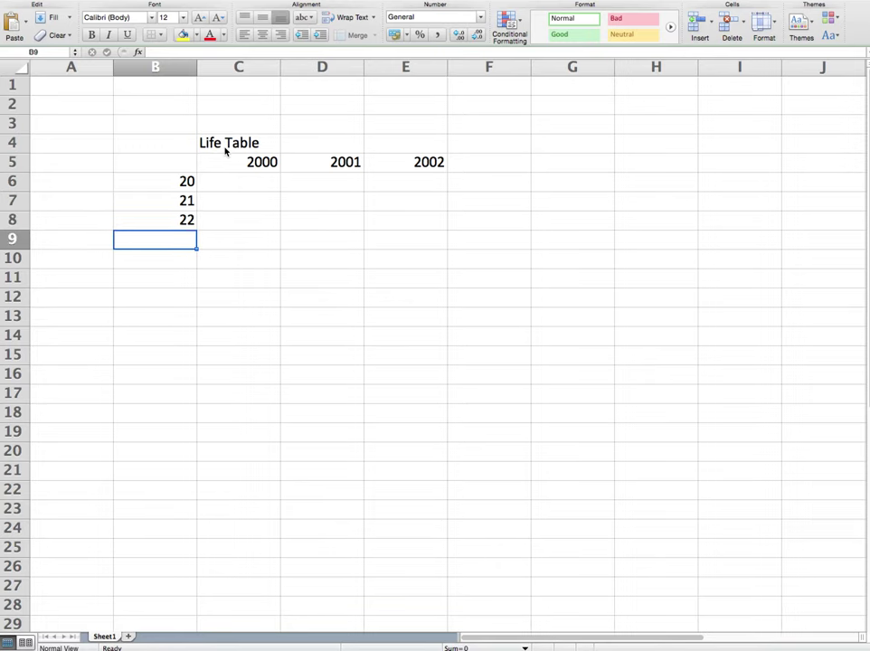
pyautogui.write('23')
pyautogui.press('Return')
pyautogui.write('24')
pyautogui.press('Return')
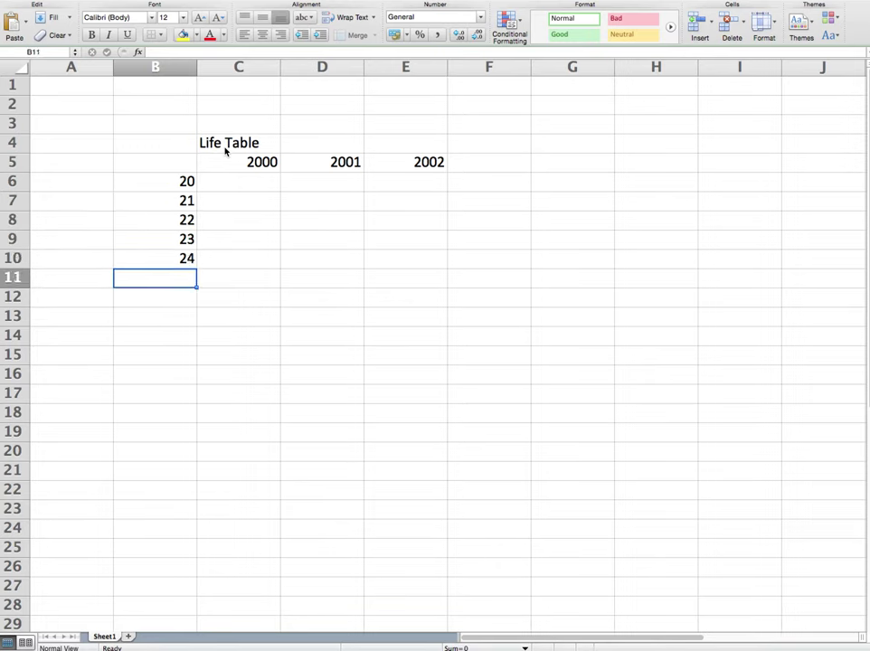
# Fill the age-20 row with 11, 12 and 13 in C6:E6.
pyautogui.press('Right')
pyautogui.press('Up')
pyautogui.press('Up')
pyautogui.press('Up')
pyautogui.press('Up')
pyautogui.press('Up')
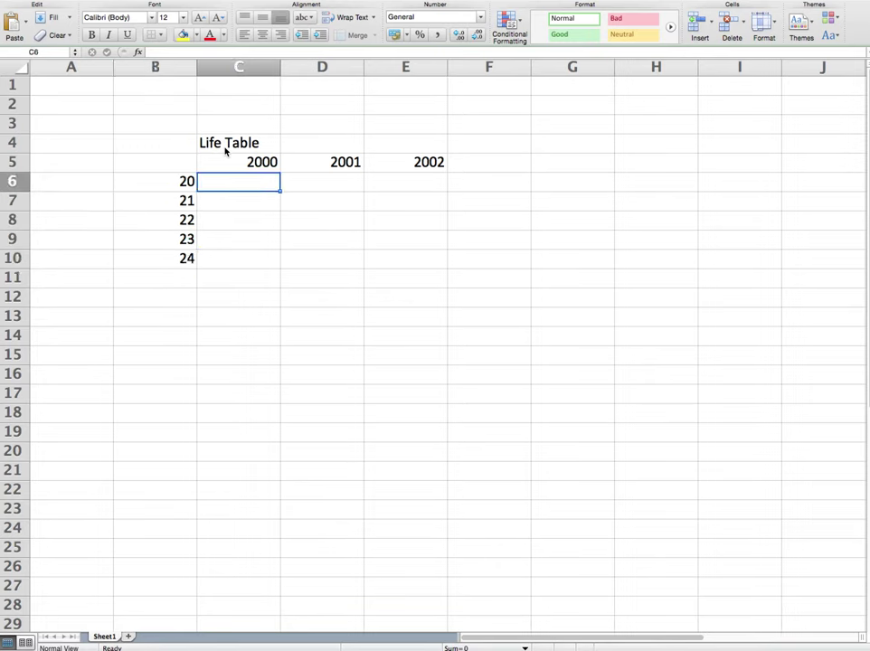
pyautogui.press('Up')
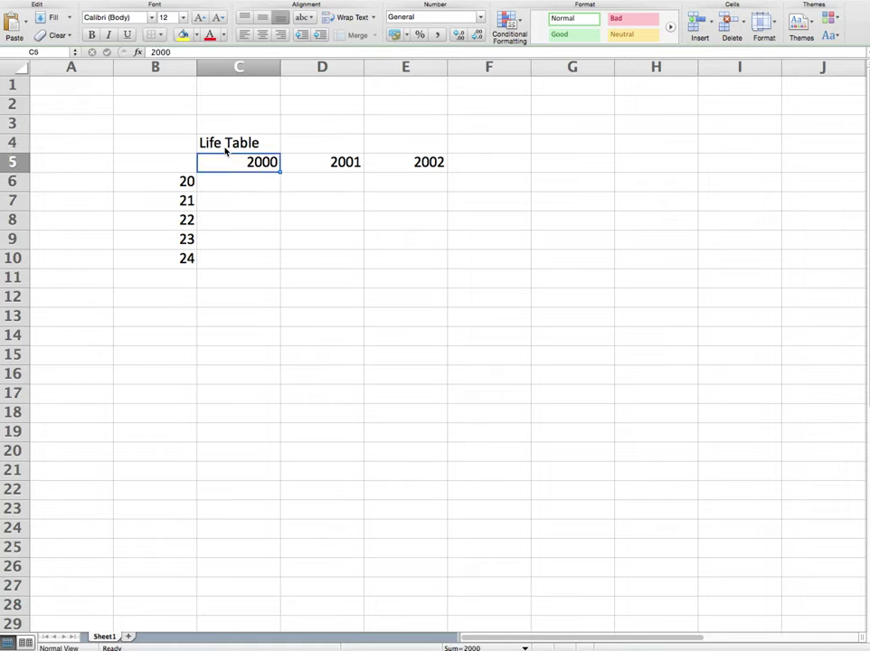
pyautogui.press('Left')
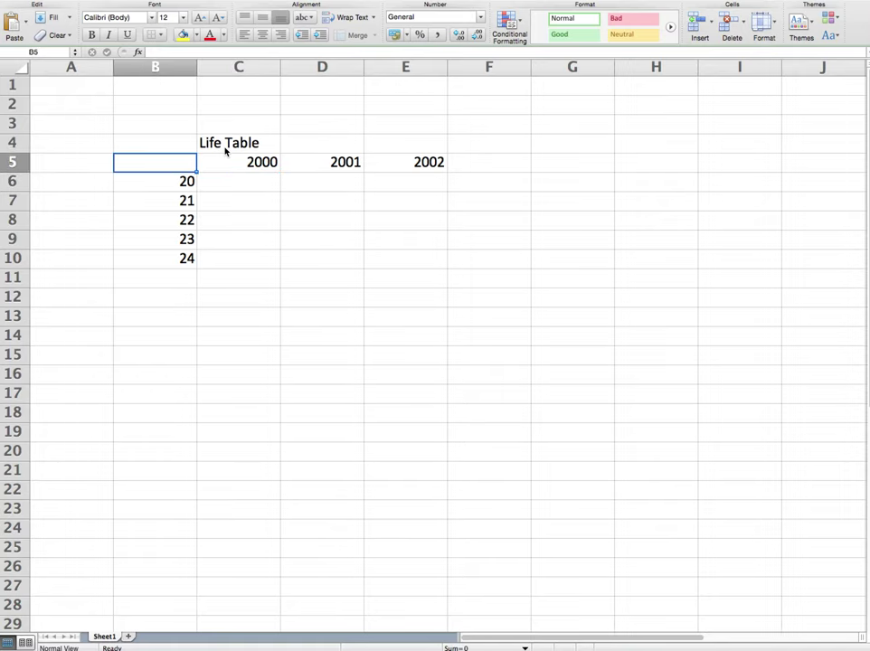
pyautogui.press('Down')
pyautogui.press('Right')
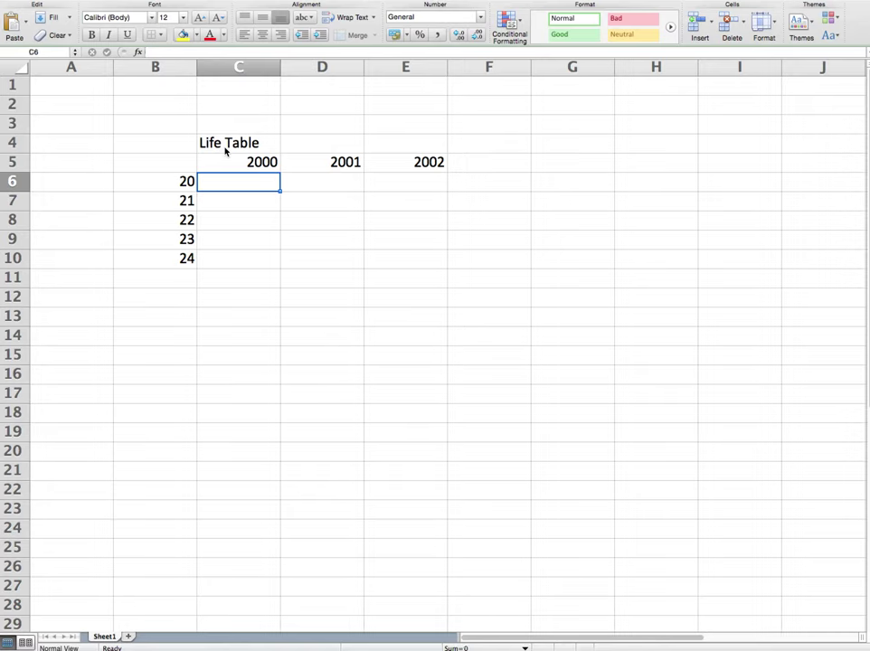
pyautogui.press('Up')
pyautogui.press('Down')
pyautogui.write('11')
pyautogui.press('Tab')
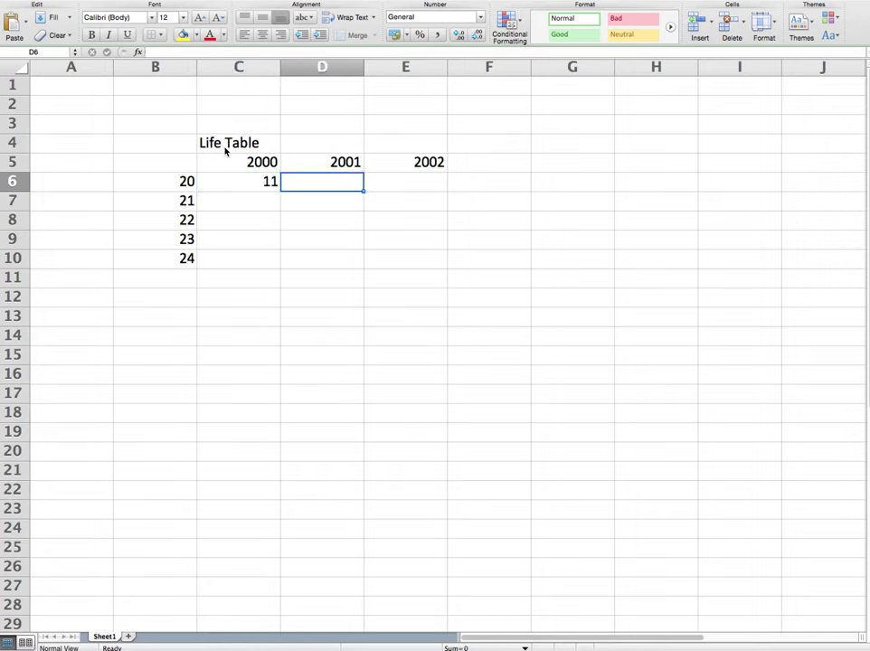
pyautogui.write('12')
pyautogui.press('Tab')
pyautogui.write('13')
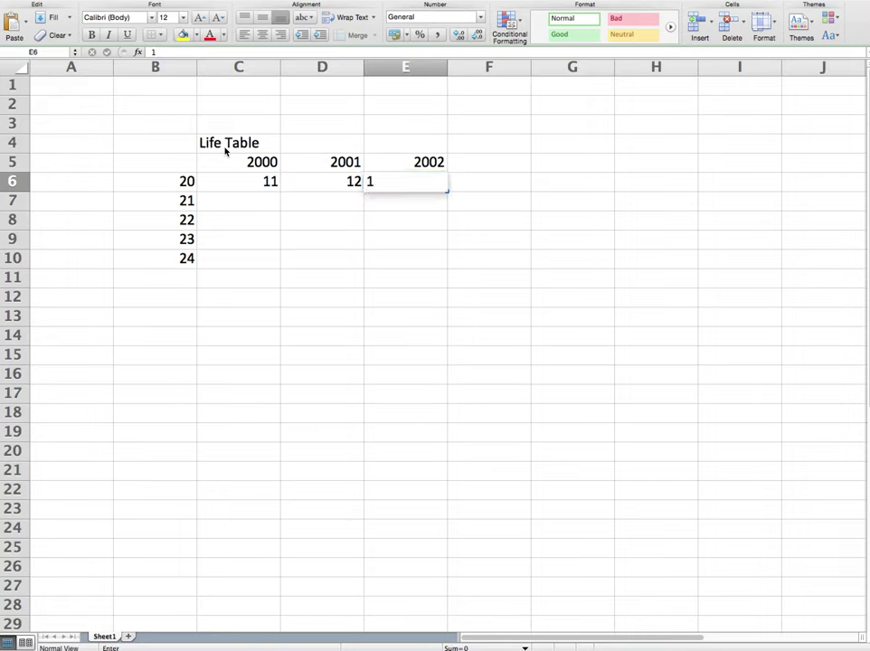
pyautogui.press('Return')
# Fill the 2000 column below with 21, 31, 41 and 51 in C7:C10.
pyautogui.press('Left')
pyautogui.press('Left')
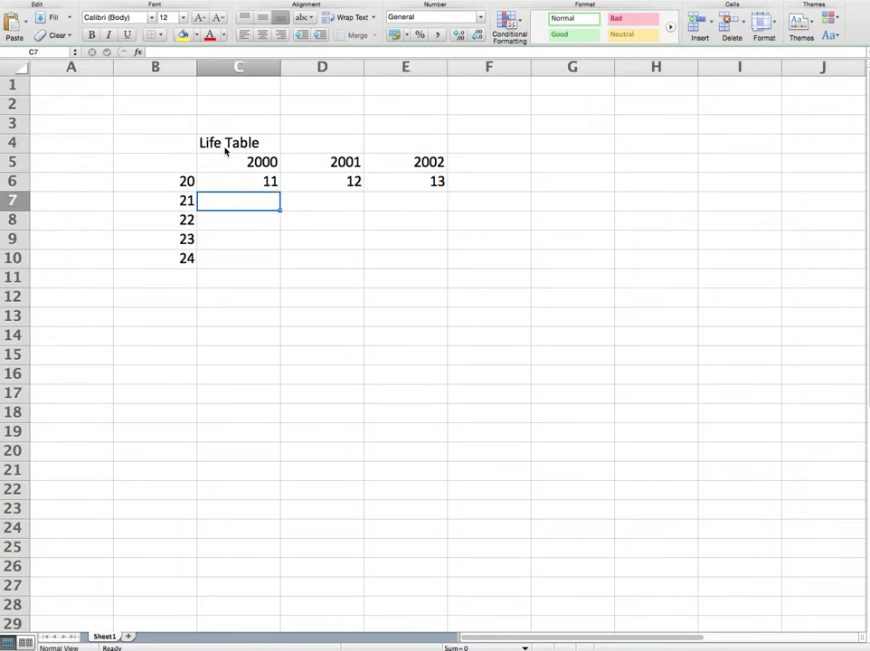
pyautogui.write('21')
pyautogui.press('Return')
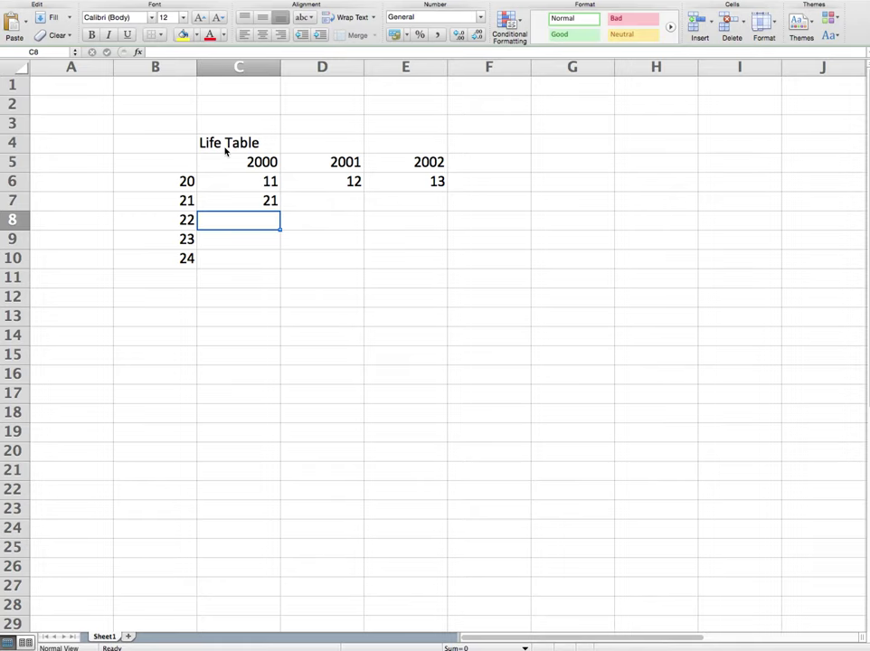
pyautogui.write('21')
pyautogui.press('Return')
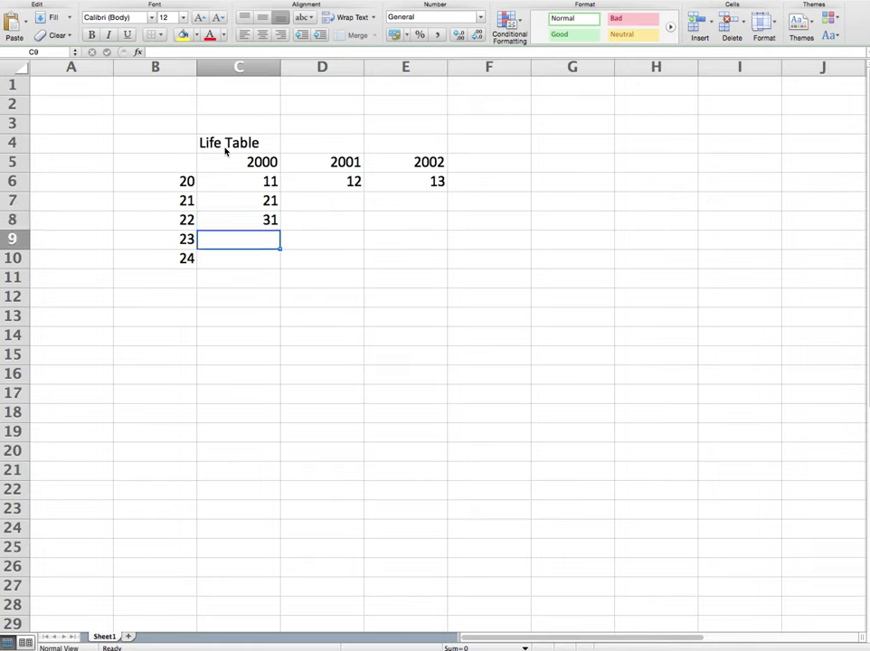
pyautogui.write('41')
pyautogui.press('Tab')
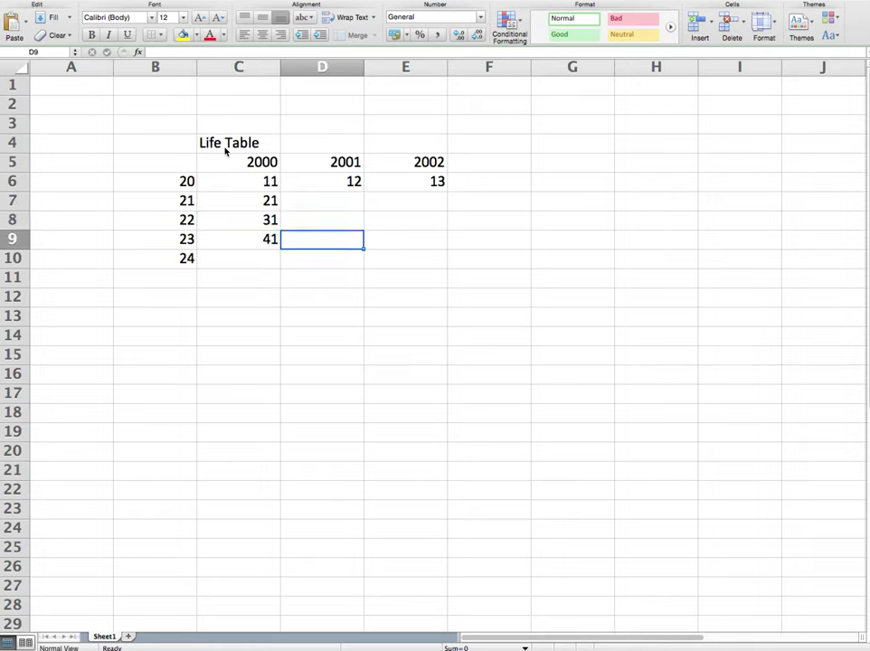
pyautogui.press('Left')
pyautogui.press('Down')
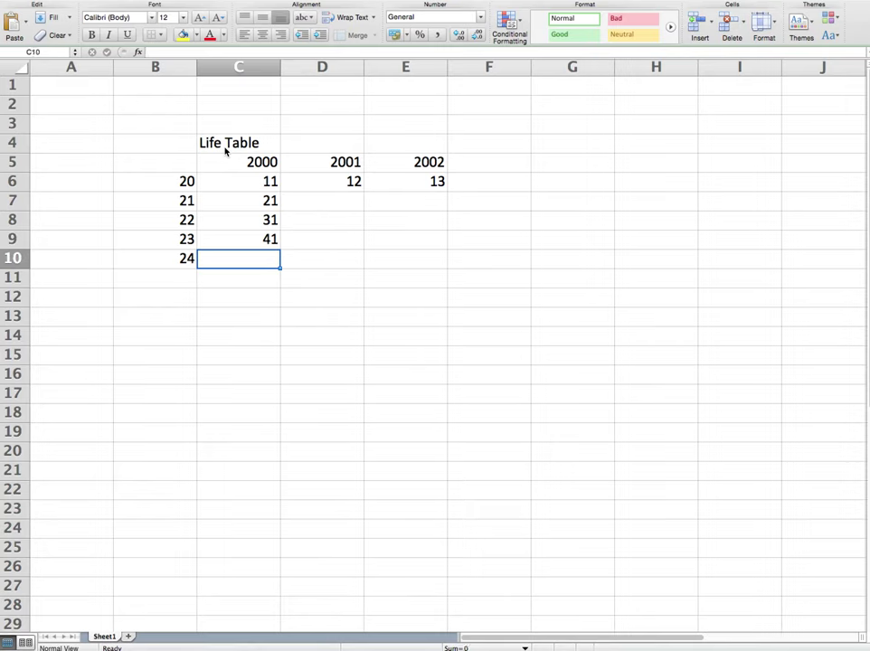
pyautogui.write('51')
pyautogui.press('Tab')
# Enter 22, 23 in D7:E7 and 32, 33 in D8:E8.
pyautogui.press('Up')
pyautogui.press('Up')
pyautogui.press('Up')
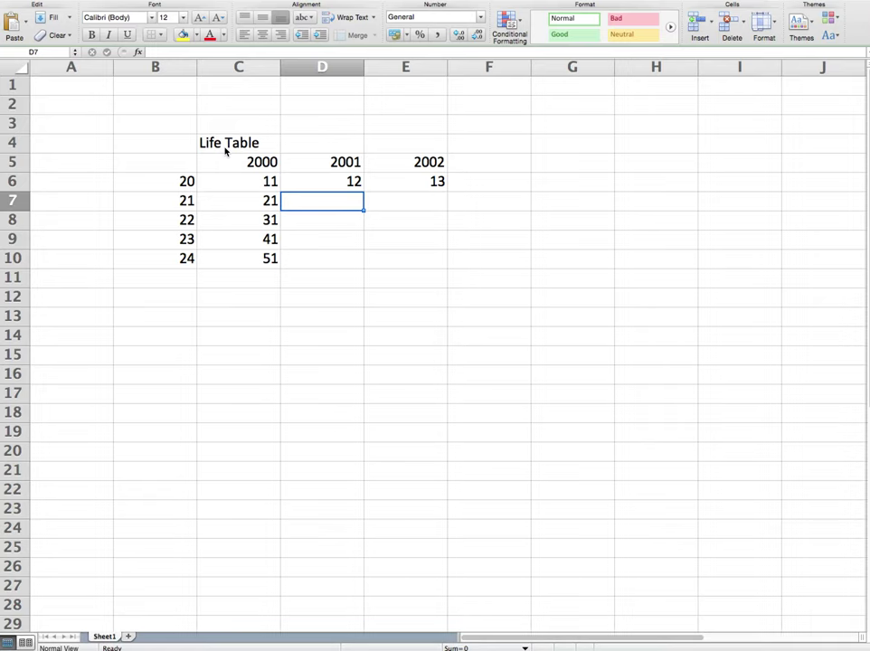
pyautogui.write('22')
pyautogui.press('Tab')
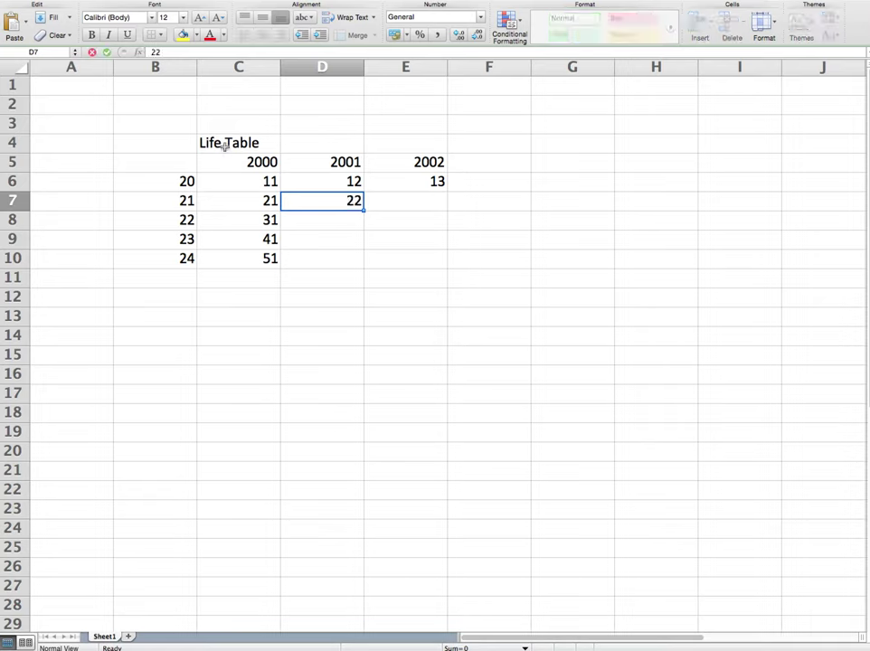
pyautogui.write('23')
pyautogui.press('Return')
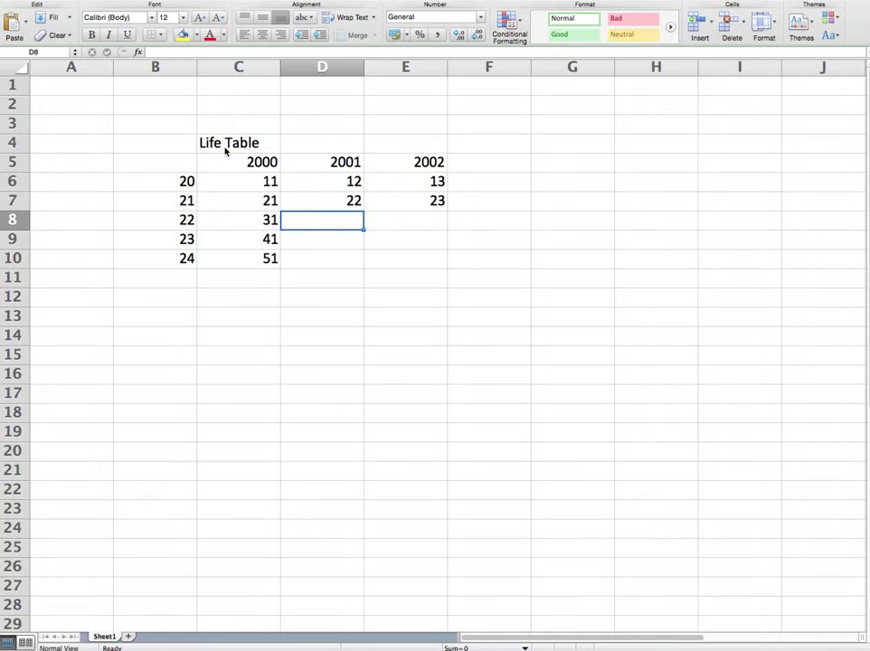
pyautogui.write('32')
pyautogui.press('Tab')
pyautogui.write('33')
pyautogui.press('Return')
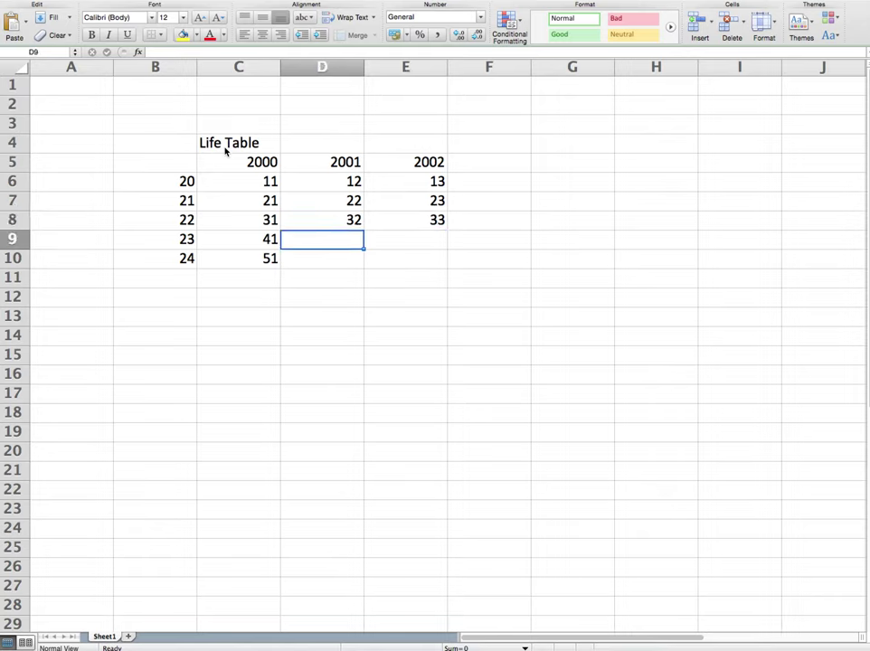
# Enter 42, 43 in D9:E9 and 52, 53 in D10:E10.
pyautogui.write('42')
pyautogui.press('Tab')
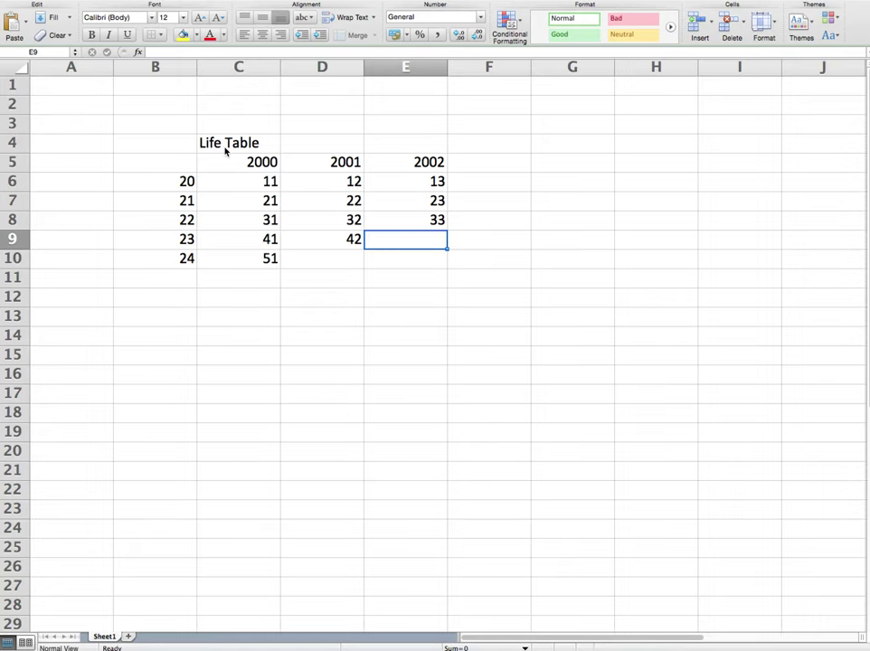
pyautogui.write('43')
pyautogui.press('Return')
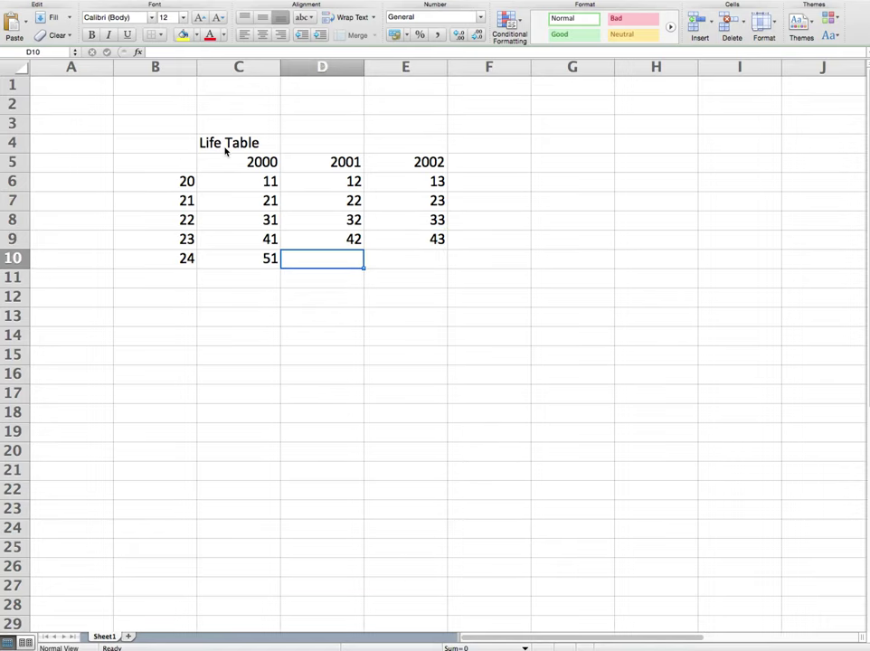
pyautogui.write('52')
pyautogui.press('Tab')
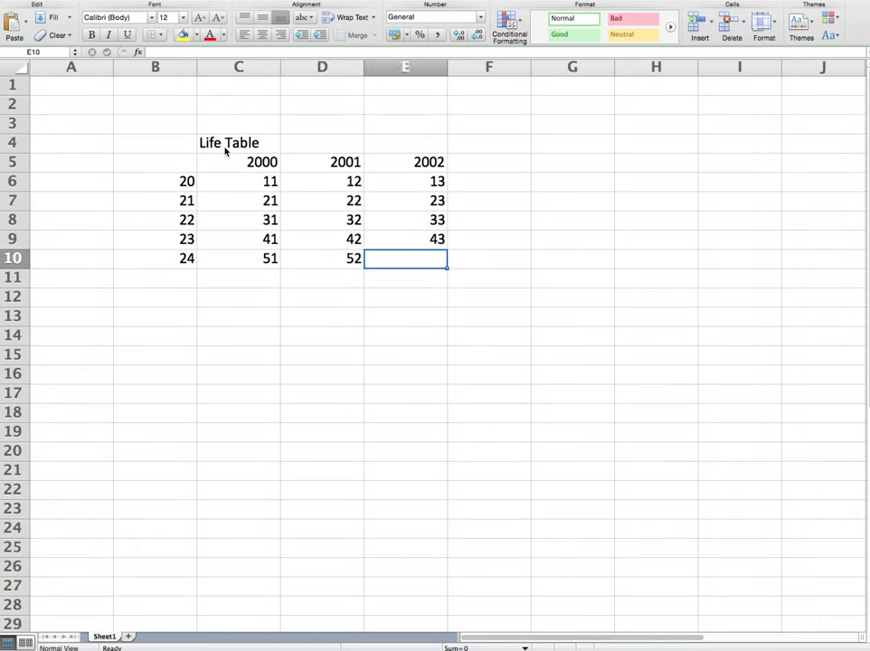
pyautogui.write('53')
pyautogui.press('Return')
pyautogui.press('Left')
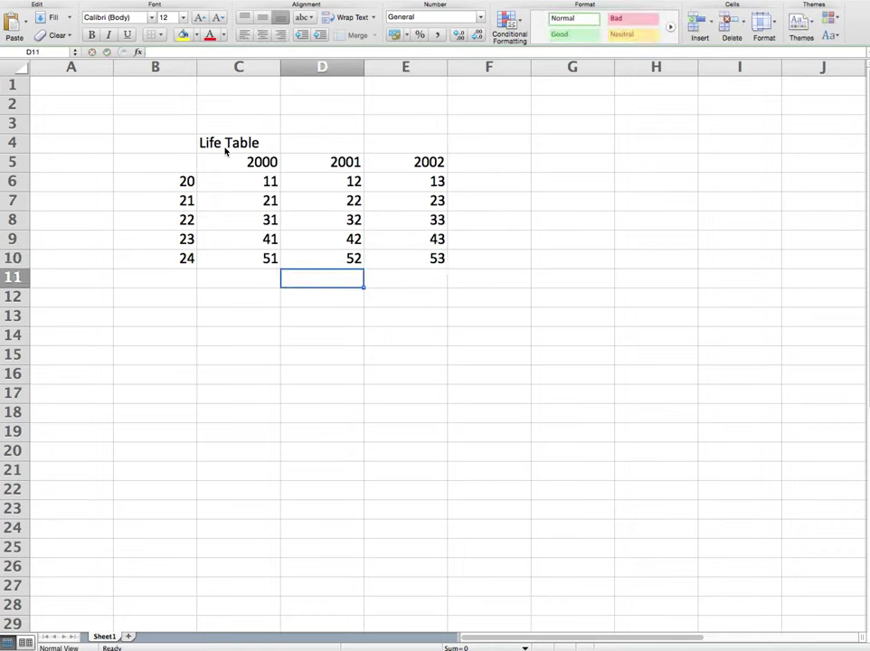
pyautogui.press('Left')
pyautogui.press('Up')
# Merge and centre the Life Table title across C4:E4.
pyautogui.moveTo(236, 144); pyautogui.dragTo(439, 148)
pyautogui.click(355, 36)
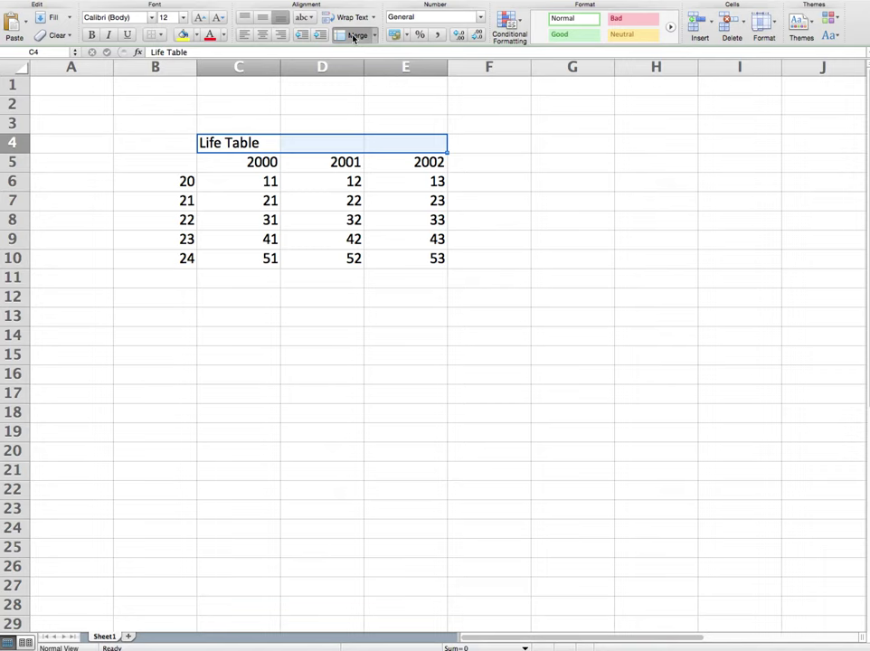
pyautogui.click(608, 224)
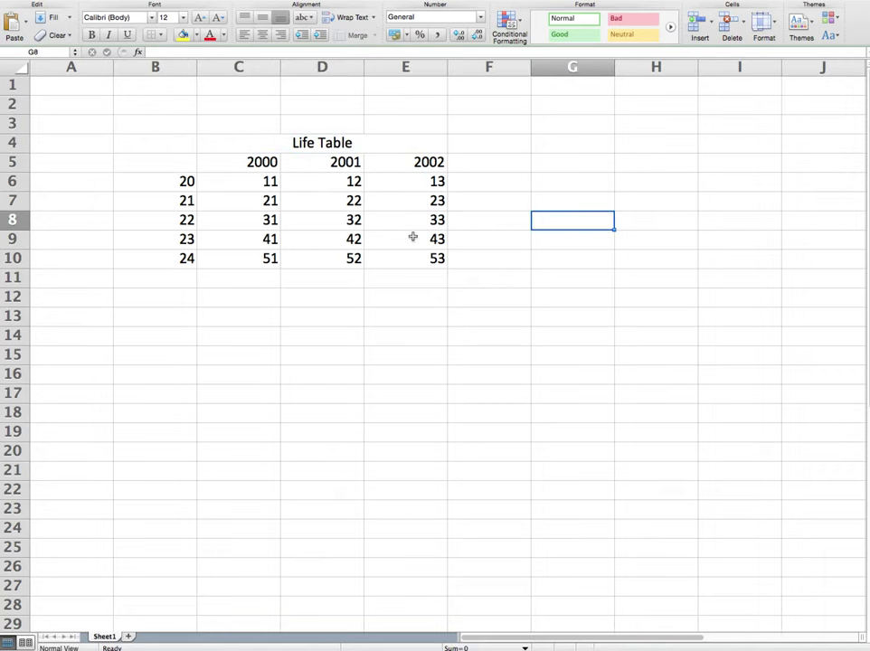
# Type 'Cohorts' in C13 and copy the year headers 2000–2002 into C14:E14.
pyautogui.click(244, 322)
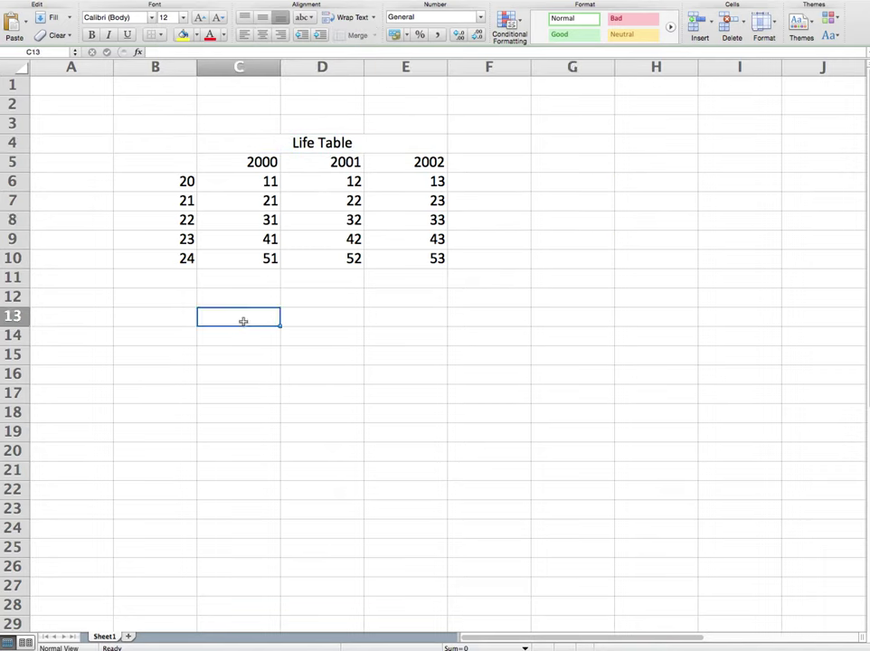
pyautogui.write('Cohortsw')
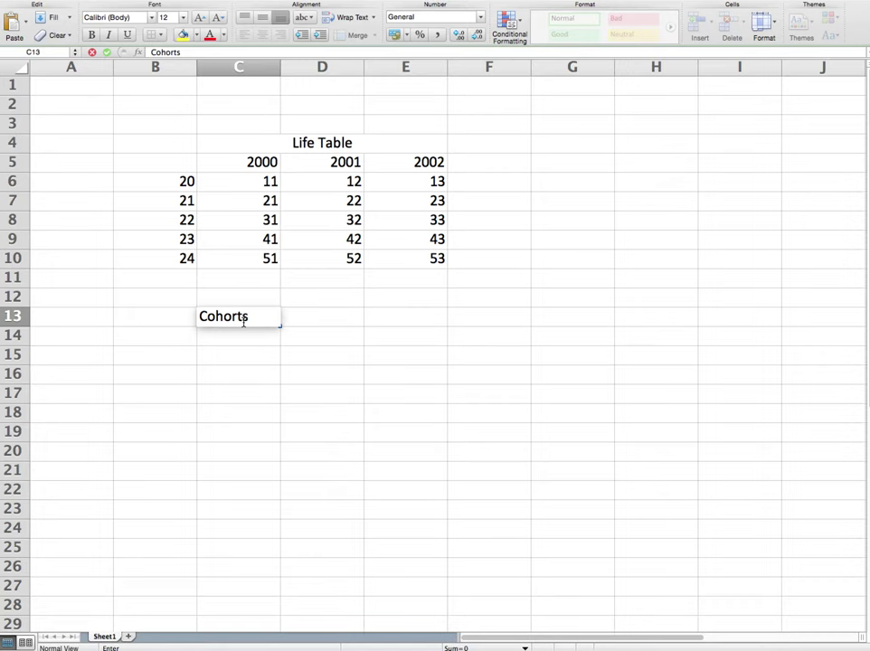
pyautogui.press('Return')
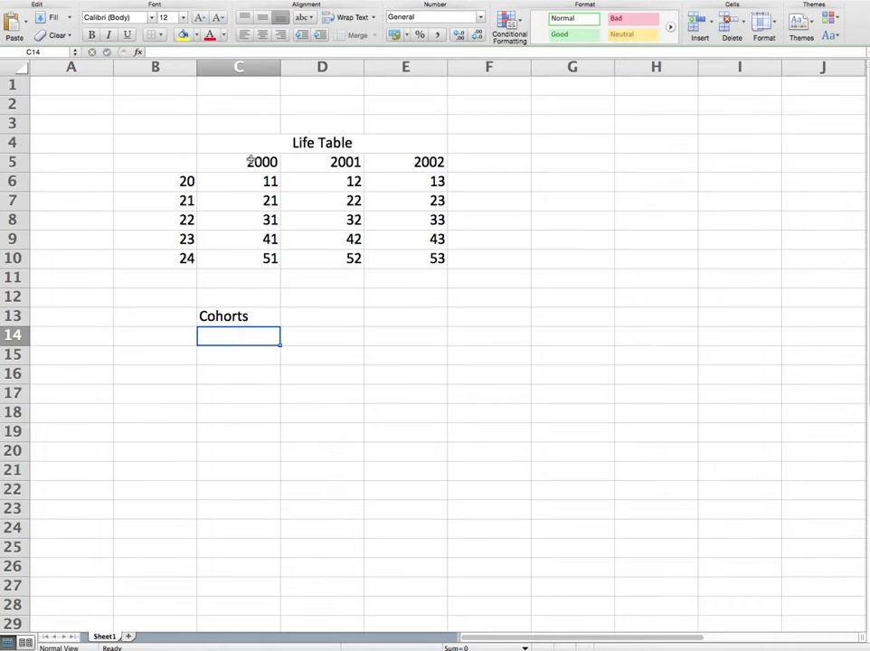
pyautogui.moveTo(247, 161); pyautogui.dragTo(390, 164)
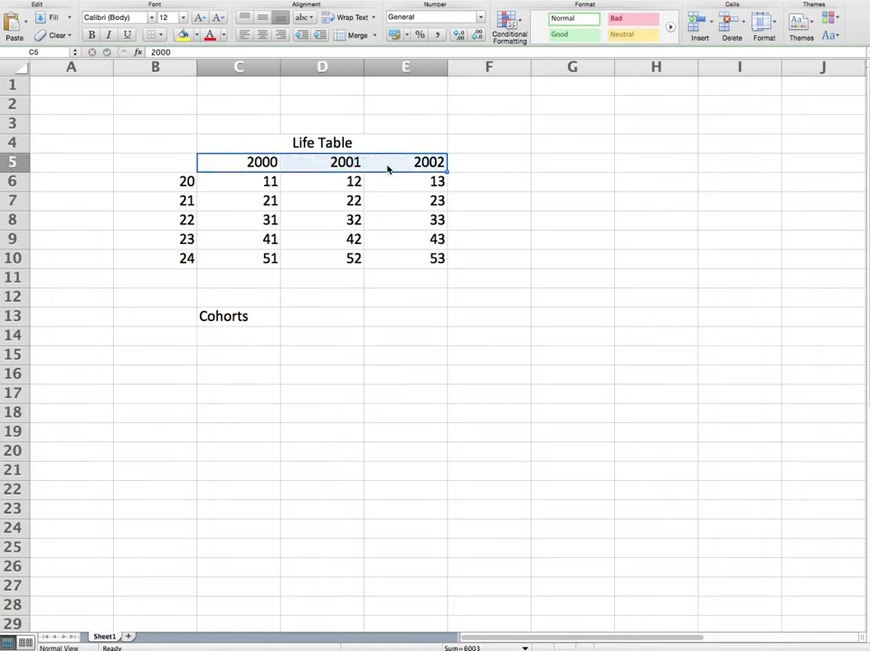
pyautogui.press('super+c')
pyautogui.click(225, 354)
pyautogui.click(223, 336)
pyautogui.press('super+v')
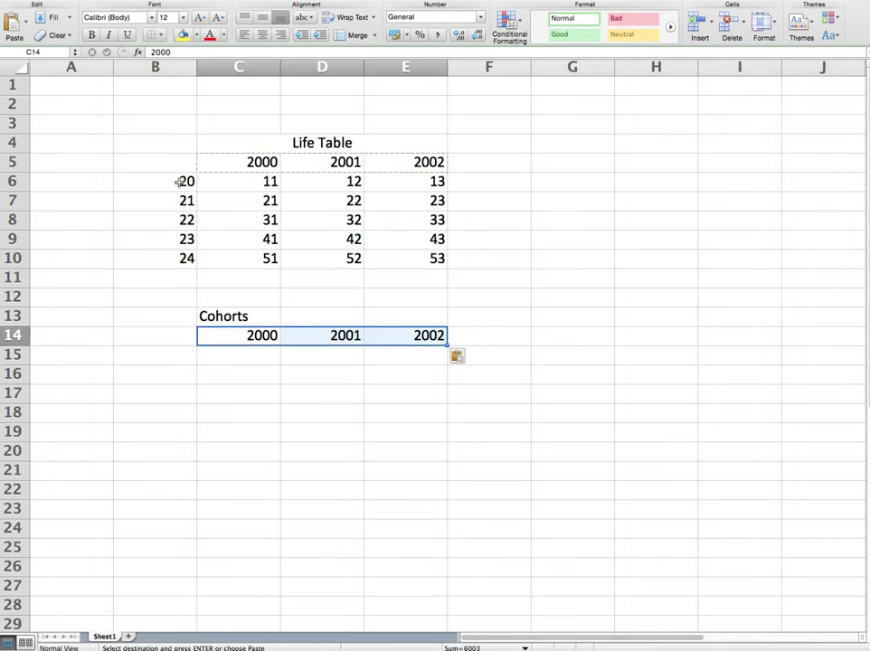
# Copy the ages 20–24 into B15:B19 and merge-centre the Cohorts heading over C13:E13.
pyautogui.moveTo(178, 181); pyautogui.dragTo(159, 251)
pyautogui.press('super+c')
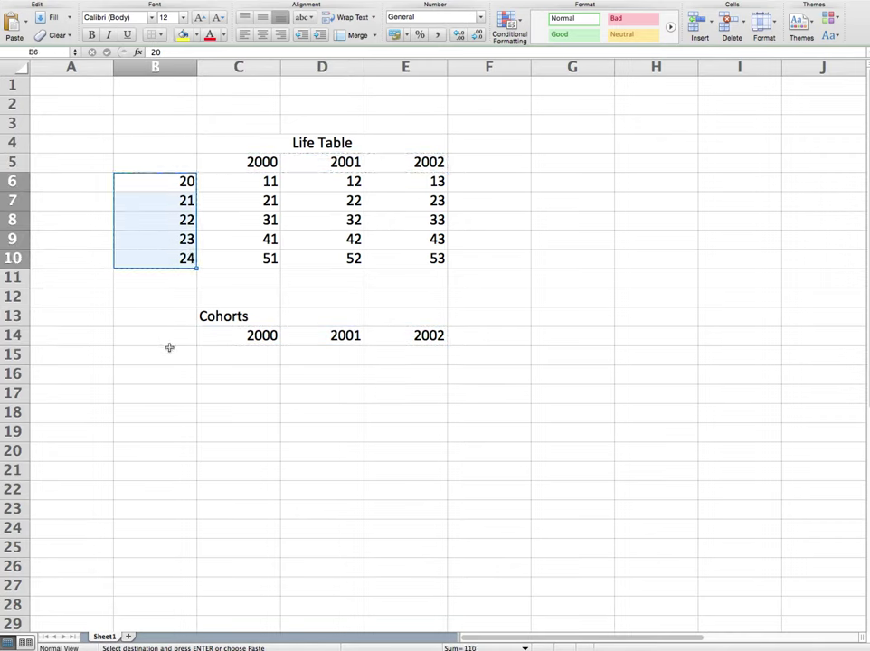
pyautogui.click(169, 348)
pyautogui.press('super+v')
pyautogui.click(322, 452)
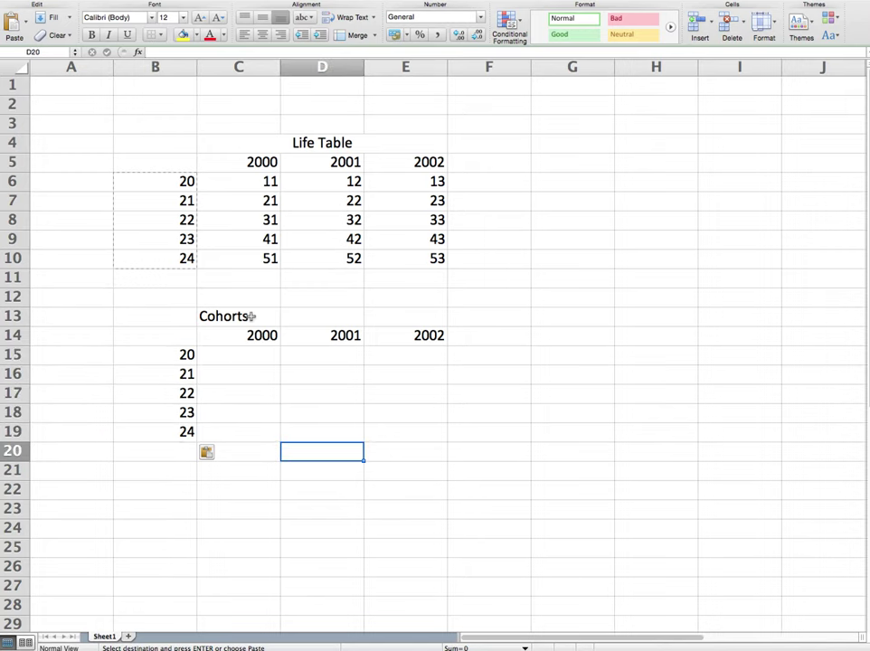
pyautogui.moveTo(253, 315); pyautogui.dragTo(398, 316)
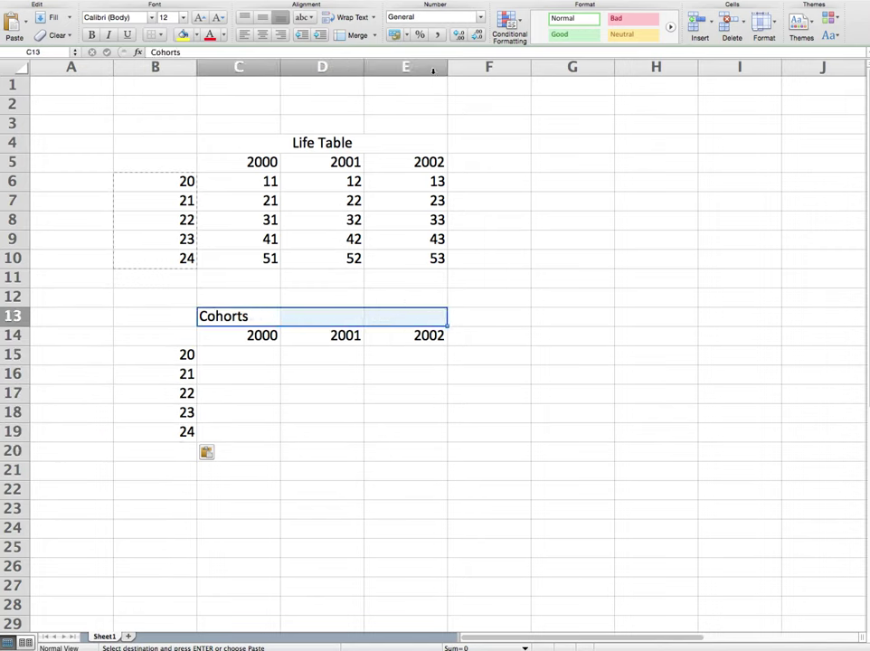
pyautogui.click(358, 35)
pyautogui.click(477, 449)
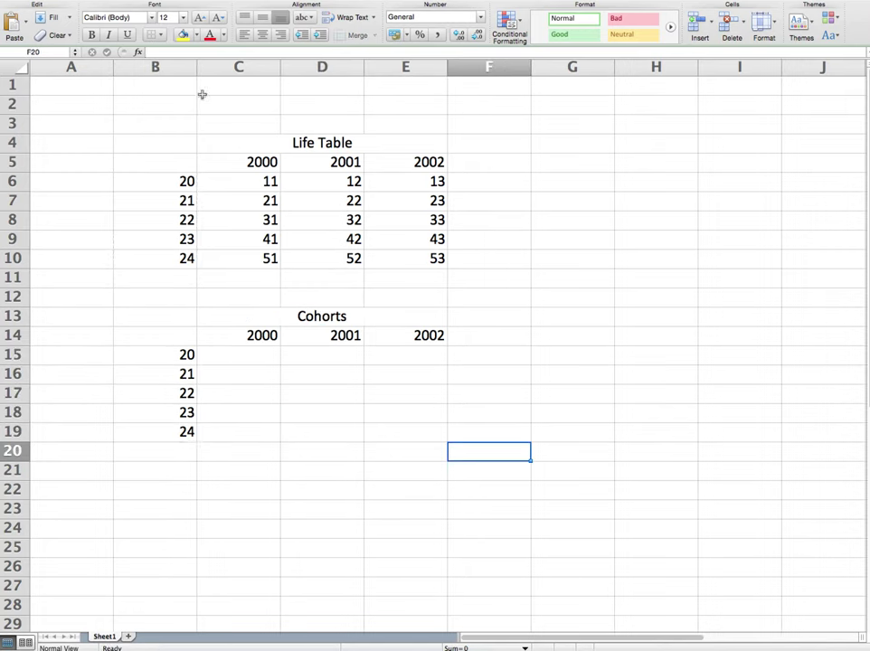
pyautogui.click(241, 184)
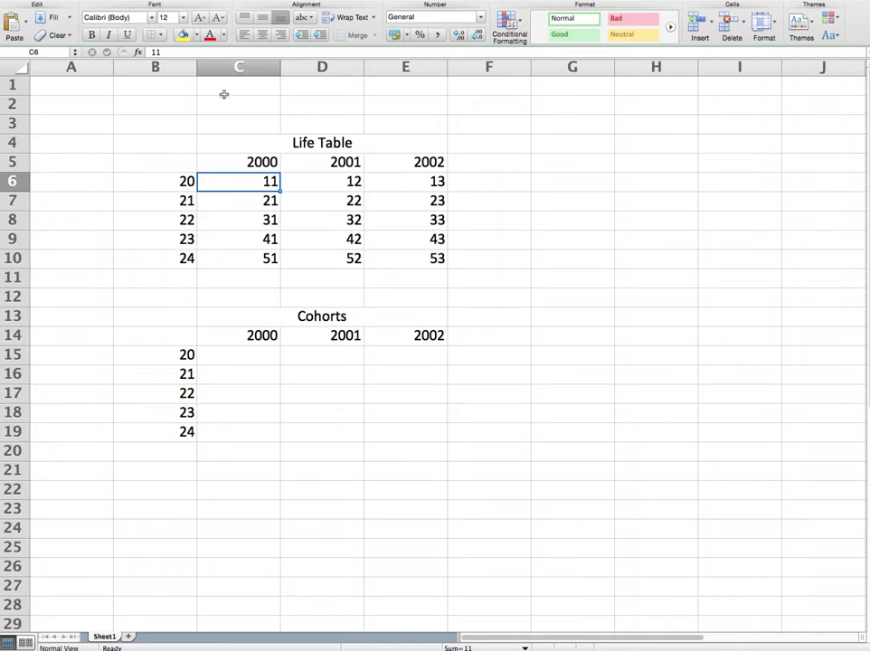
# Fill the main diagonal C6, D7 and E8 yellow.
pyautogui.click(184, 34)
pyautogui.click(342, 198)
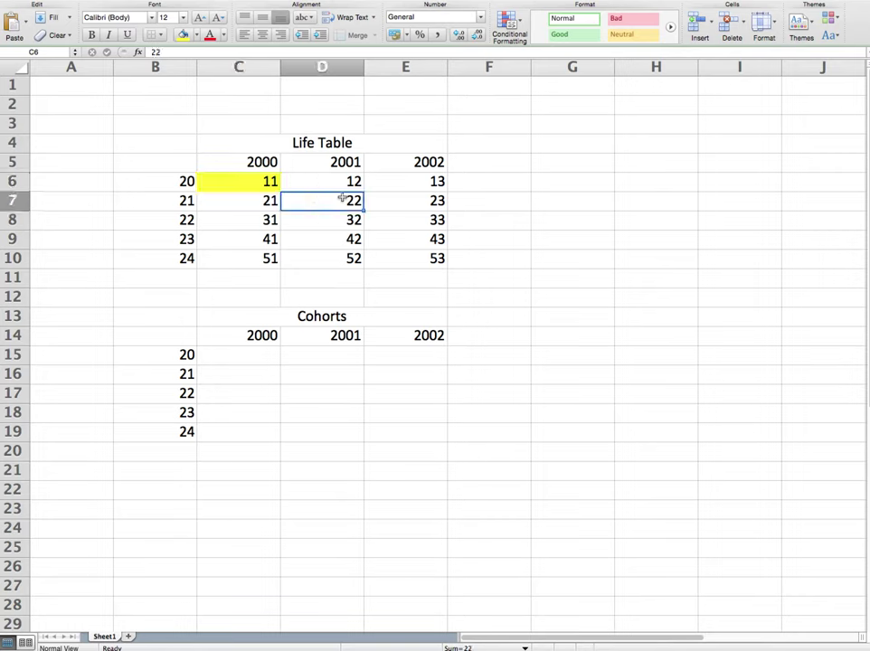
pyautogui.click(184, 34)
pyautogui.click(397, 224)
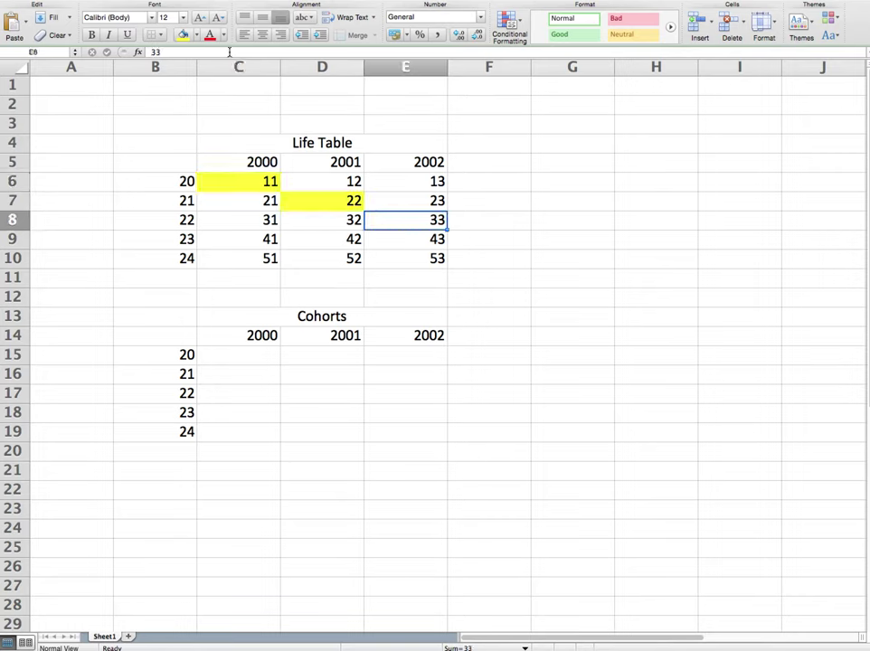
pyautogui.click(184, 35)
pyautogui.click(568, 260)
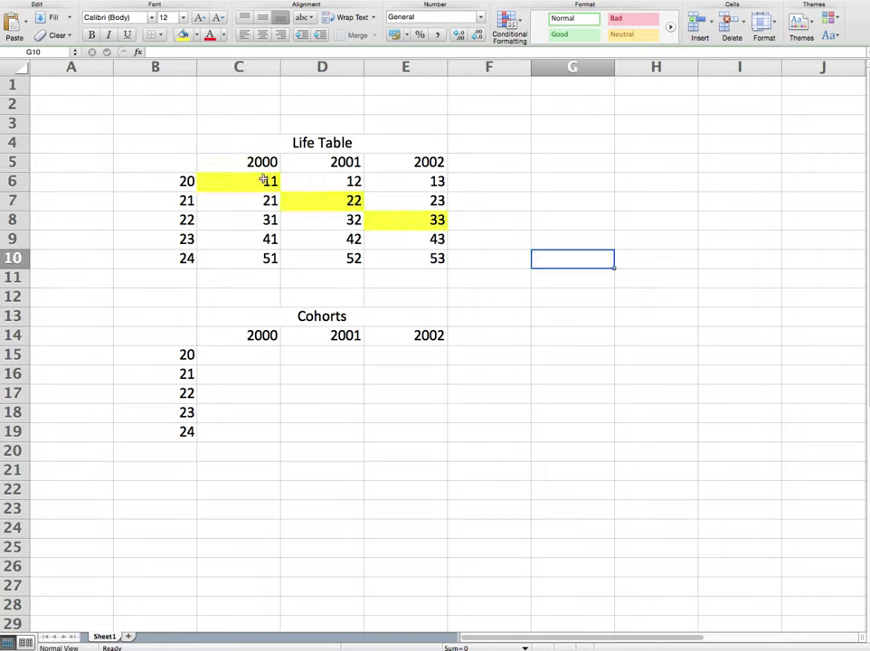
# Fill the upper diagonal D6 and E7 orange.
pyautogui.click(330, 186)
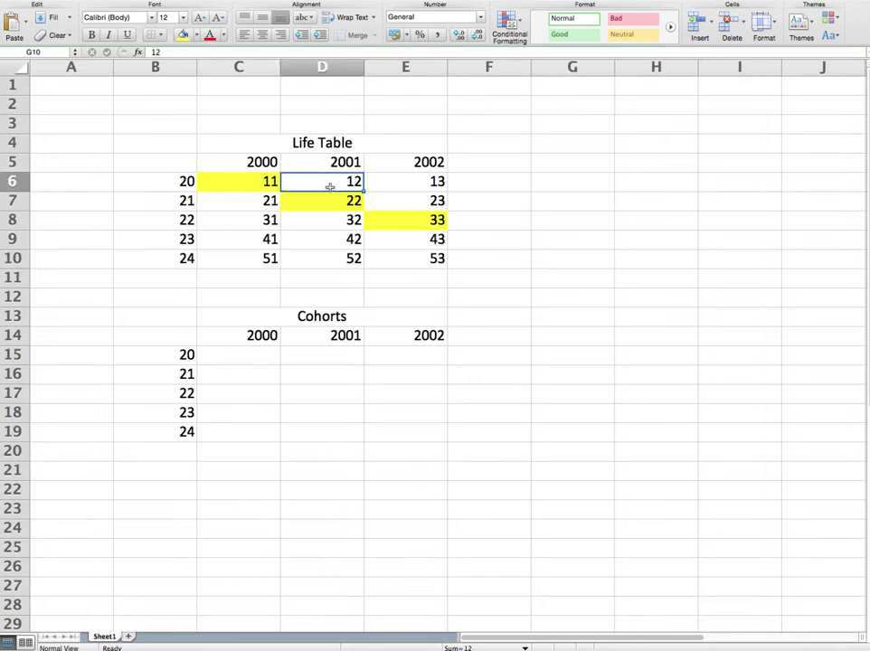
pyautogui.click(196, 35)
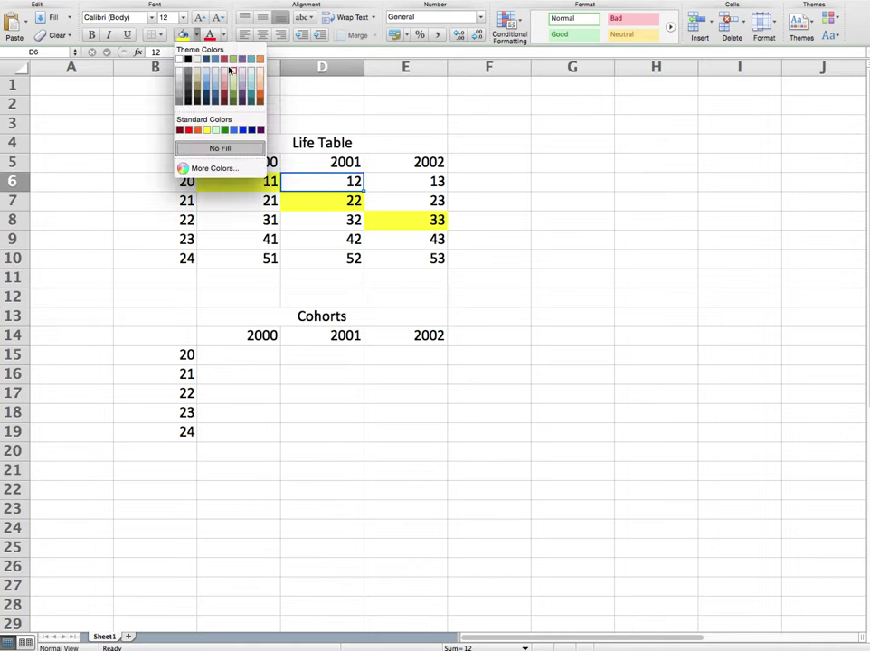
pyautogui.click(197, 129)
pyautogui.click(394, 201)
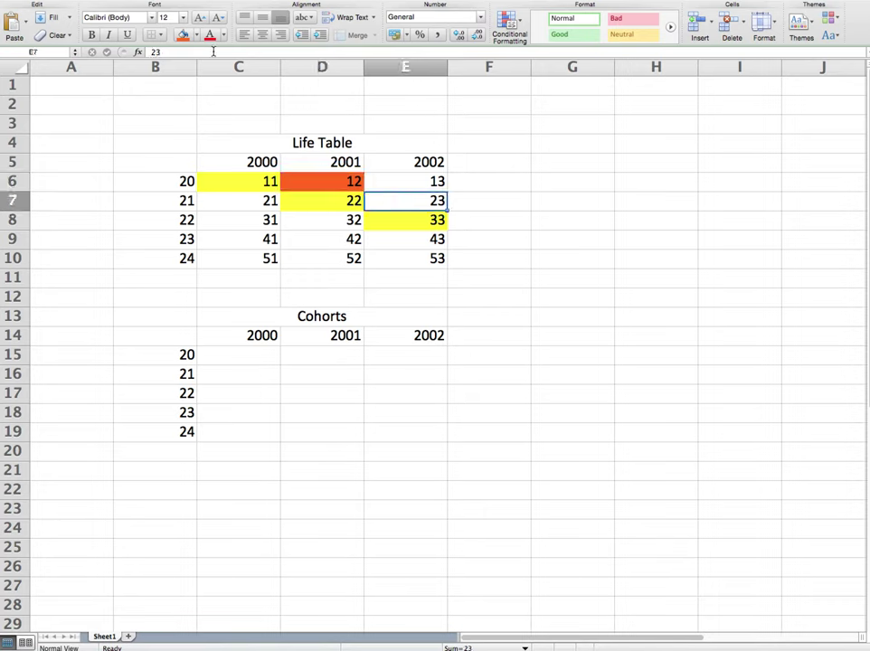
pyautogui.click(189, 38)
# Fill the lower diagonal C7, D8 and E9 green.
pyautogui.click(264, 199)
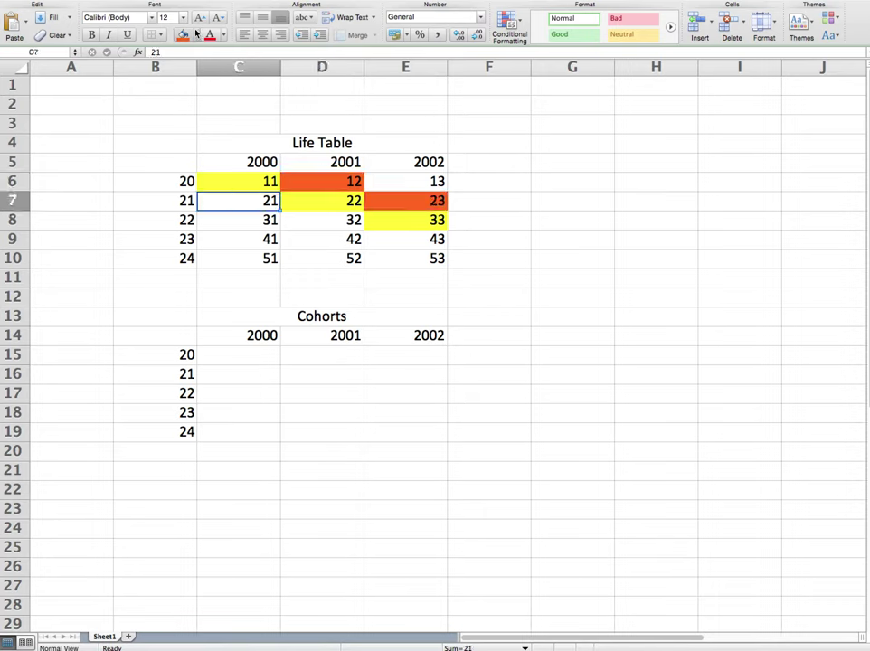
pyautogui.click(196, 34)
pyautogui.click(232, 60)
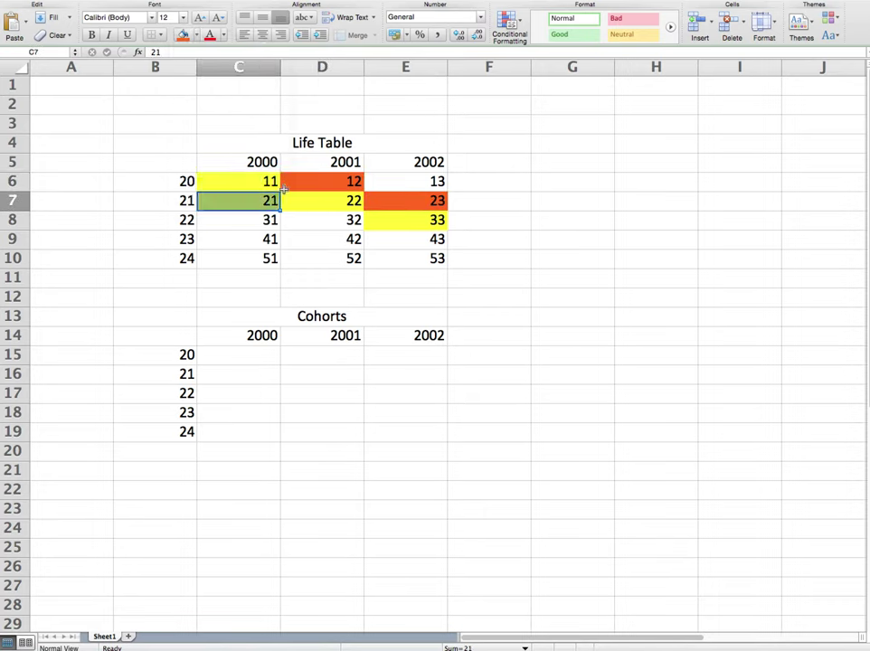
pyautogui.click(302, 222)
pyautogui.click(182, 34)
pyautogui.click(410, 241)
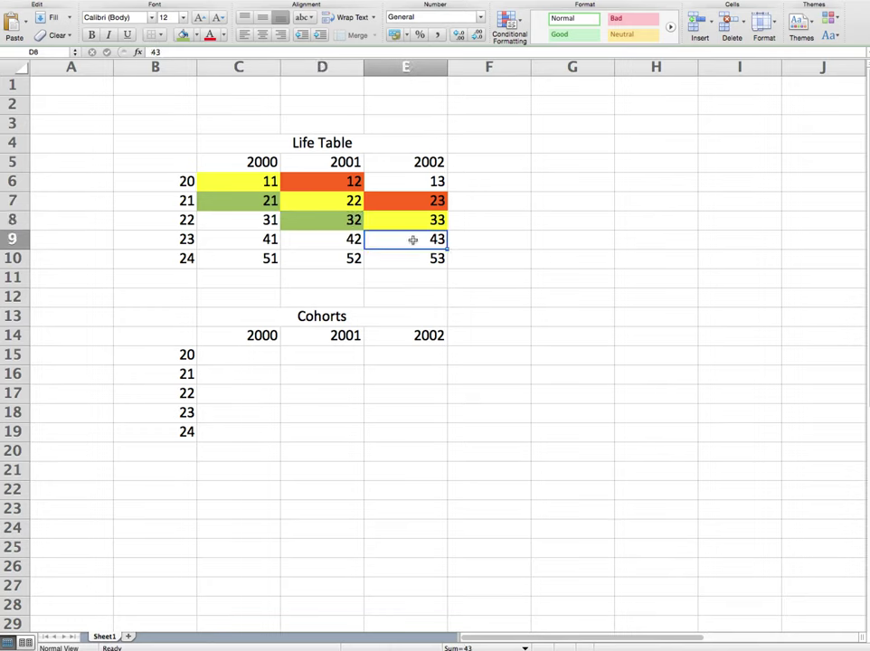
pyautogui.click(182, 34)
pyautogui.press('Right')
pyautogui.press('Right')
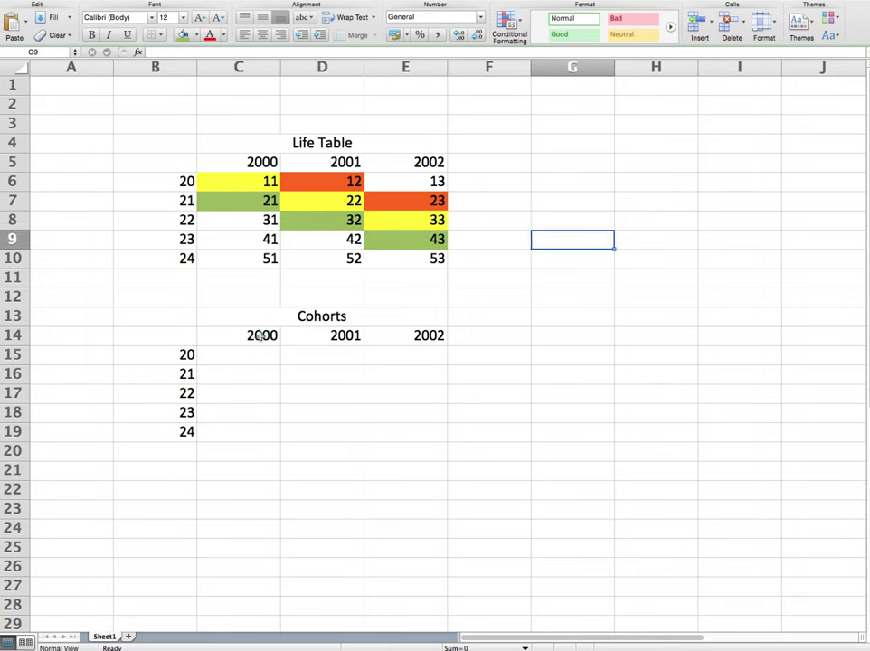
# Fill the Cohorts 2000 header in C14 yellow to match the main diagonal.
pyautogui.click(261, 334)
pyautogui.click(197, 35)
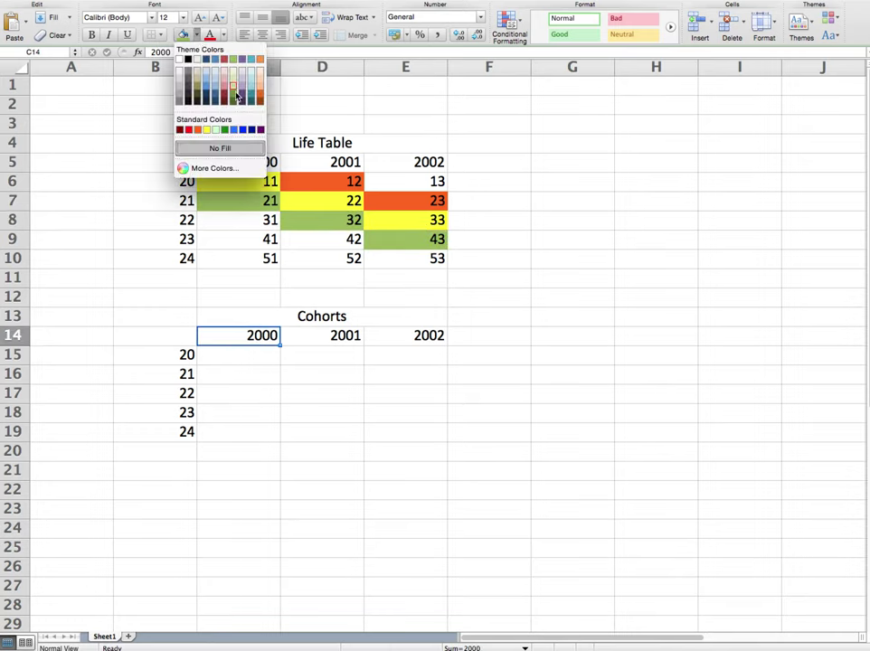
pyautogui.click(207, 130)
pyautogui.press('Right')
pyautogui.press('Right')
pyautogui.press('Right')
pyautogui.press('Right')
pyautogui.press('Down')
pyautogui.press('Down')
pyautogui.press('Down')
pyautogui.press('Down')
pyautogui.press('Down')
pyautogui.press('Down')
pyautogui.click(242, 181)
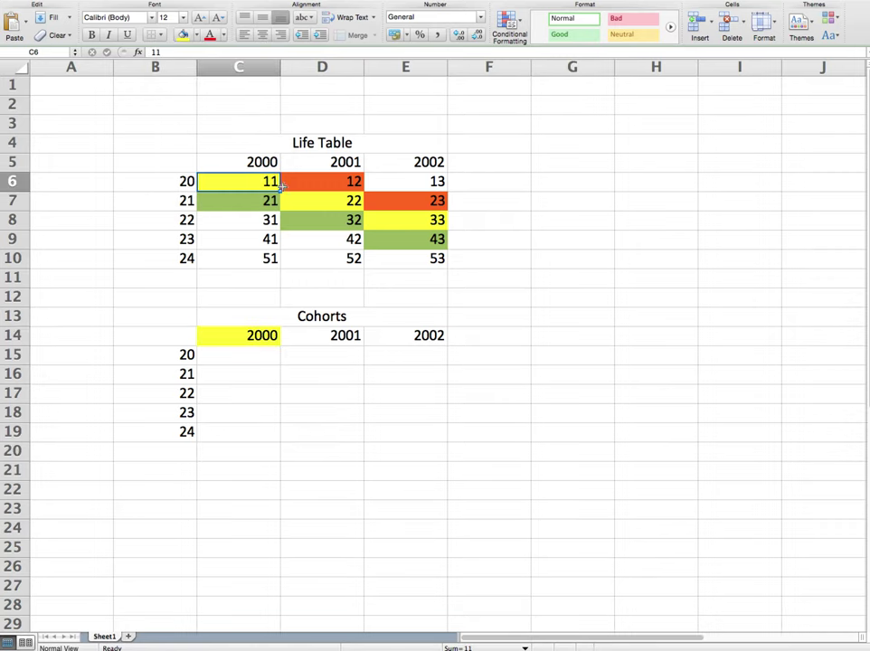
pyautogui.click(322, 202)
pyautogui.click(401, 226)
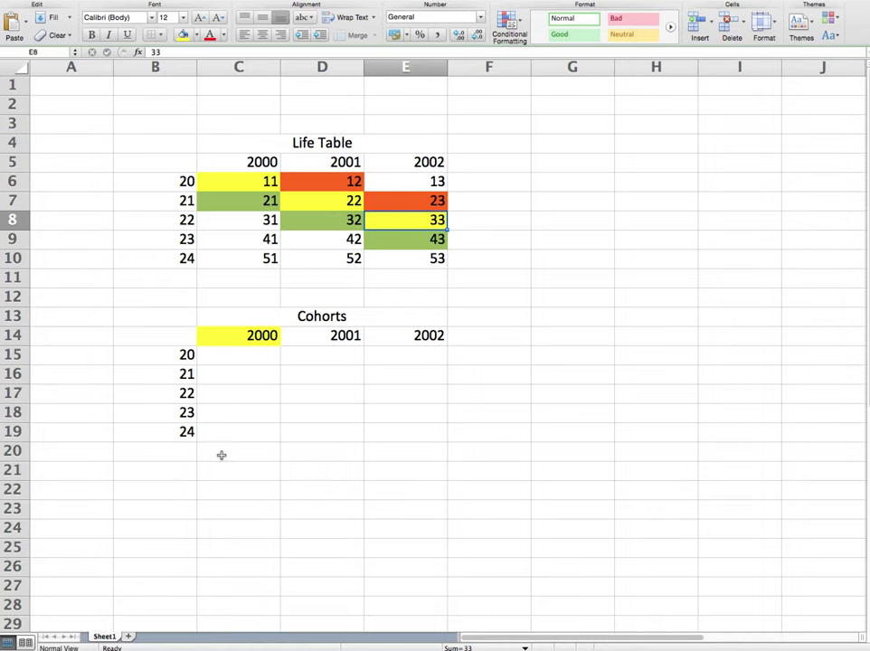
# Add the year headings 2003 and 2004 in F5 and G5 of the Life Table.
pyautogui.click(442, 162)
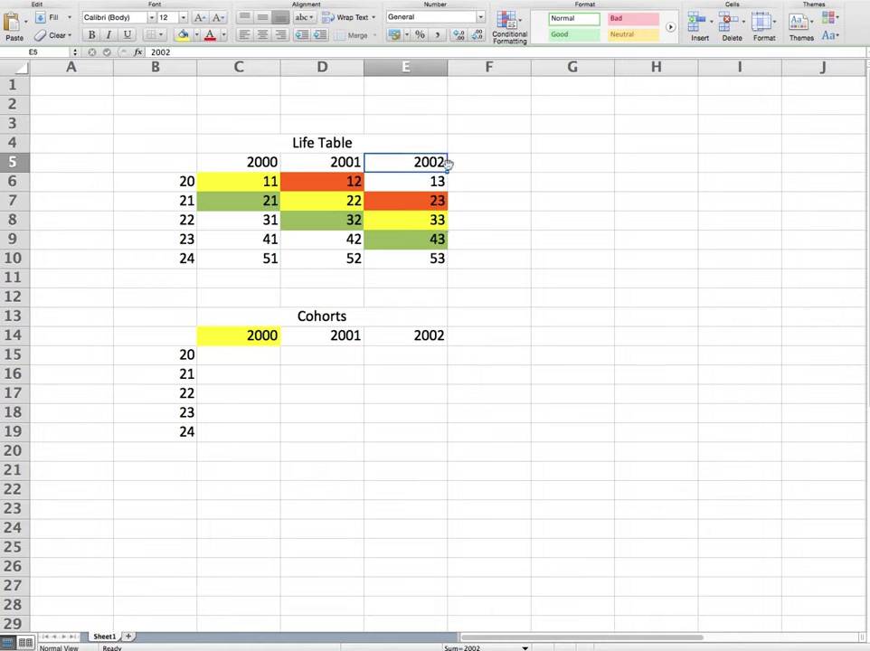
pyautogui.click(484, 160)
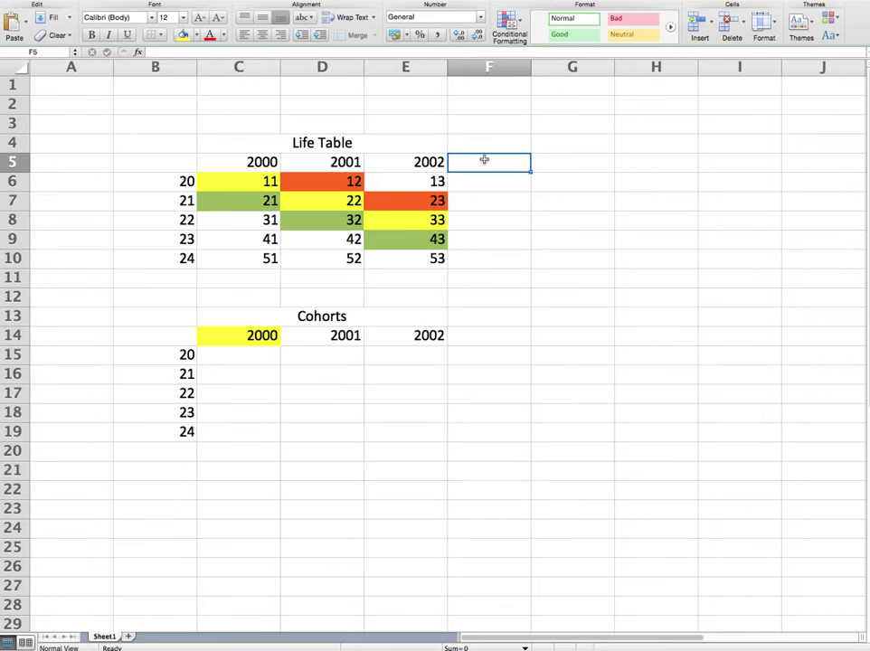
pyautogui.write('2003')
pyautogui.press('Tab')
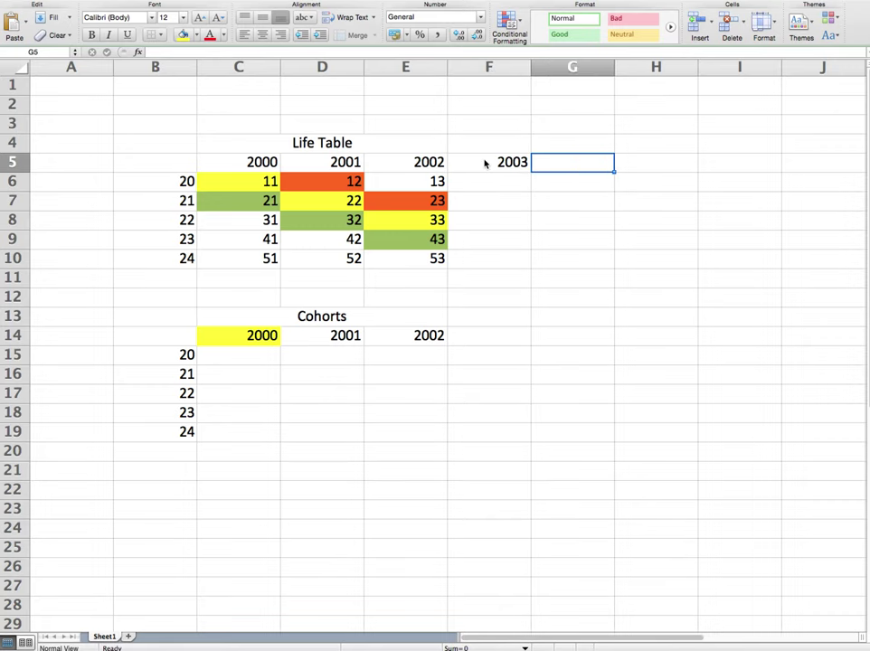
pyautogui.write('2004')
pyautogui.press('Return')
# Fill rows 6–8 of the new columns with 14, 15, 24, 25, 34, 35.
pyautogui.press('Left')
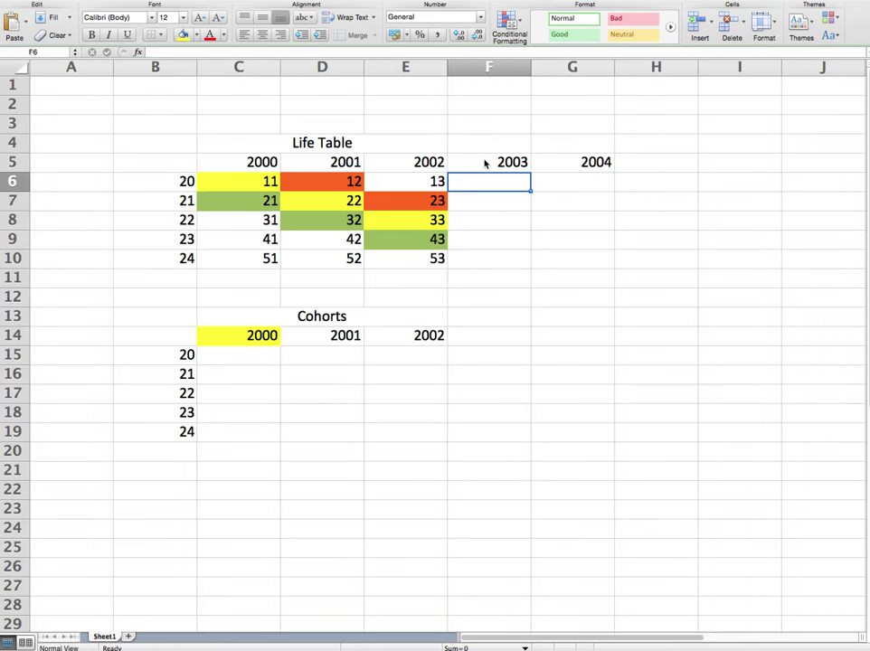
pyautogui.write('14')
pyautogui.press('Tab')
pyautogui.write('15')
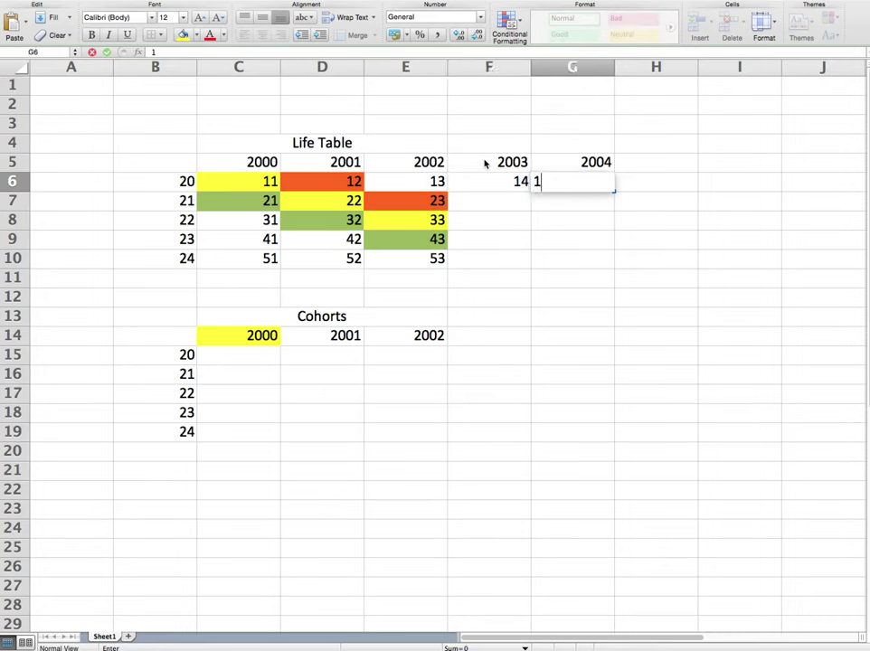
pyautogui.press('Return')
pyautogui.write('24')
pyautogui.press('Tab')
pyautogui.write('25')
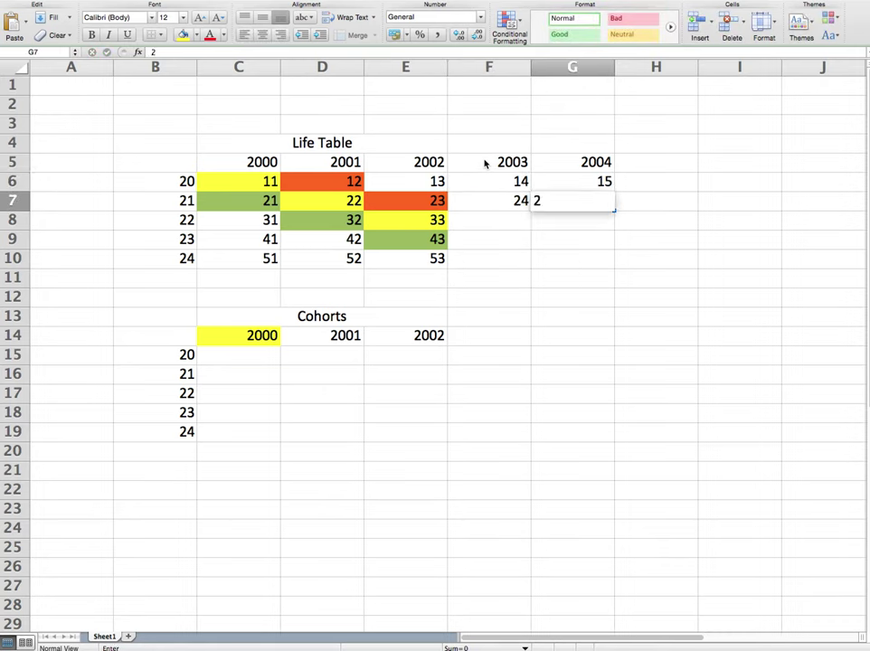
pyautogui.press('Return')
pyautogui.write('34')
pyautogui.press('Tab')
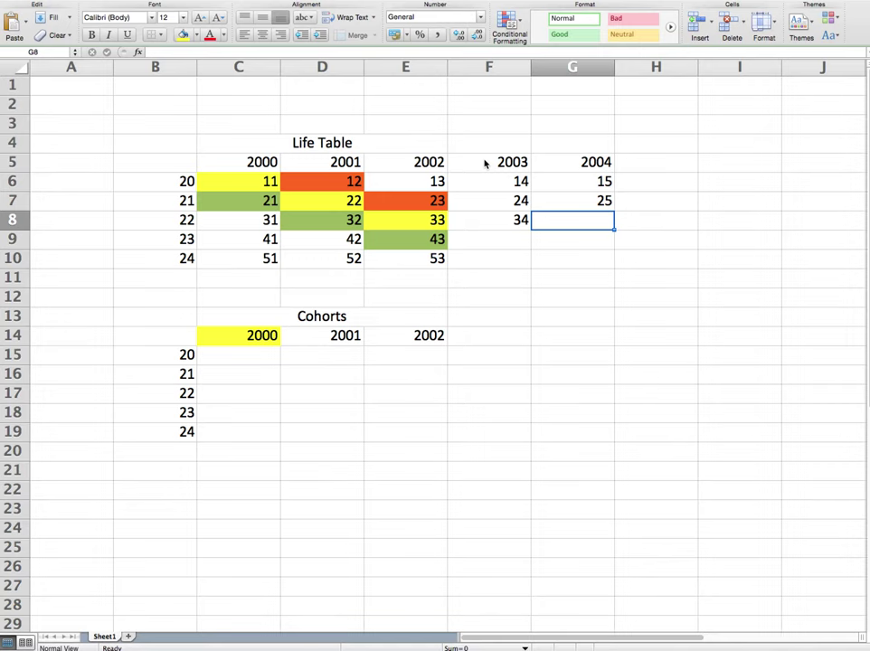
pyautogui.write('35')
pyautogui.press('Return')
# Fill rows 9–10 with 44, 45, 54, 55 and return to the 44 cell in F9.
pyautogui.write('44')
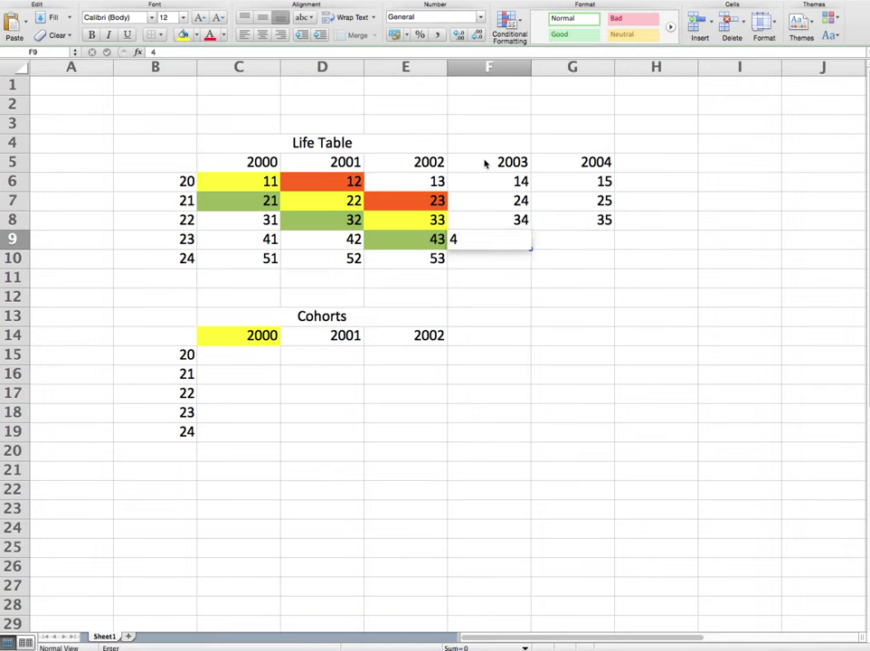
pyautogui.press('Tab')
pyautogui.write('45')
pyautogui.press('Return')
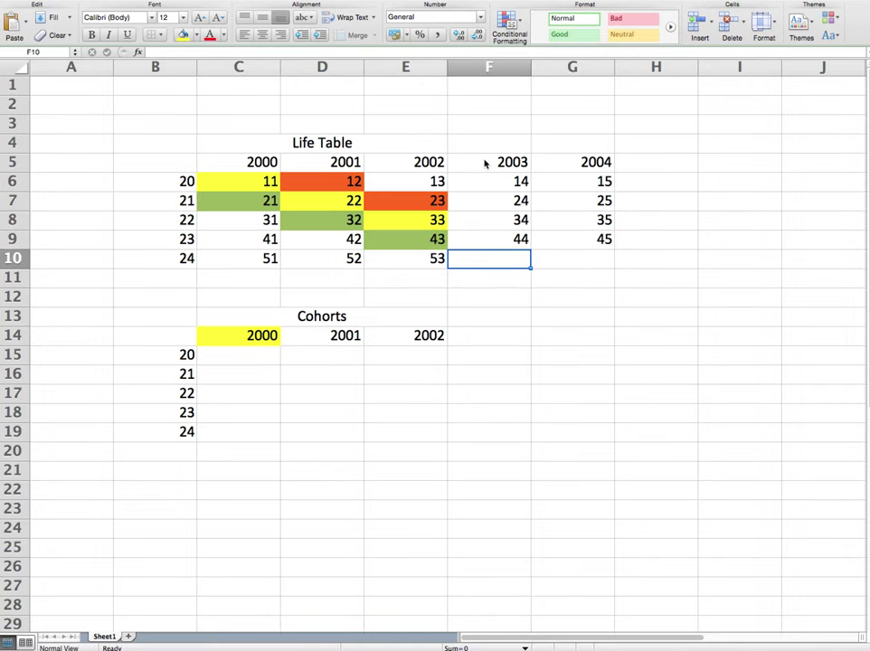
pyautogui.write('54')
pyautogui.press('Tab')
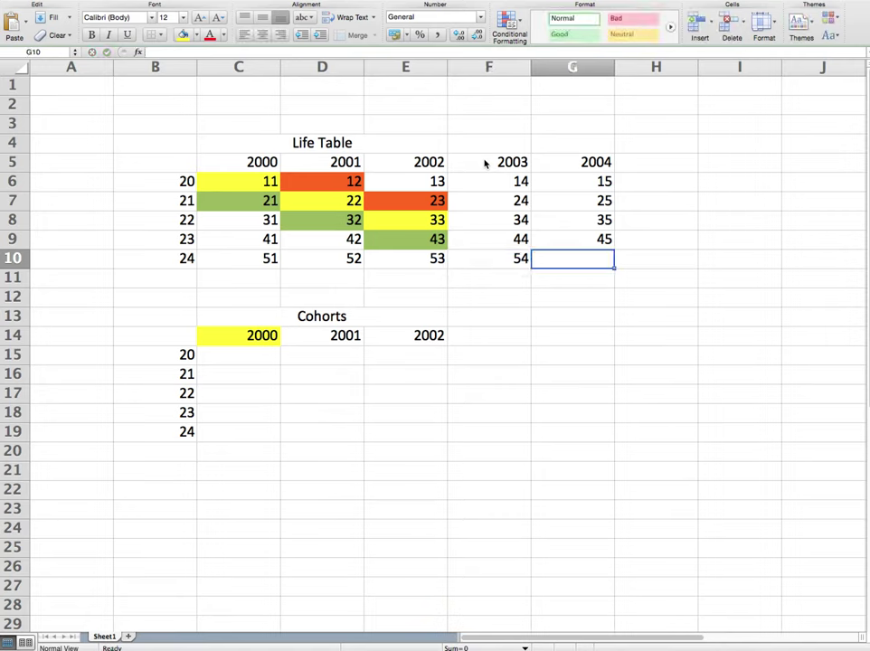
pyautogui.write('55')
pyautogui.press('Return')
pyautogui.press('Up')
pyautogui.press('Left')
pyautogui.press('Up')
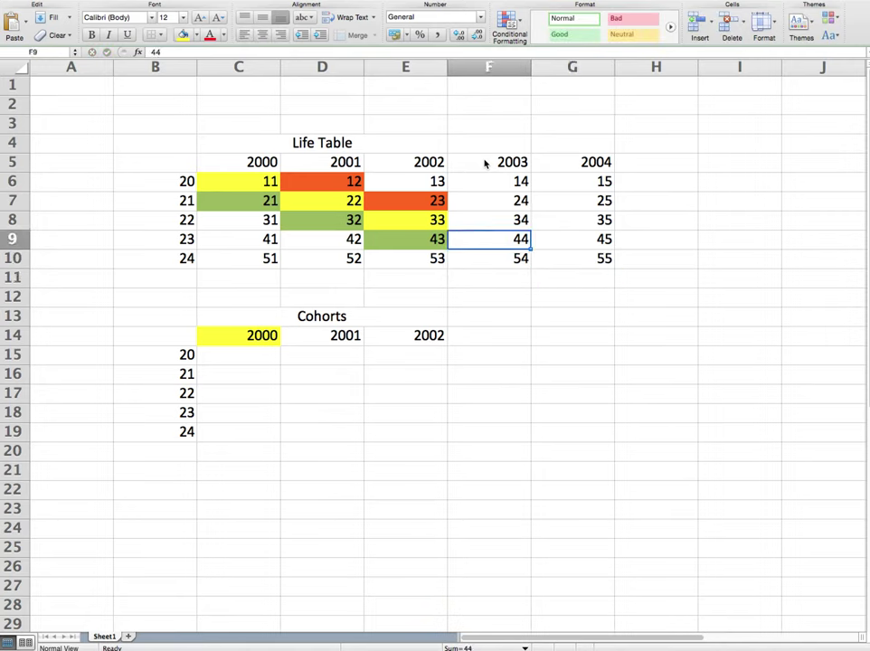
# Shade the 44 cell in F9 and the 55 cell in G10 yellow.
pyautogui.click(184, 34)
pyautogui.click(567, 257)
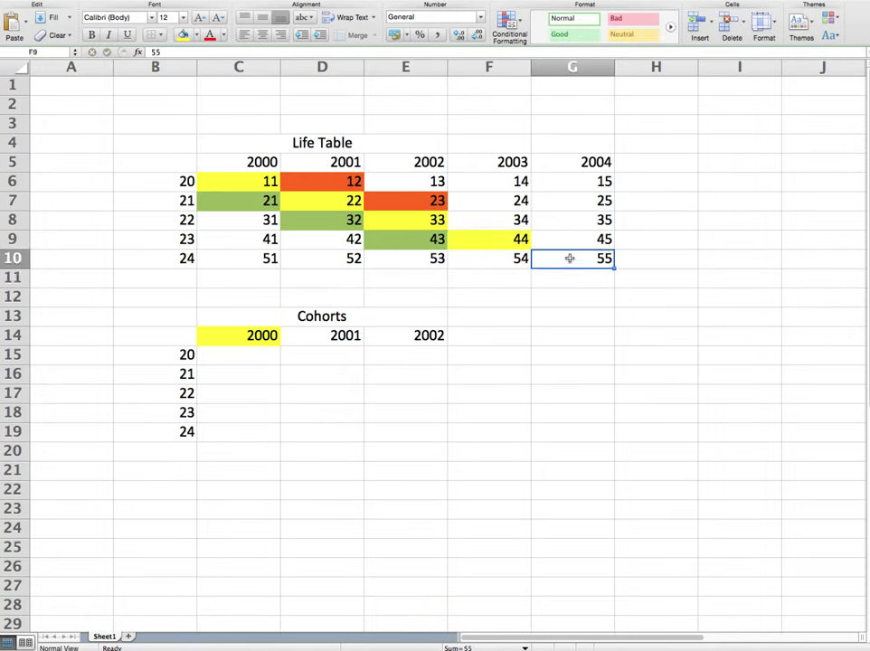
pyautogui.click(183, 35)
pyautogui.click(572, 357)
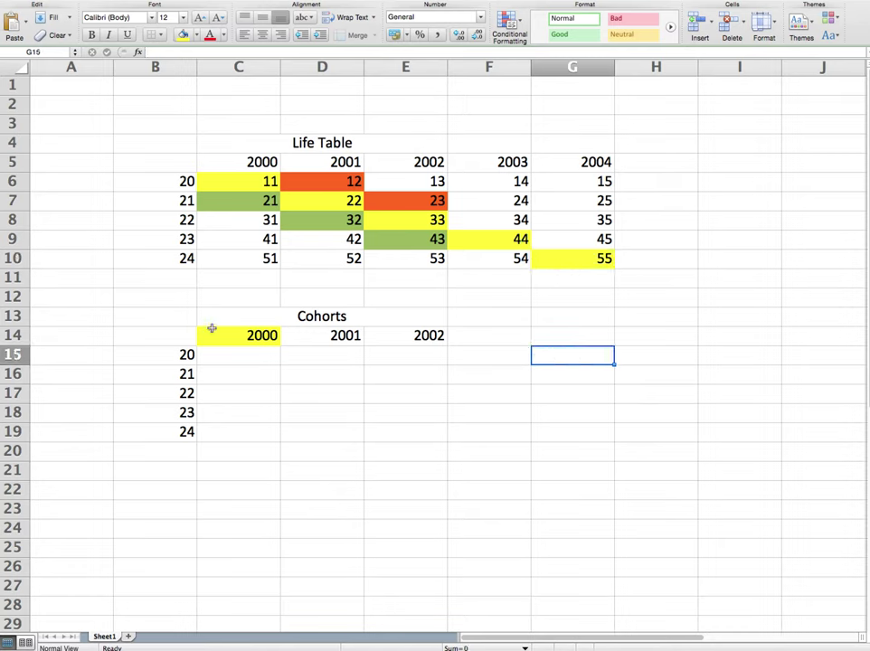
# Type 11, 22, 33, 44, 55 by hand into Cohorts cells C15:C19.
pyautogui.click(229, 359)
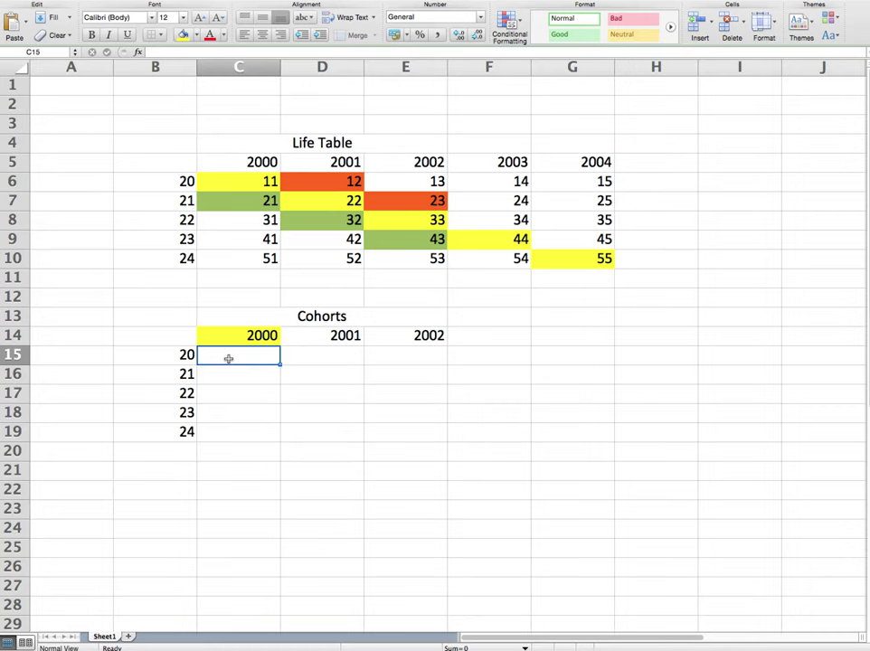
pyautogui.write('11')
pyautogui.press('Return')
pyautogui.write('22')
pyautogui.press('Return')
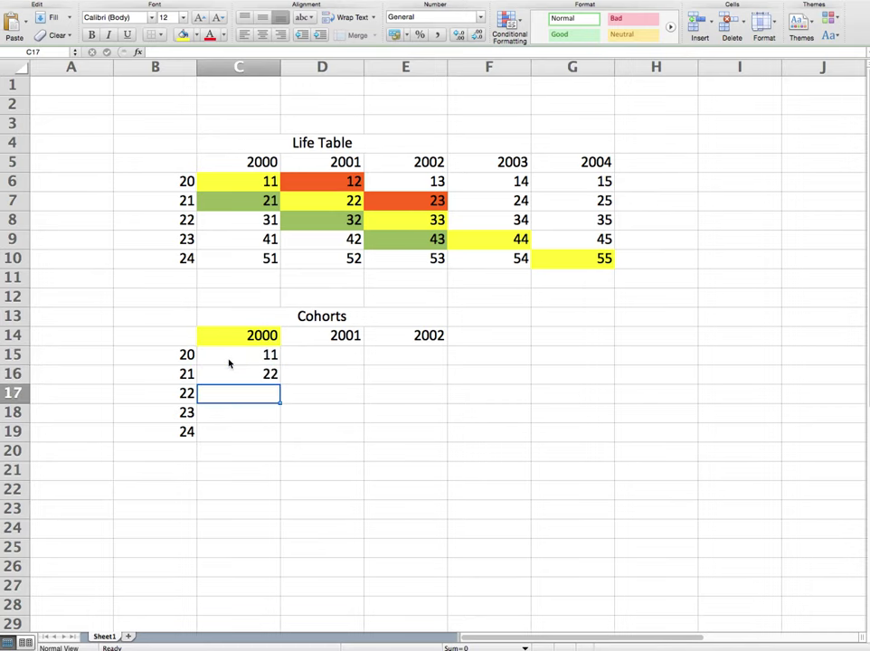
pyautogui.write('33')
pyautogui.press('Return')
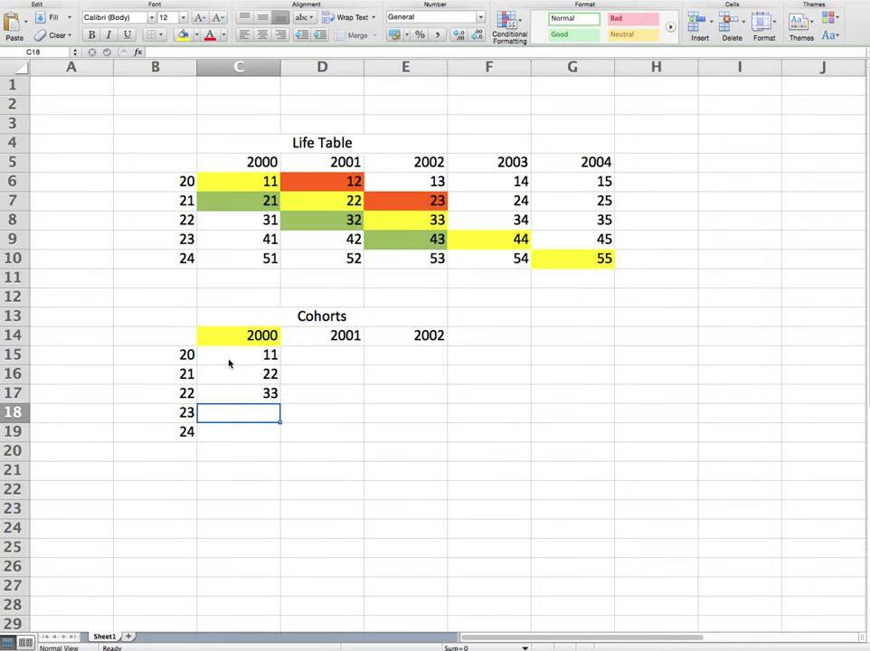
pyautogui.write('44')
pyautogui.press('Return')
pyautogui.write('55')
pyautogui.press('Return')
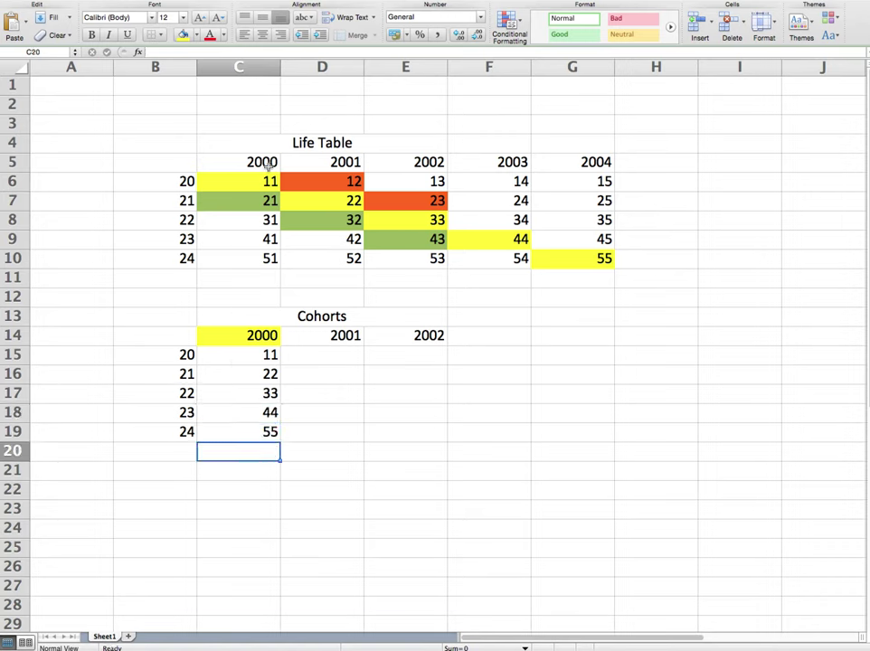
# Delete the hand-typed values from the Cohorts 2000 column again.
pyautogui.moveTo(266, 163); pyautogui.dragTo(632, 163)
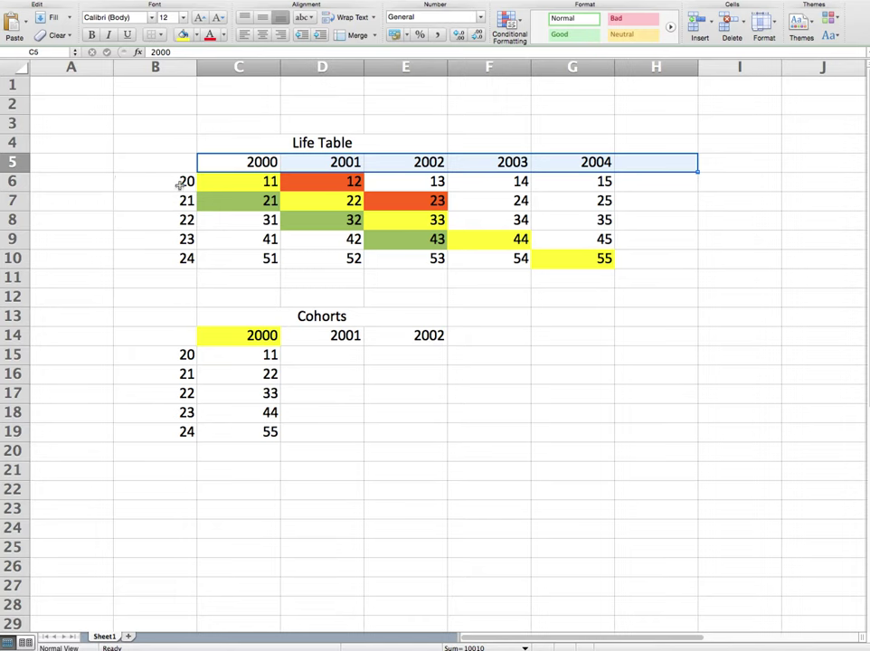
pyautogui.moveTo(181, 185); pyautogui.dragTo(183, 299)
pyautogui.moveTo(183, 339); pyautogui.dragTo(167, 182)
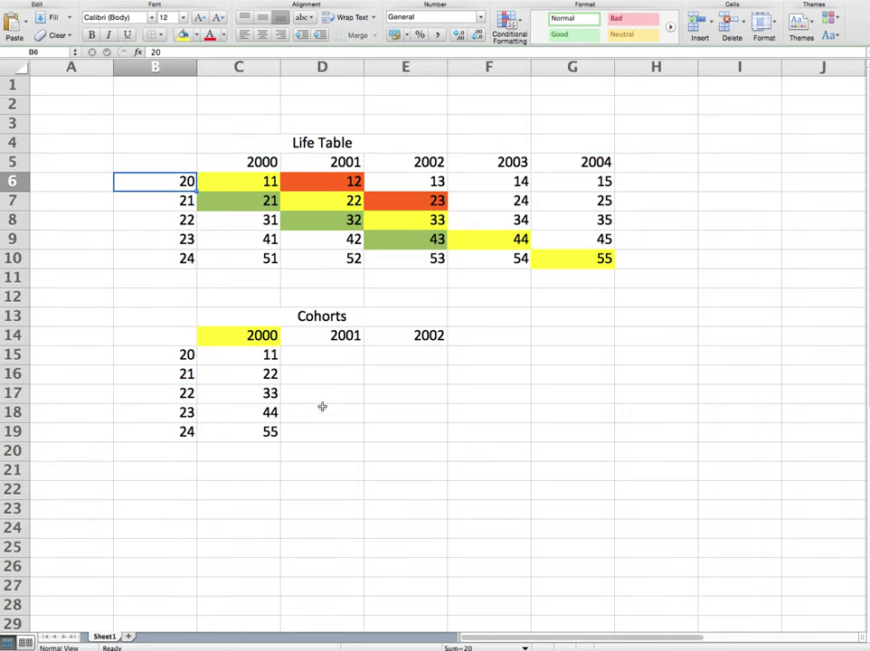
pyautogui.click(271, 359)
pyautogui.press('BackSpace')
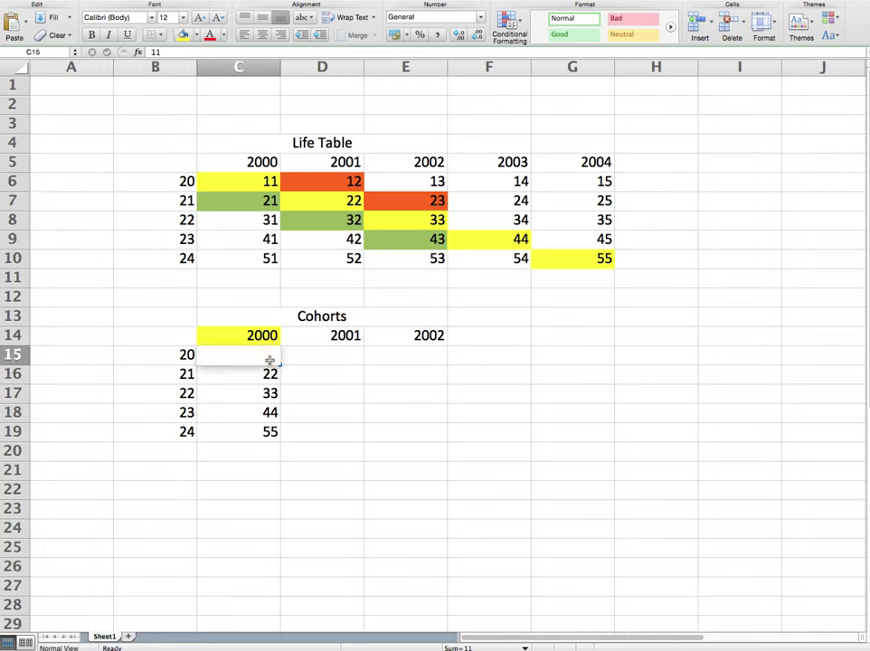
pyautogui.press('Return')
pyautogui.press('BackSpace')
pyautogui.press('Return')
pyautogui.press('BackSpace')
pyautogui.press('Return')
pyautogui.press('BackSpace')
pyautogui.press('Return')
pyautogui.press('BackSpace')
pyautogui.press('Tab')
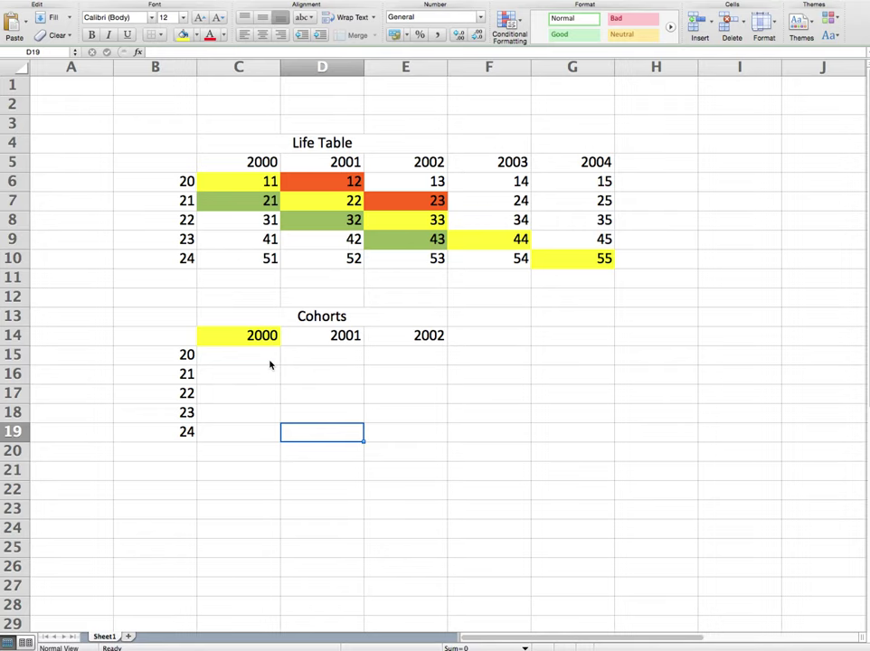
pyautogui.click(254, 354)
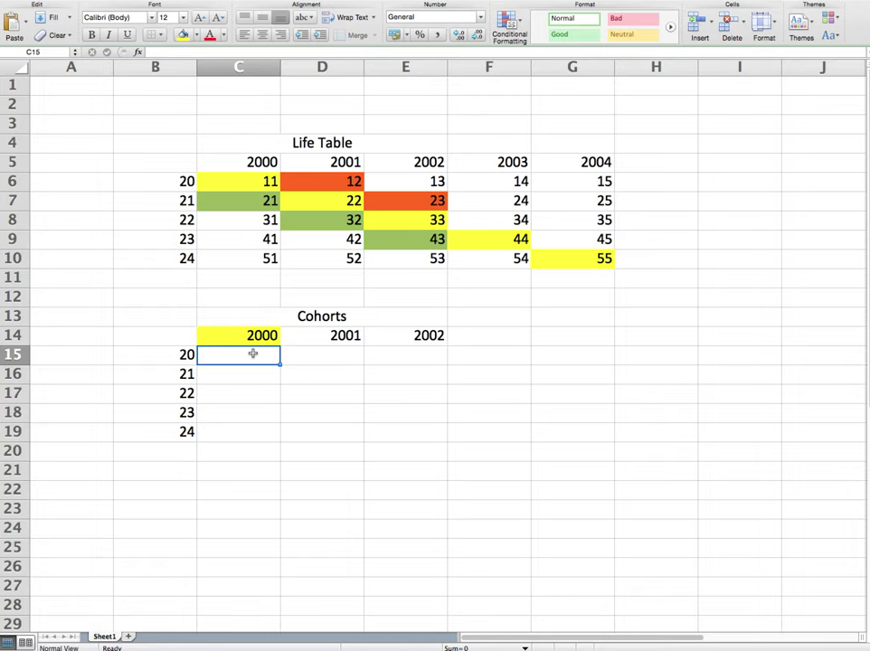
pyautogui.write('=')
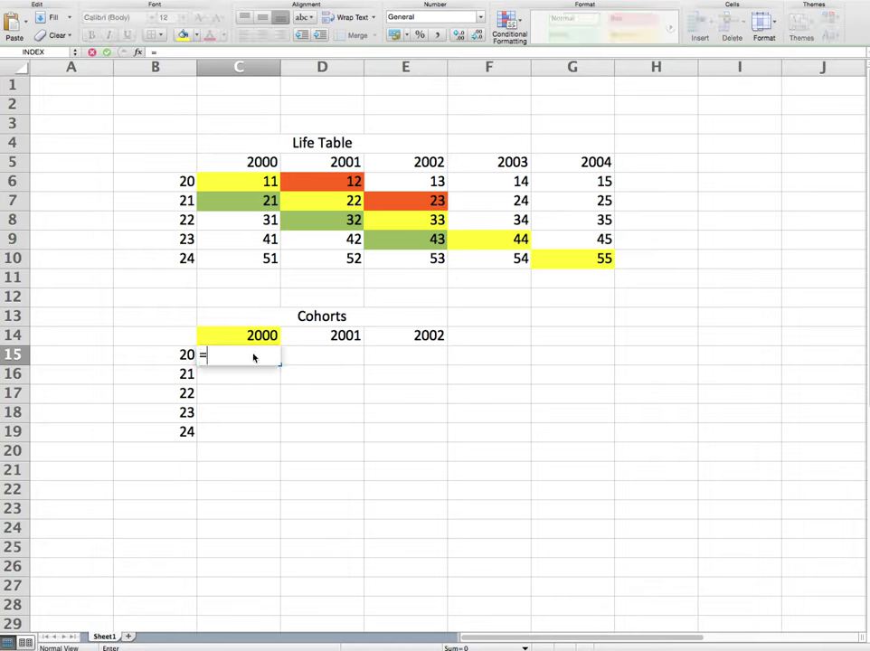
pyautogui.write('index')
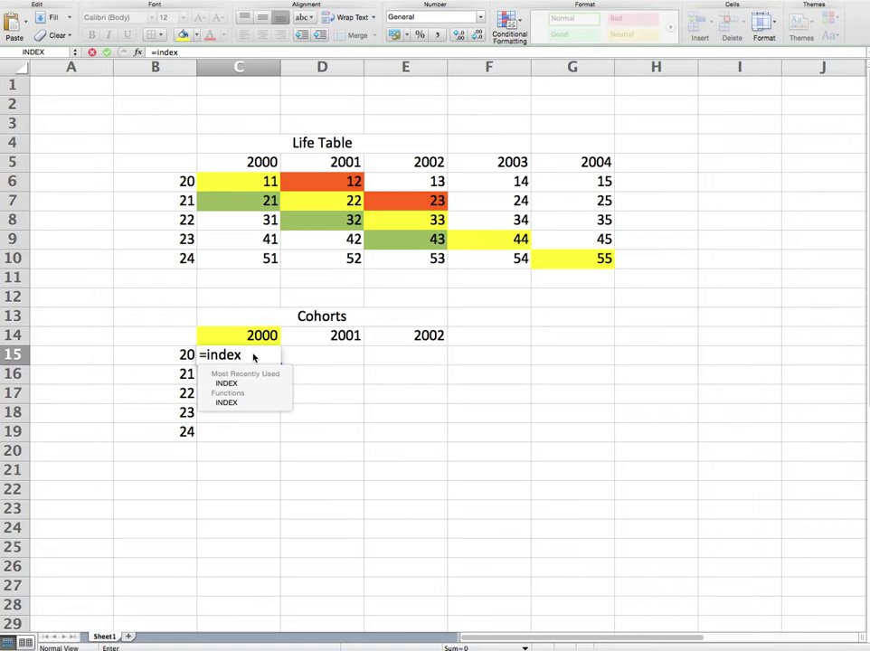
pyautogui.write('(')
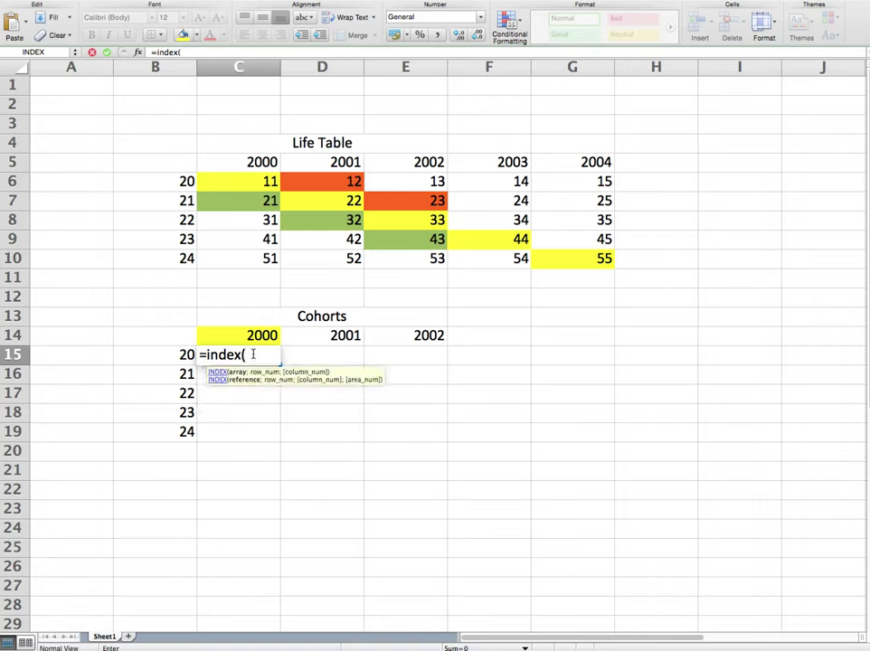
pyautogui.press('BackSpace')
pyautogui.press('BackSpace')
pyautogui.press('BackSpace')
pyautogui.press('BackSpace')
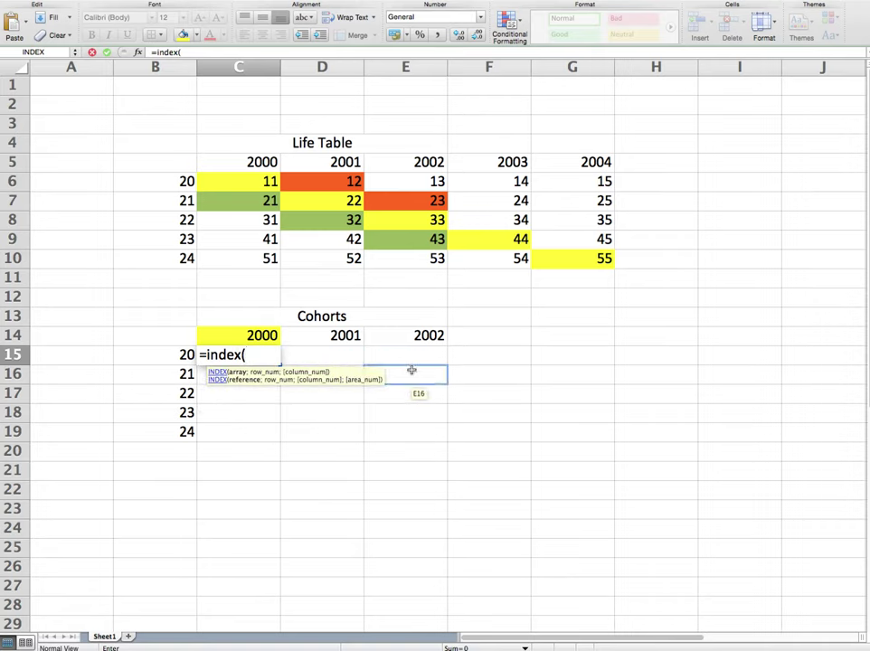
pyautogui.press('BackSpace')
pyautogui.press('BackSpace')
pyautogui.press('BackSpace')
pyautogui.press('Return')
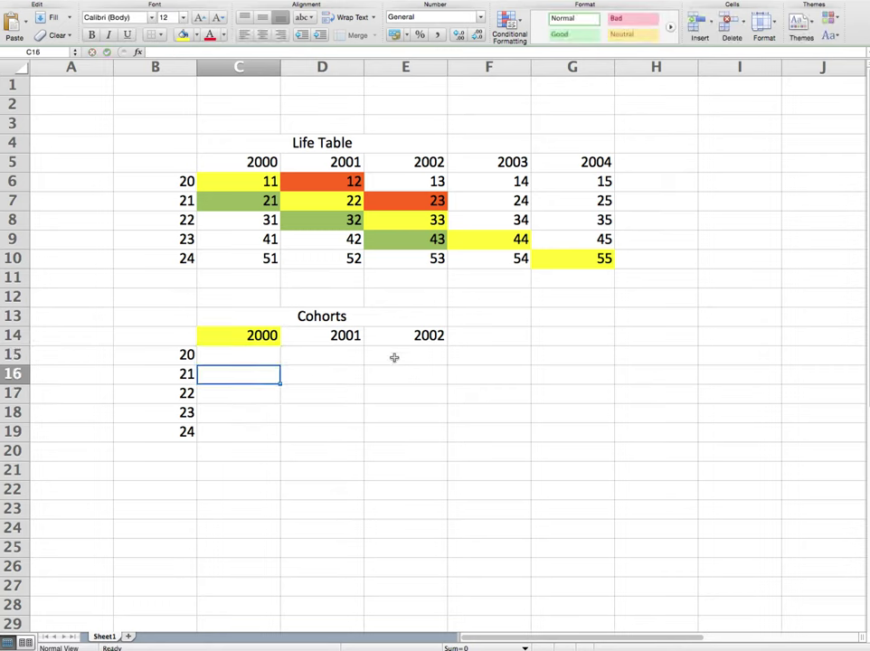
# Name the Life Table values C6:G10 'data' through the Name Box.
pyautogui.moveTo(236, 181); pyautogui.dragTo(599, 260)
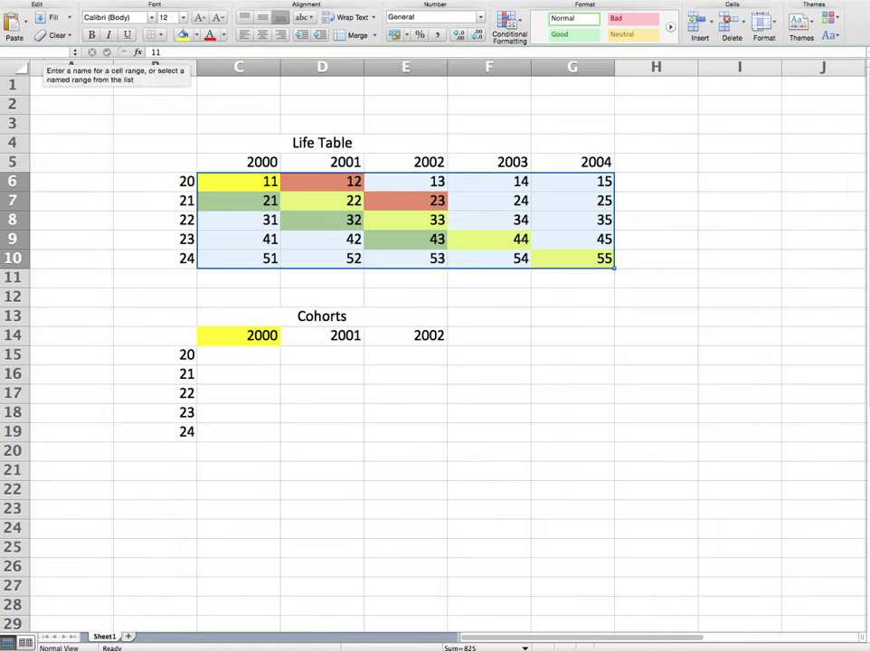
pyautogui.click(43, 54)
pyautogui.write('data')
pyautogui.press('Return')
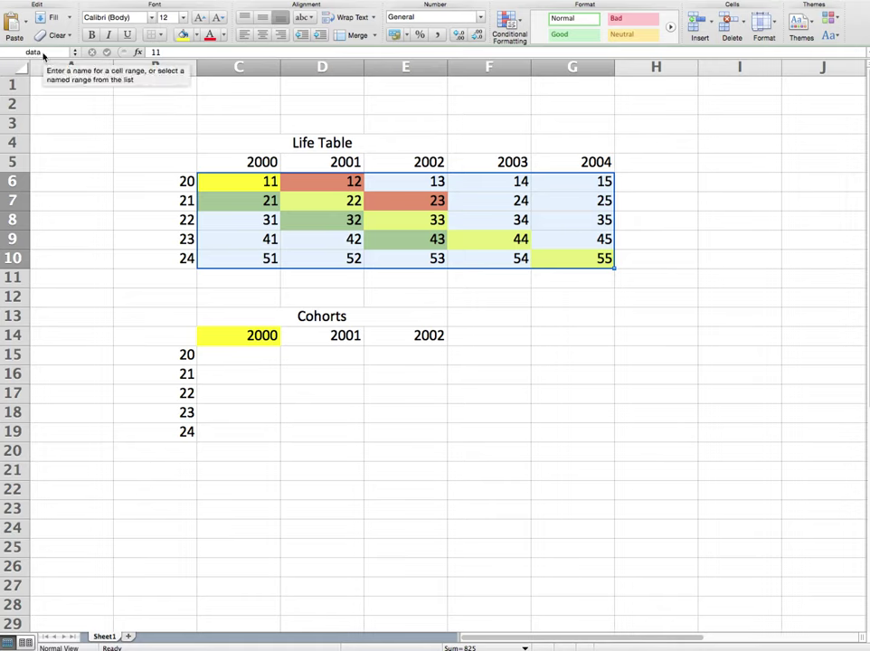
# Enter =index(data;1;1) in C15 and =index(data;2;2) in C16, giving 11 and 22.
pyautogui.click(262, 358)
pyautogui.write('=')
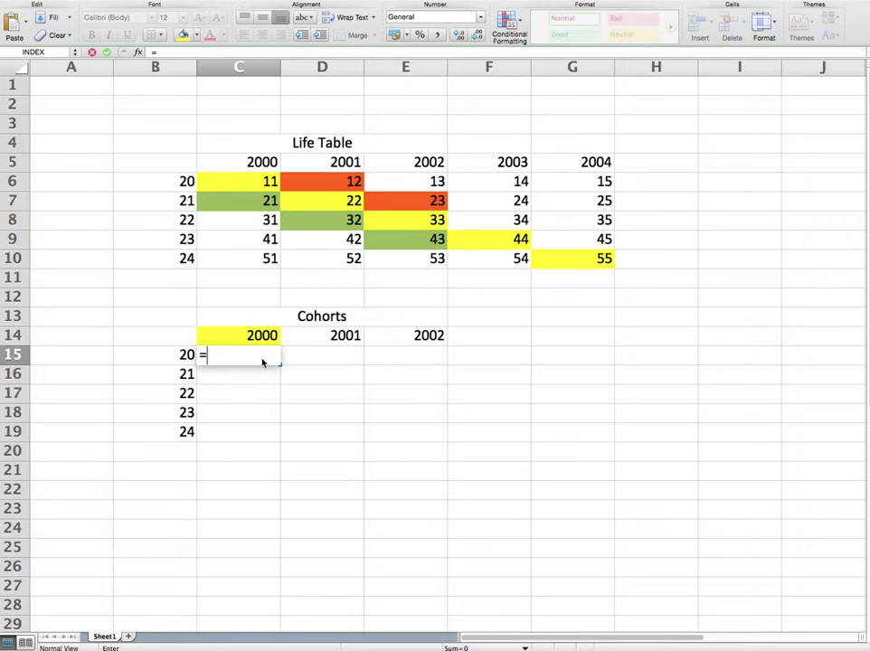
pyautogui.write('index(')
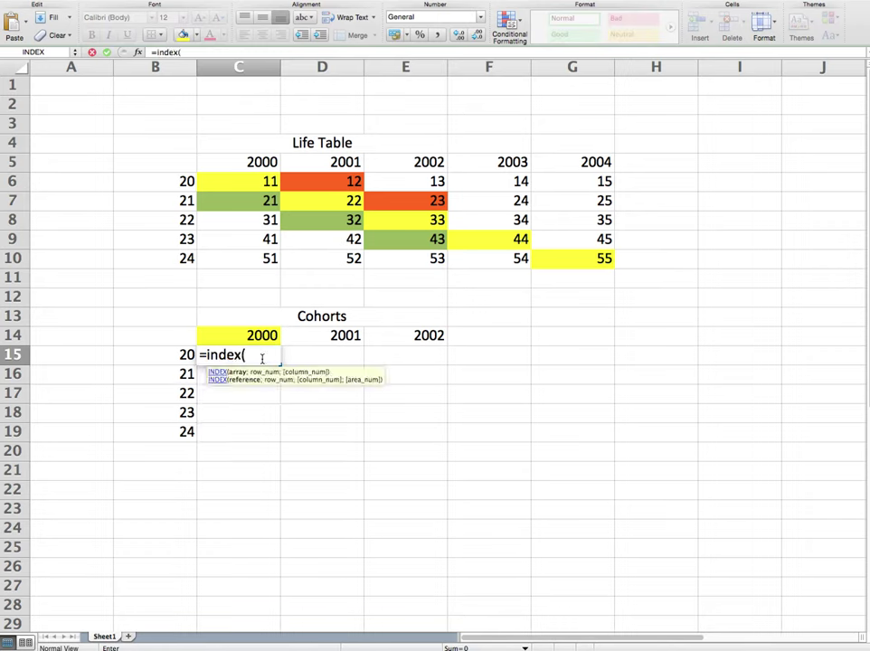
pyautogui.write('data')
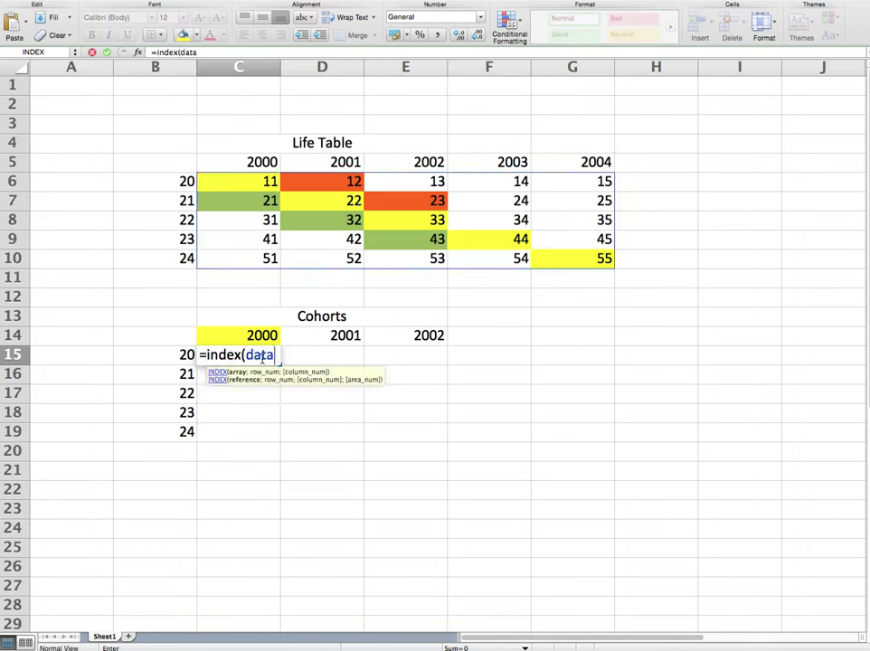
pyautogui.write(';')
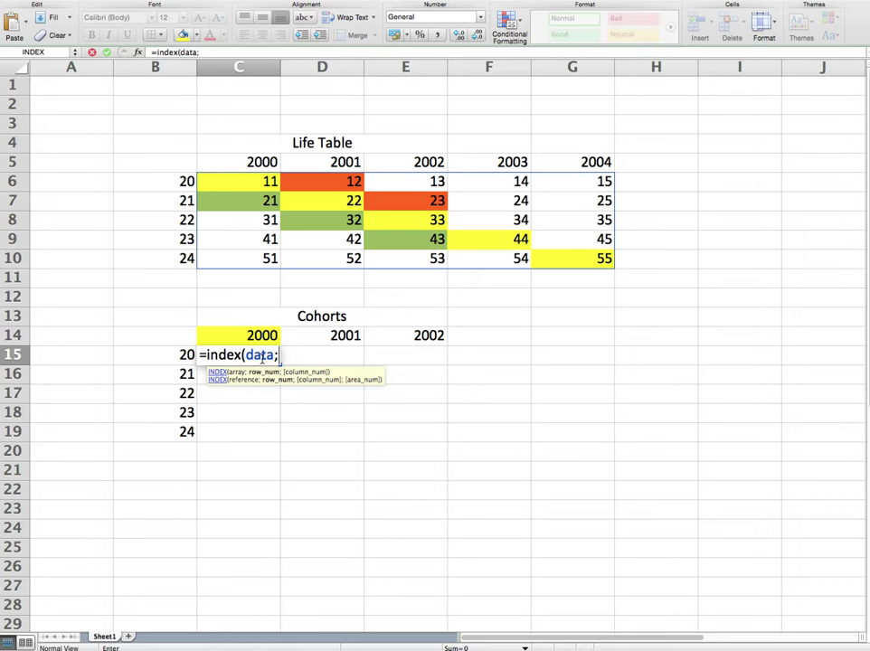
pyautogui.write('1')
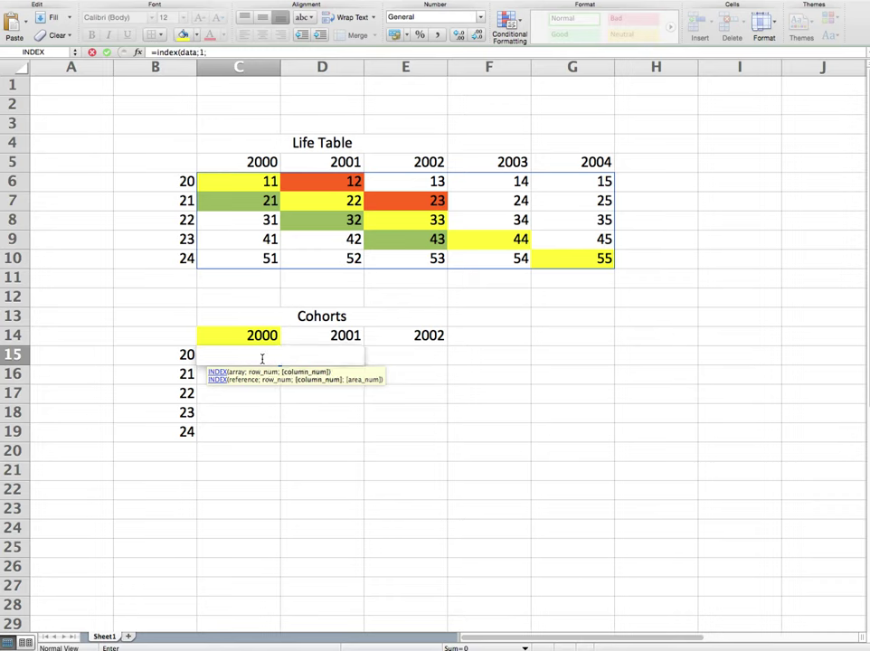
pyautogui.write(';1)')
pyautogui.press('Return')
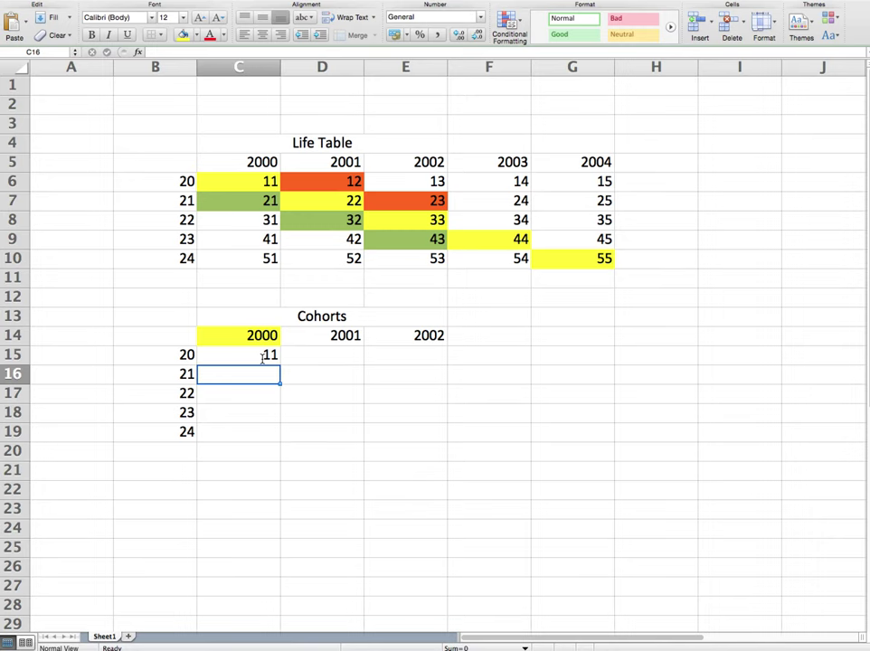
pyautogui.write('=index')
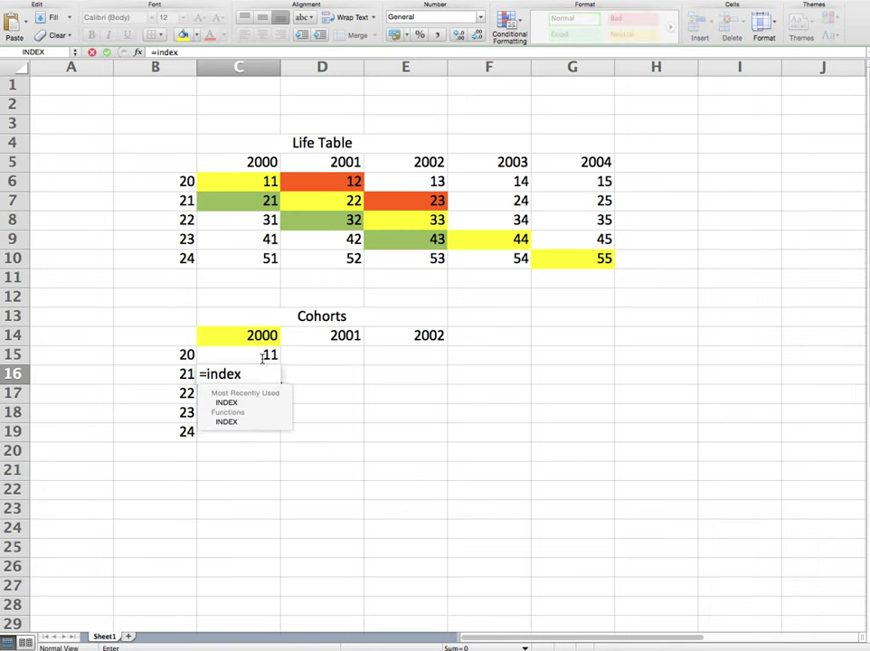
pyautogui.write('(data')
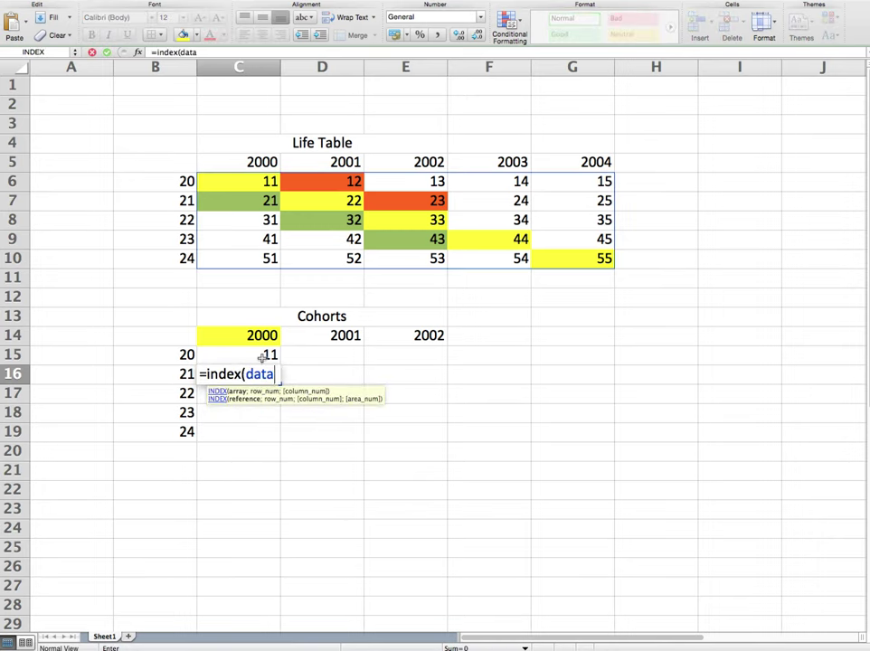
pyautogui.write(';2;2)')
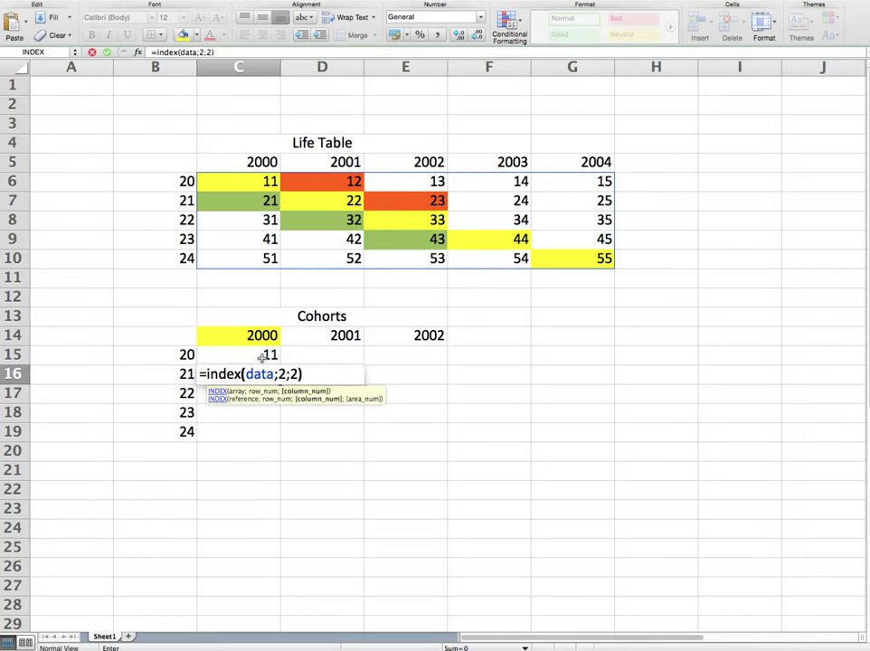
pyautogui.press('Return')
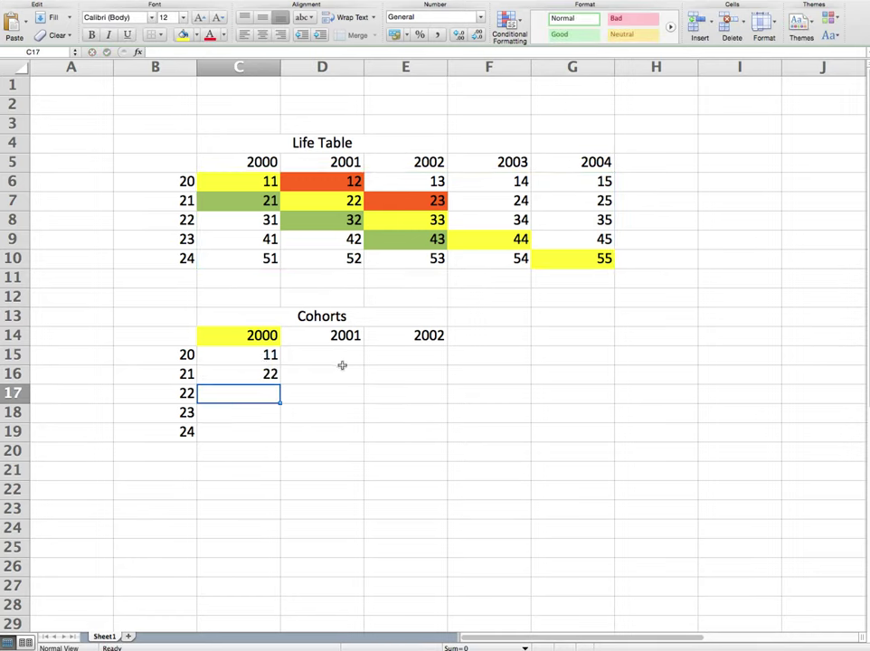
# Replace the row argument of the C15 INDEX formula with -19+$B15.
pyautogui.click(257, 354)
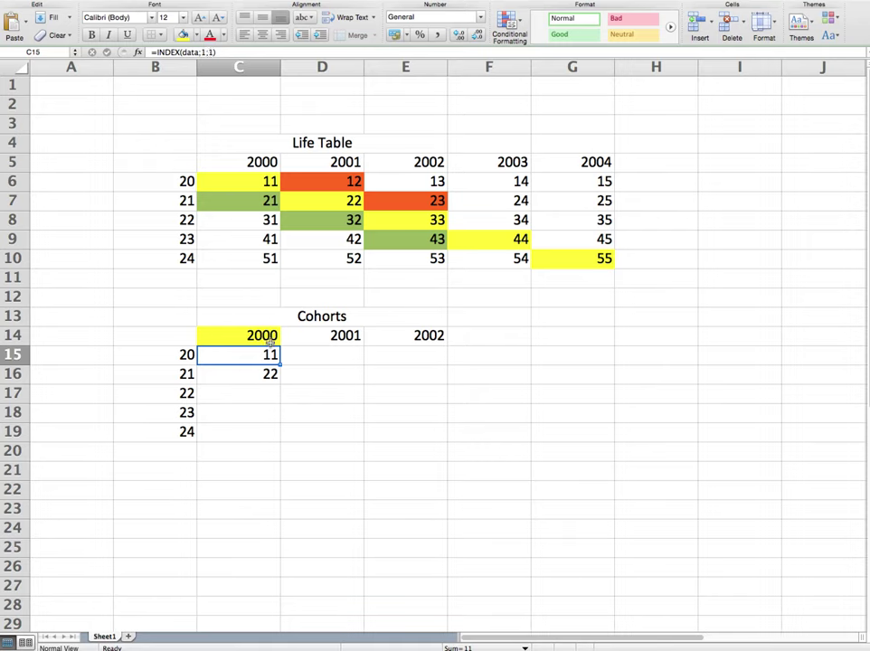
pyautogui.click(292, 388)
pyautogui.click(268, 355)
pyautogui.click(207, 51)
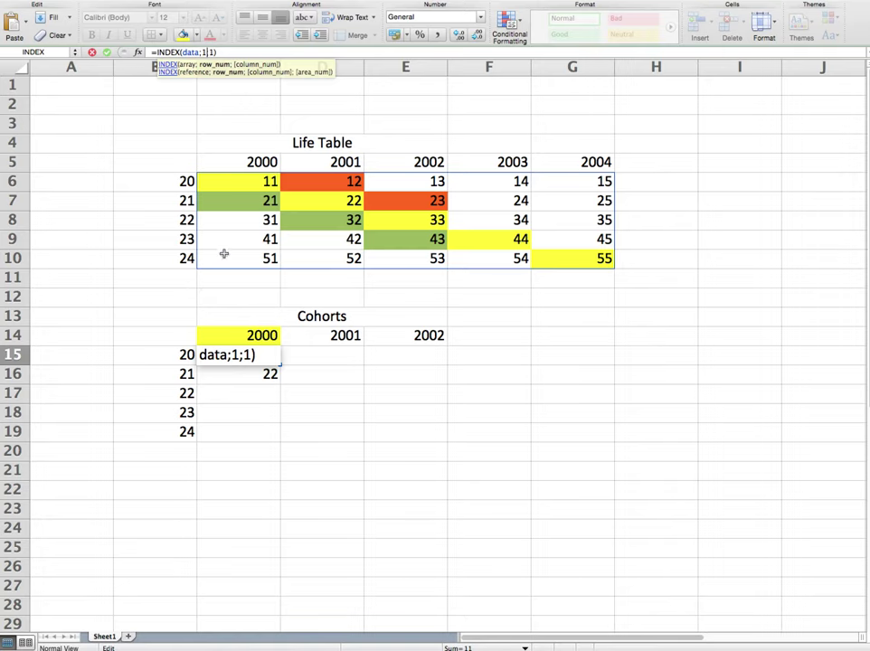
pyautogui.click(225, 72)
pyautogui.press('Delete')
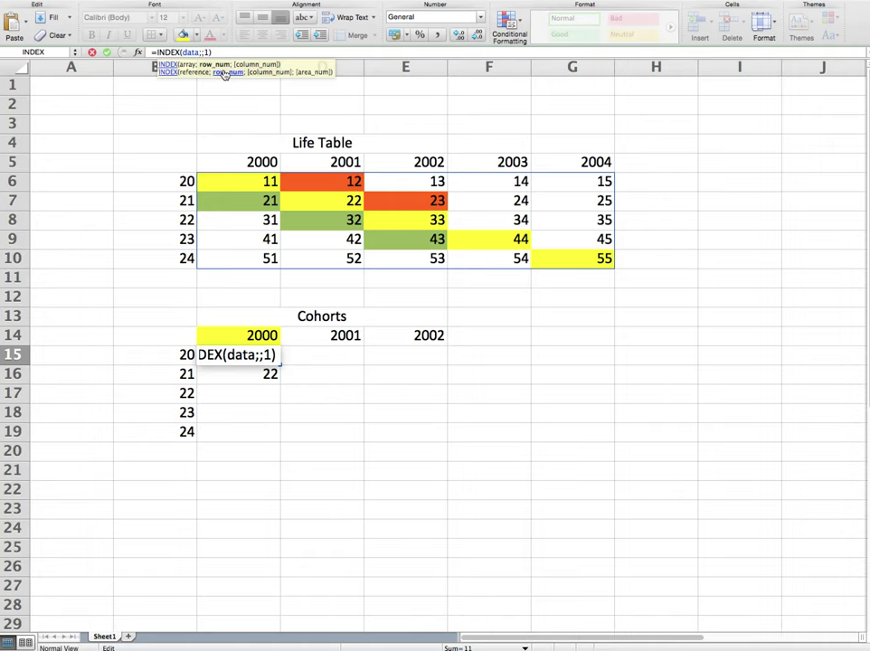
pyautogui.write('-19+')
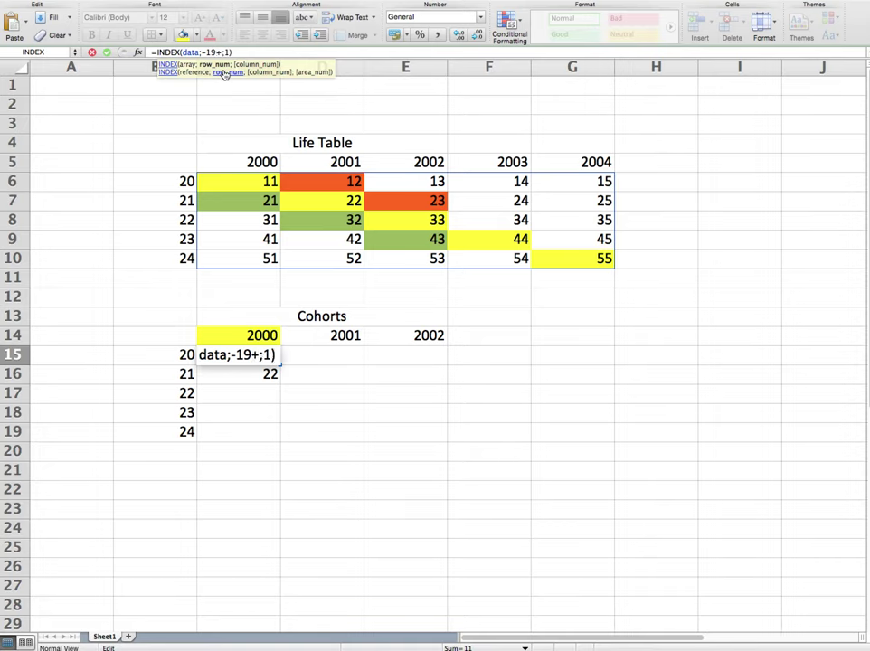
pyautogui.click(184, 356)
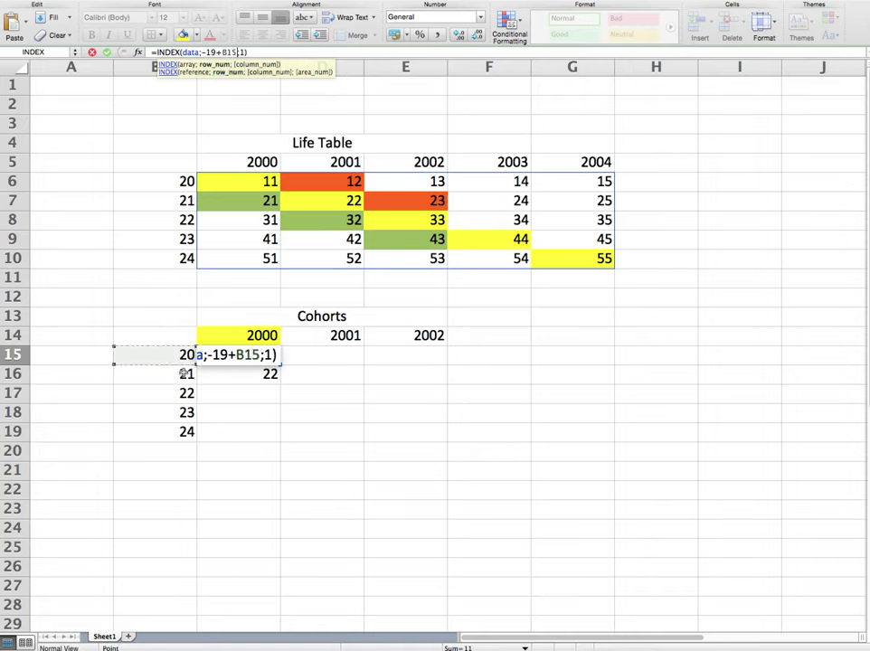
pyautogui.click(224, 52)
pyautogui.write('$')
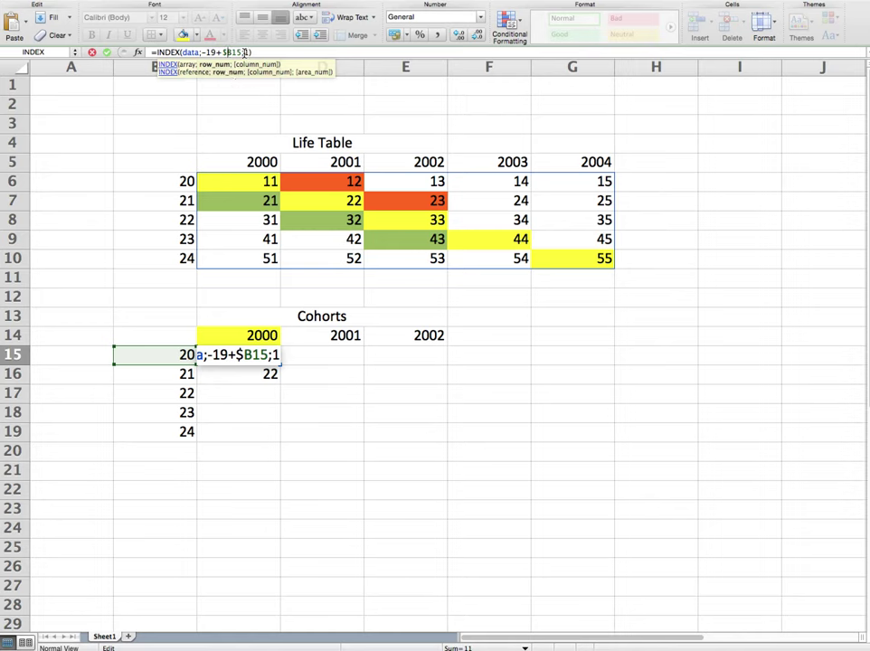
# Replace the column argument with -19+$B15, locking column B, and commit the formula.
pyautogui.click(246, 52)
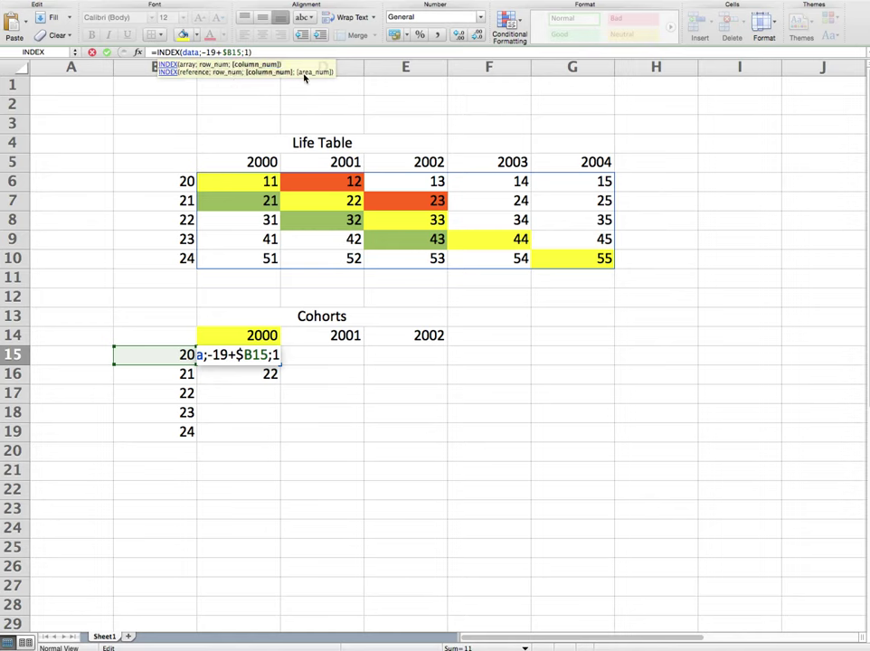
pyautogui.press('BackSpace')
pyautogui.write('1')
pyautogui.press('BackSpace')
pyautogui.write('-1999')
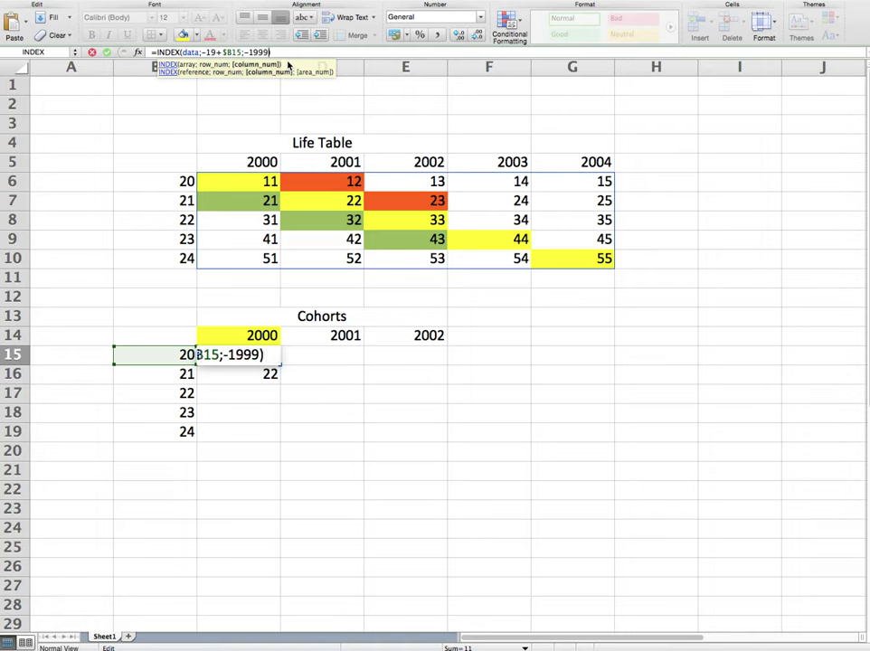
pyautogui.write('+')
pyautogui.press('BackSpace')
pyautogui.press('BackSpace')
pyautogui.press('BackSpace')
pyautogui.press('BackSpace')
pyautogui.press('BackSpace')
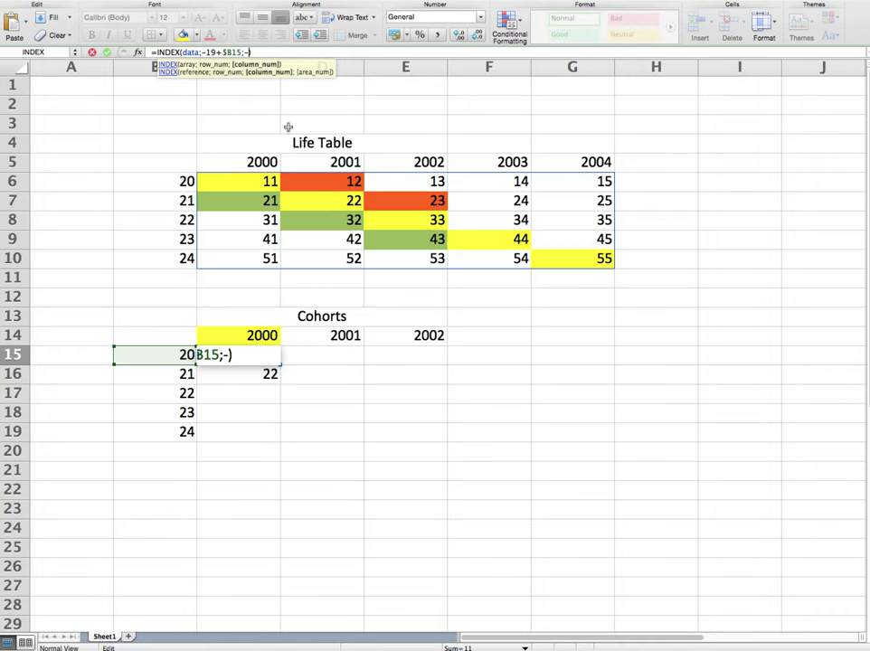
pyautogui.write('19+')
pyautogui.click(171, 356)
pyautogui.scroll(-5, 290, 101)
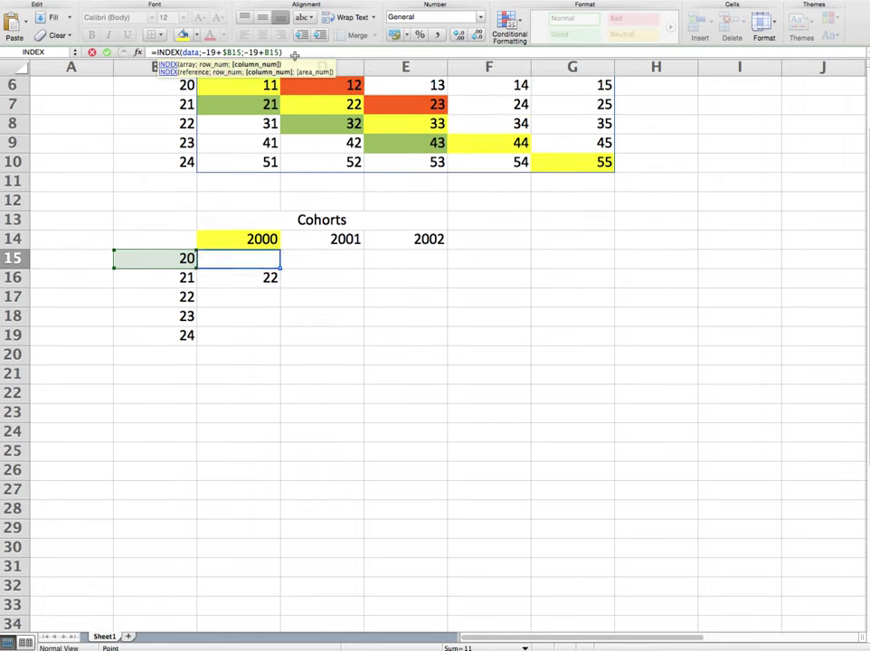
pyautogui.scroll(5, 318, 156)
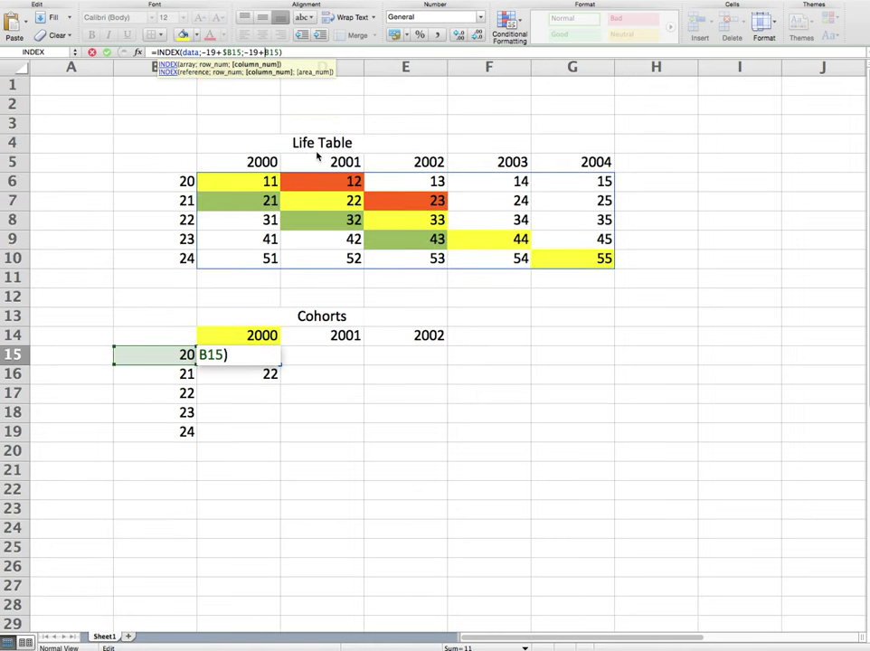
pyautogui.press('super+t')
pyautogui.press('super+t')
pyautogui.press('super+t')
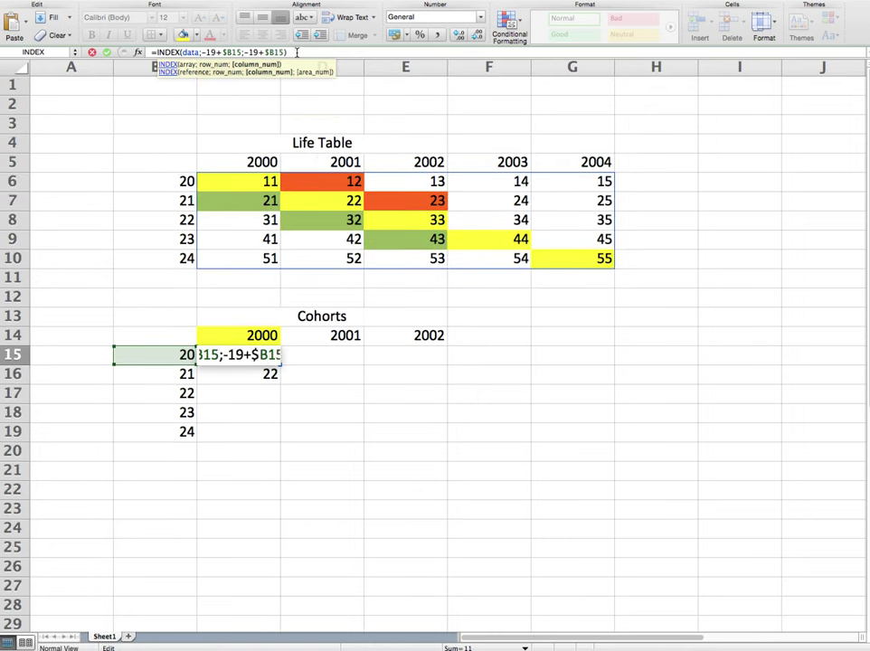
pyautogui.press('Return')
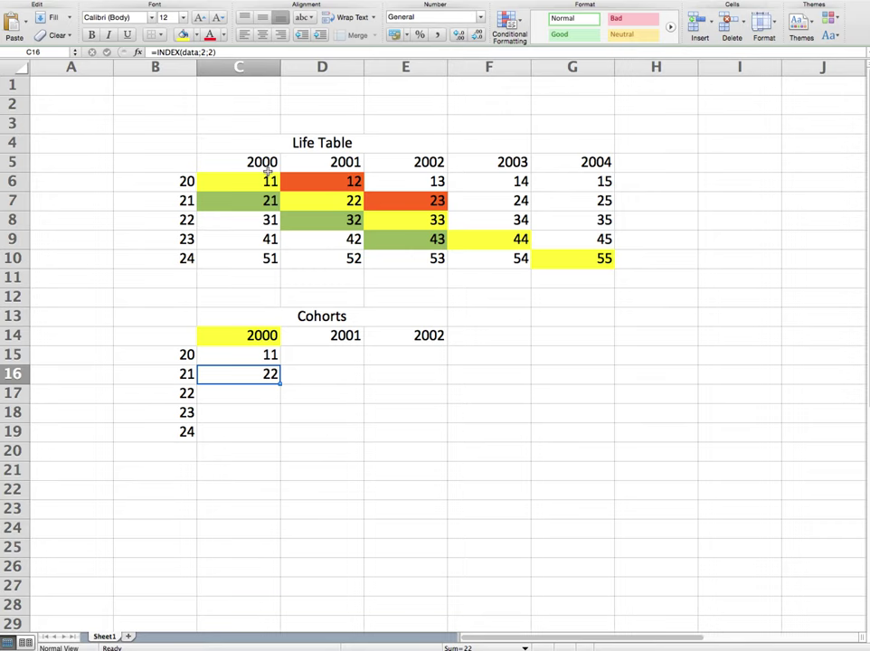
# Fill the C15 formula down to C19 in the Cohorts 2000 column.
pyautogui.click(270, 355)
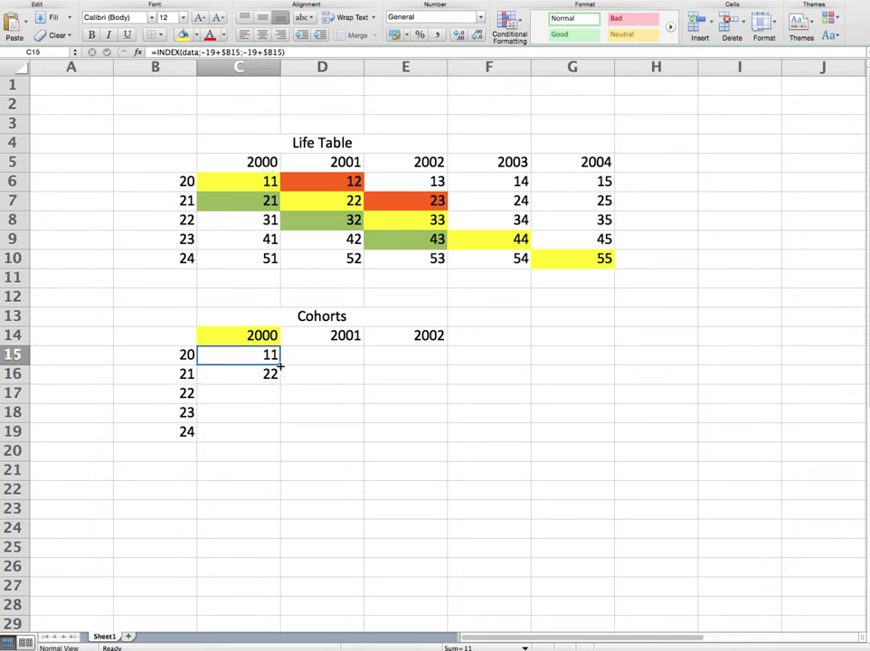
pyautogui.moveTo(280, 364); pyautogui.dragTo(274, 440)
pyautogui.click(322, 508)
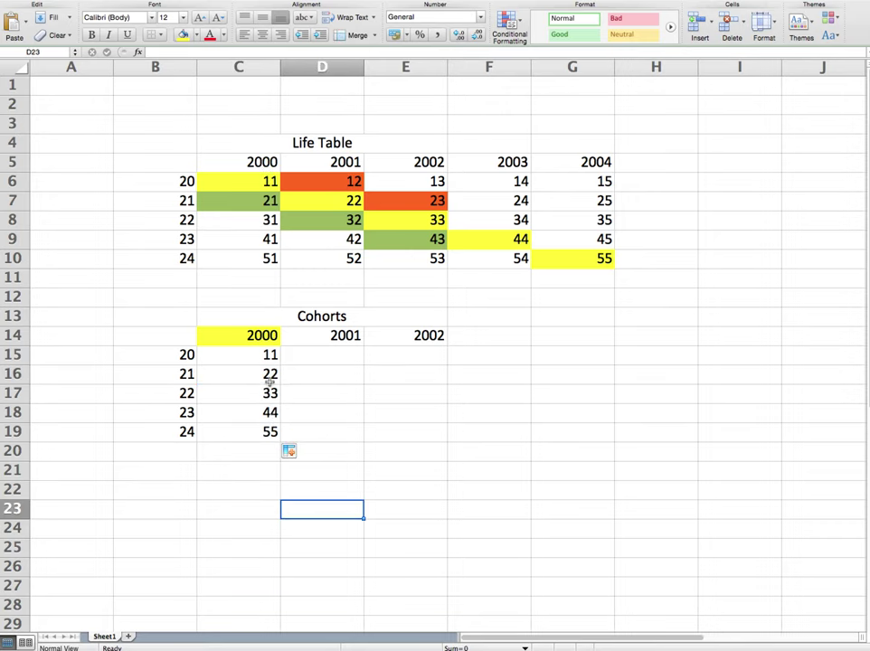
pyautogui.moveTo(266, 357); pyautogui.dragTo(271, 433)
pyautogui.click(295, 396)
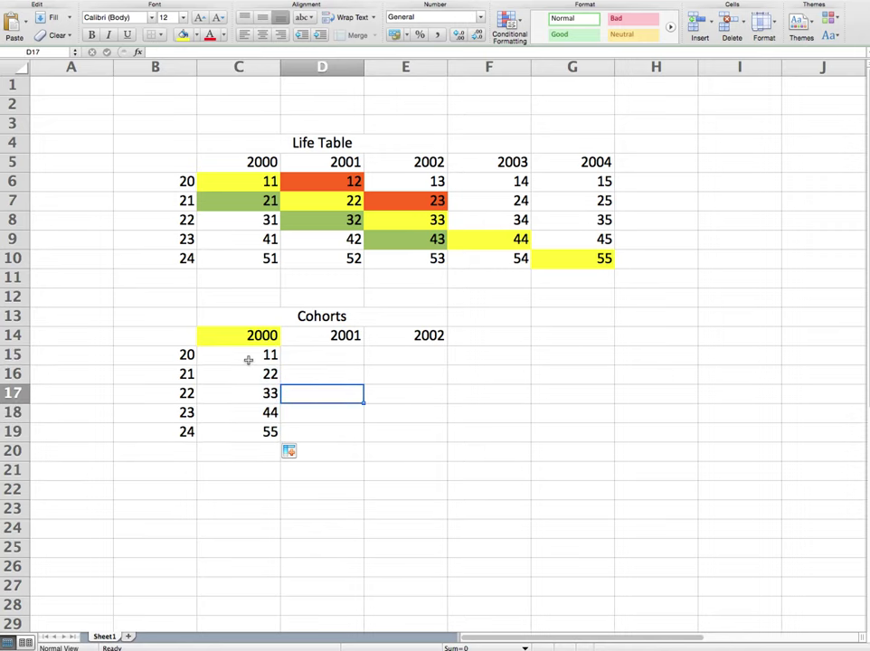
# Copy the 2000 formulas across into the 2001 and 2002 columns, D15:E19.
pyautogui.click(241, 355)
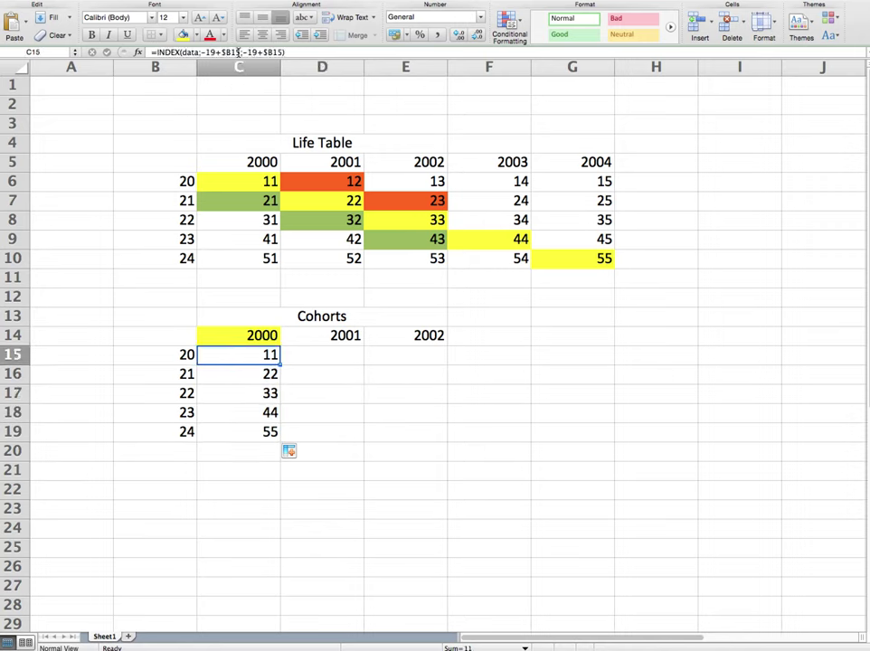
pyautogui.click(172, 355)
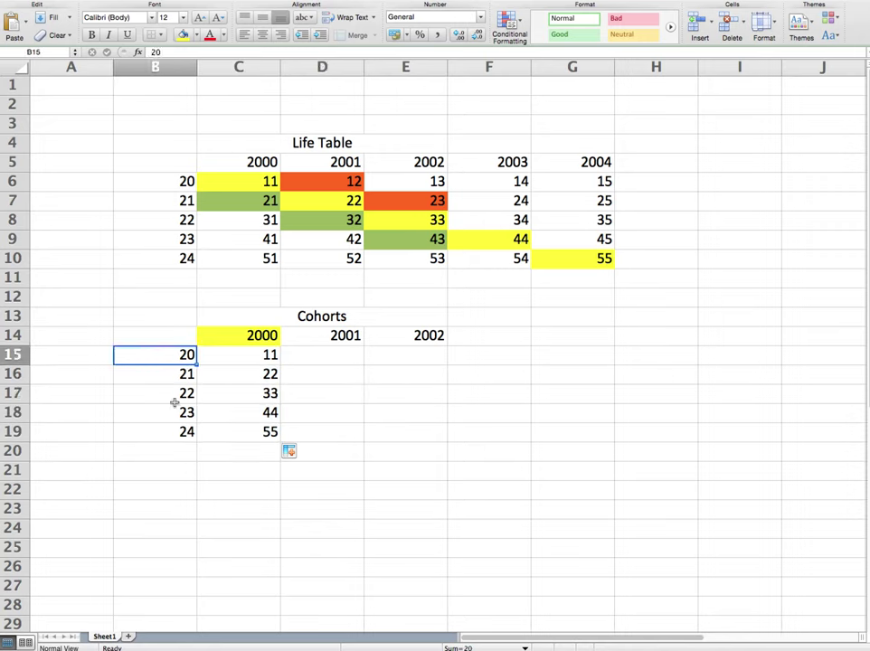
pyautogui.click(261, 355)
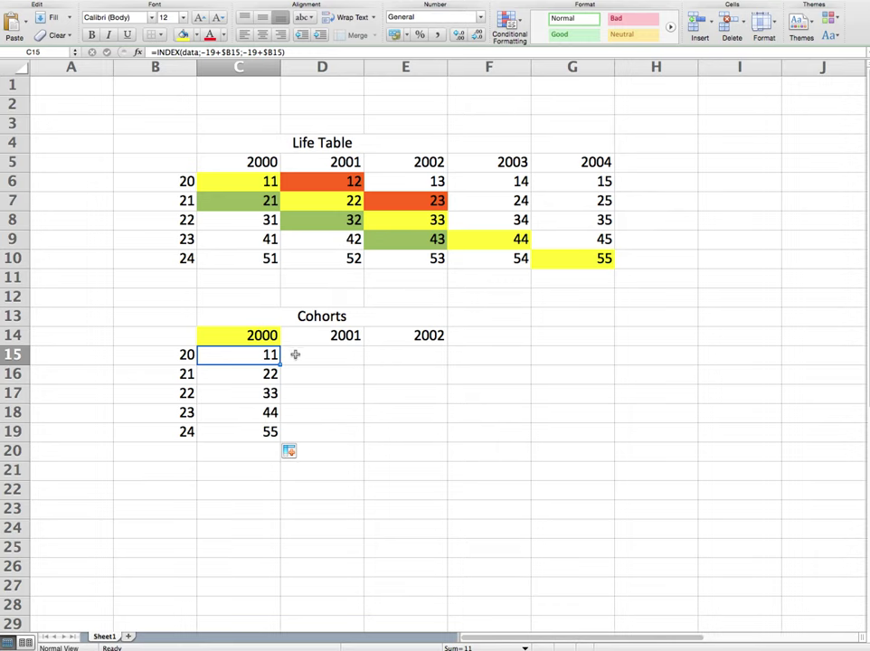
pyautogui.moveTo(267, 354); pyautogui.dragTo(388, 429)
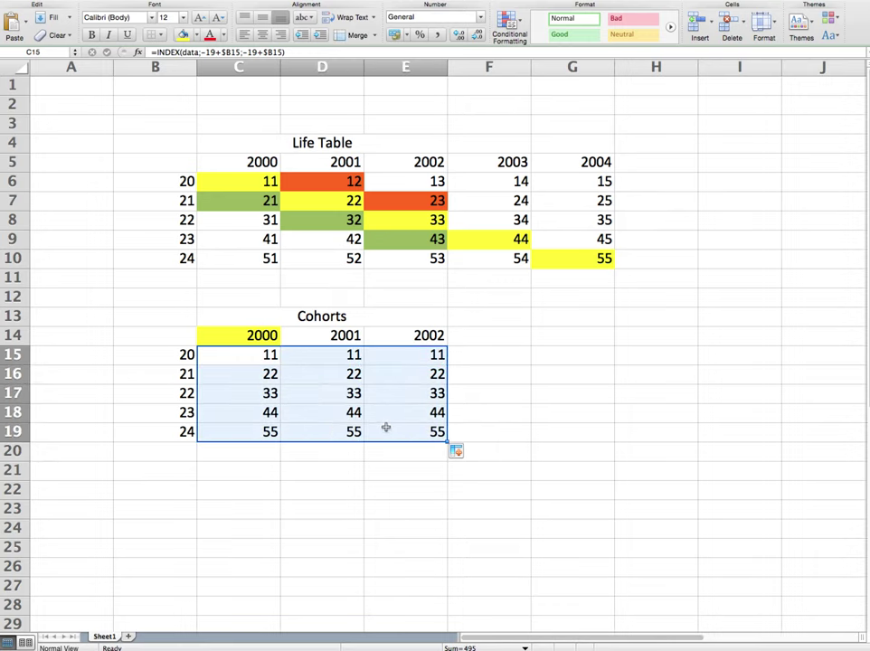
pyautogui.click(486, 392)
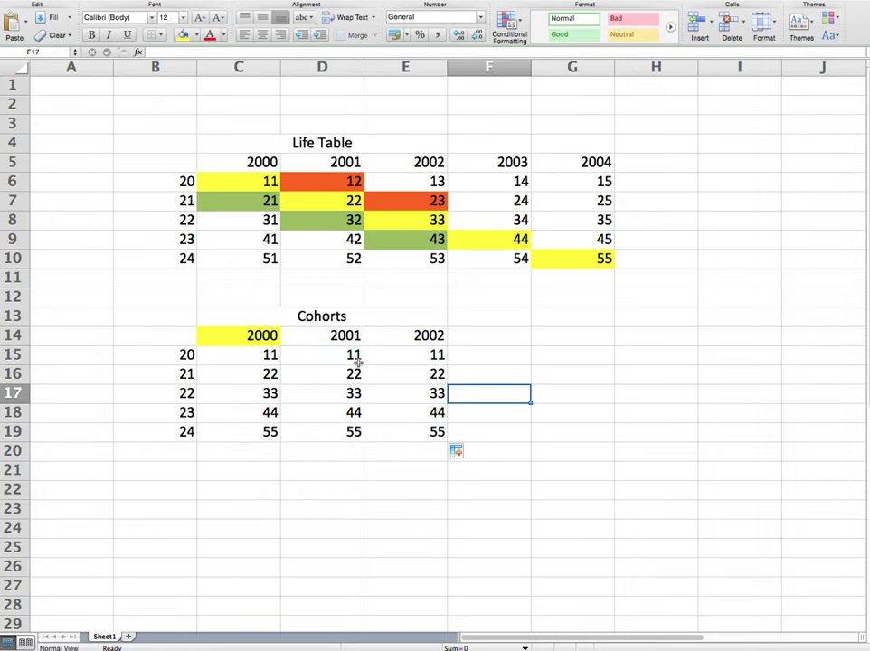
pyautogui.moveTo(330, 363); pyautogui.dragTo(400, 430)
# Clear the contents of the 2001 and 2002 Cohorts values D15:E19.
pyautogui.rightClick(407, 410)
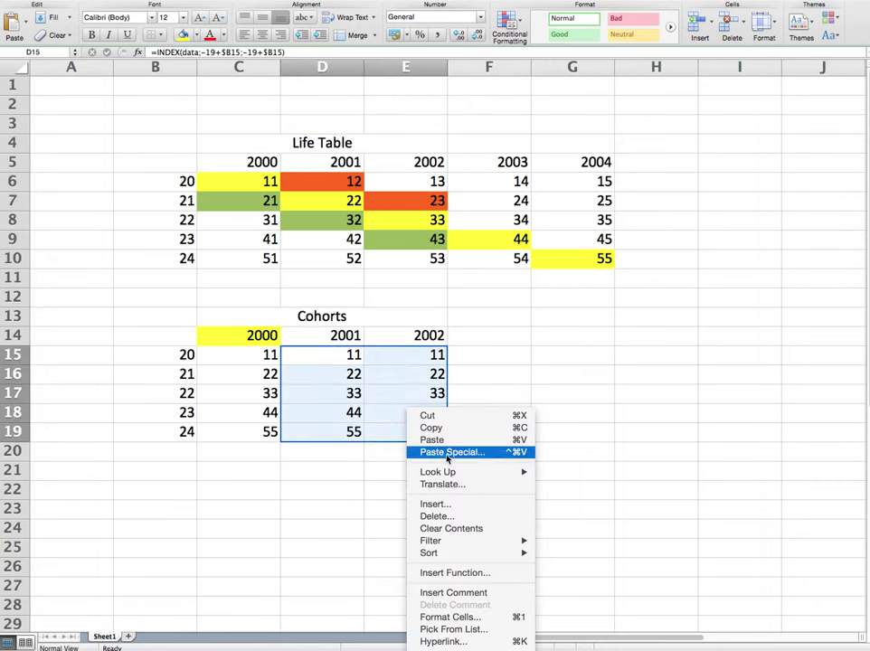
pyautogui.click(416, 528)
pyautogui.click(536, 394)
# Set the 2000 header cell C14 to No Fill.
pyautogui.click(255, 336)
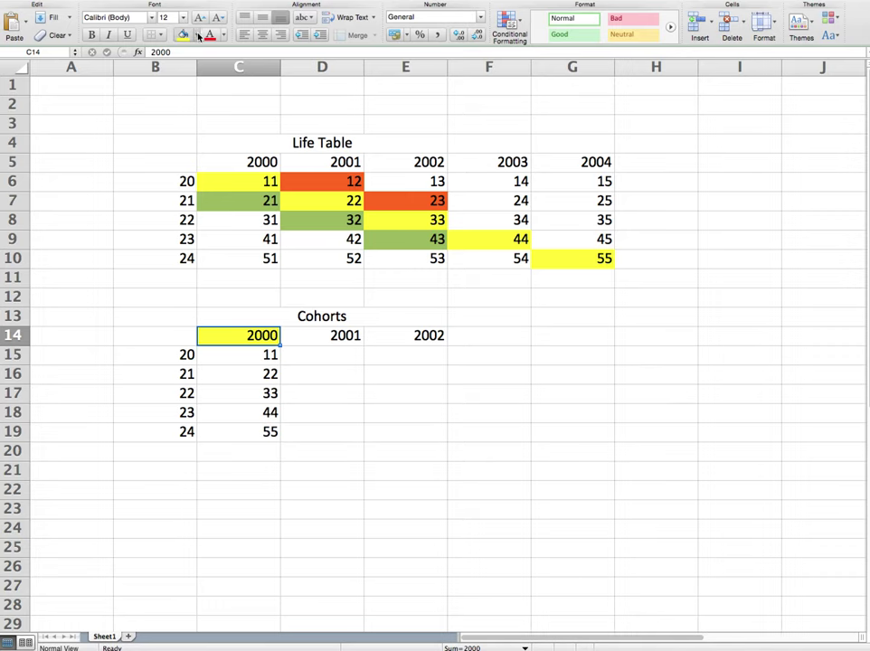
pyautogui.click(196, 35)
pyautogui.click(213, 147)
pyautogui.click(349, 415)
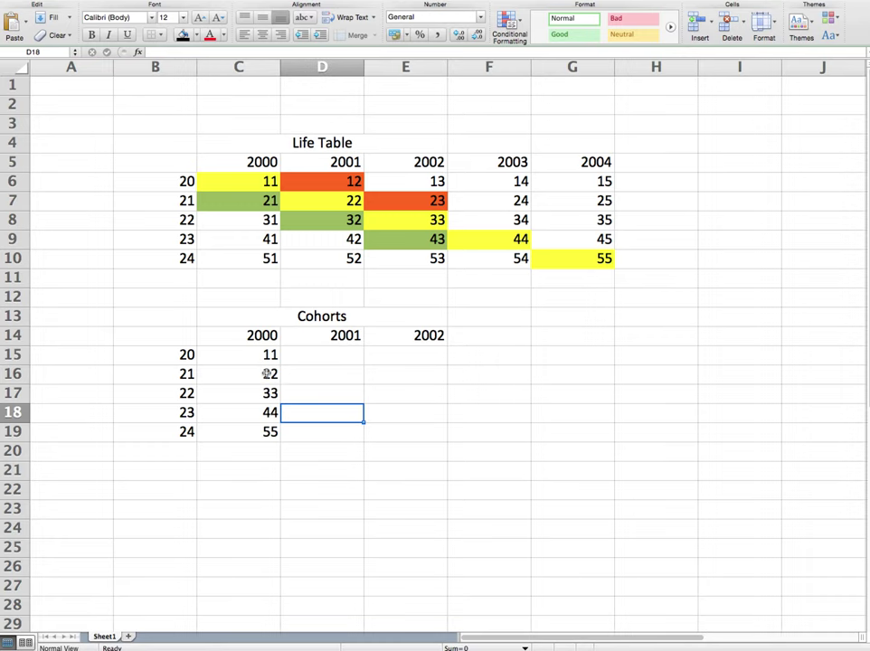
pyautogui.click(257, 337)
pyautogui.click(243, 358)
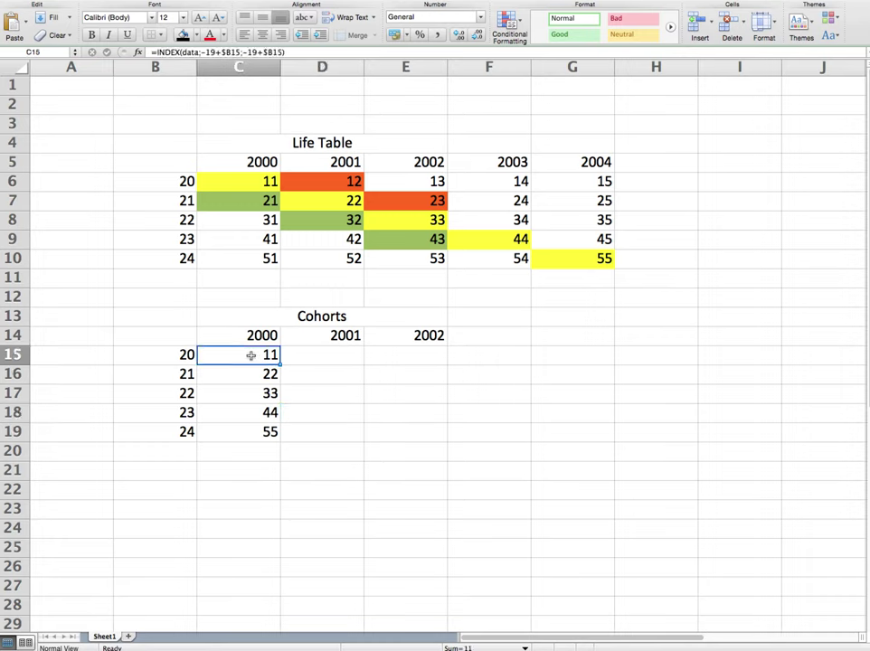
# Change the C15 column argument to -1999+$C$14, referencing the 2000 header.
pyautogui.click(260, 52)
pyautogui.write('99')
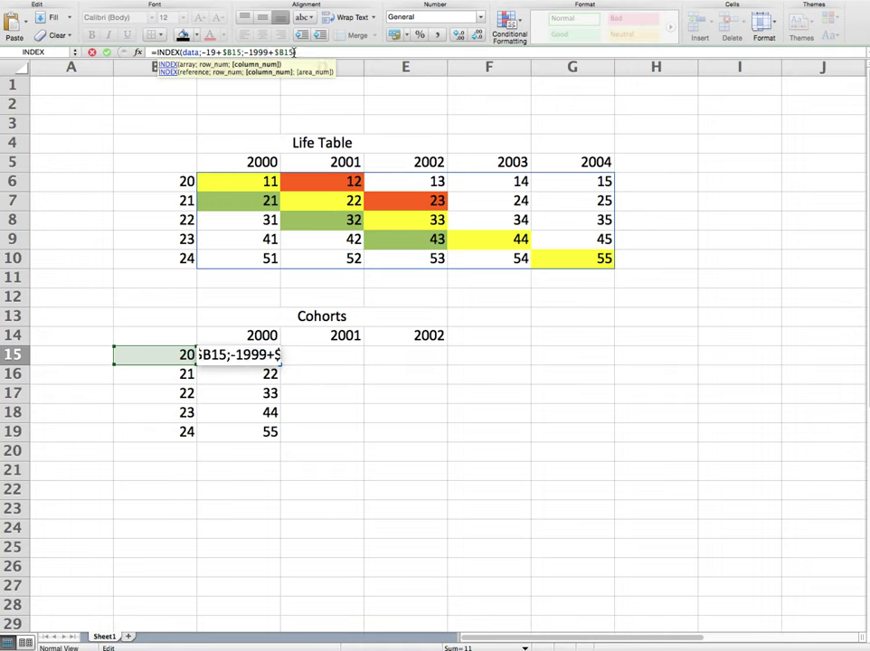
pyautogui.press('BackSpace')
pyautogui.press('BackSpace')
pyautogui.press('BackSpace')
pyautogui.press('BackSpace')
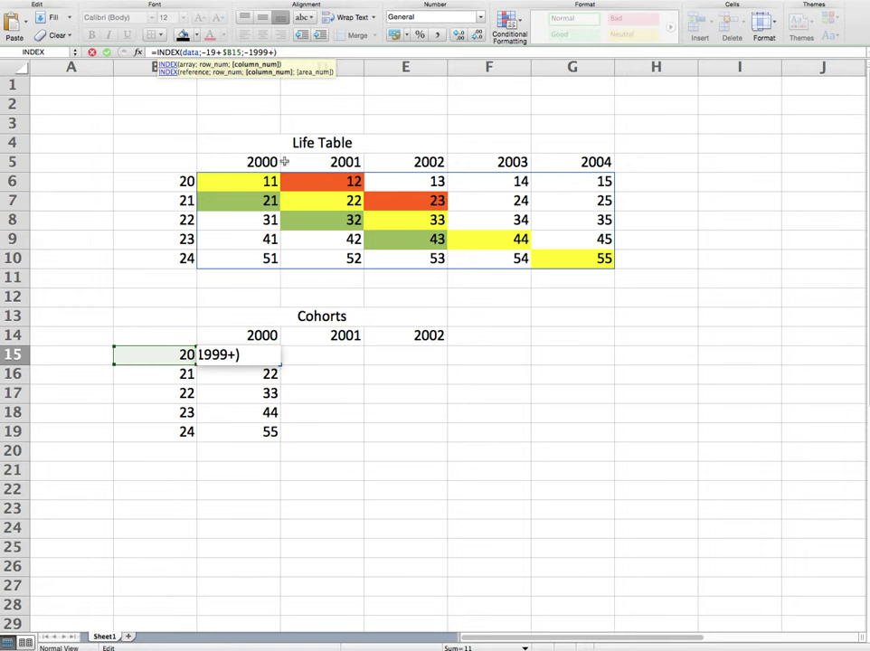
pyautogui.click(248, 335)
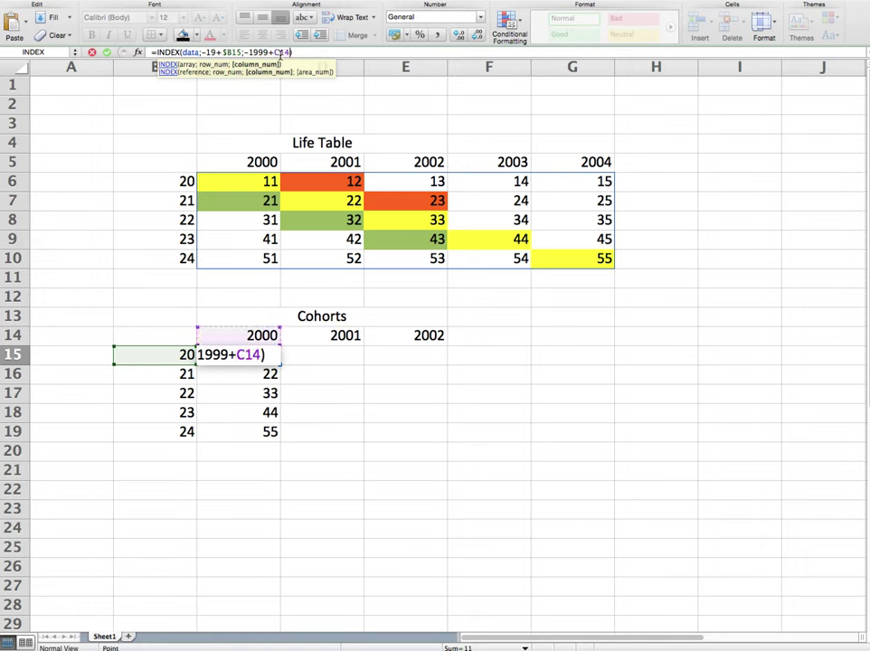
pyautogui.click(281, 53)
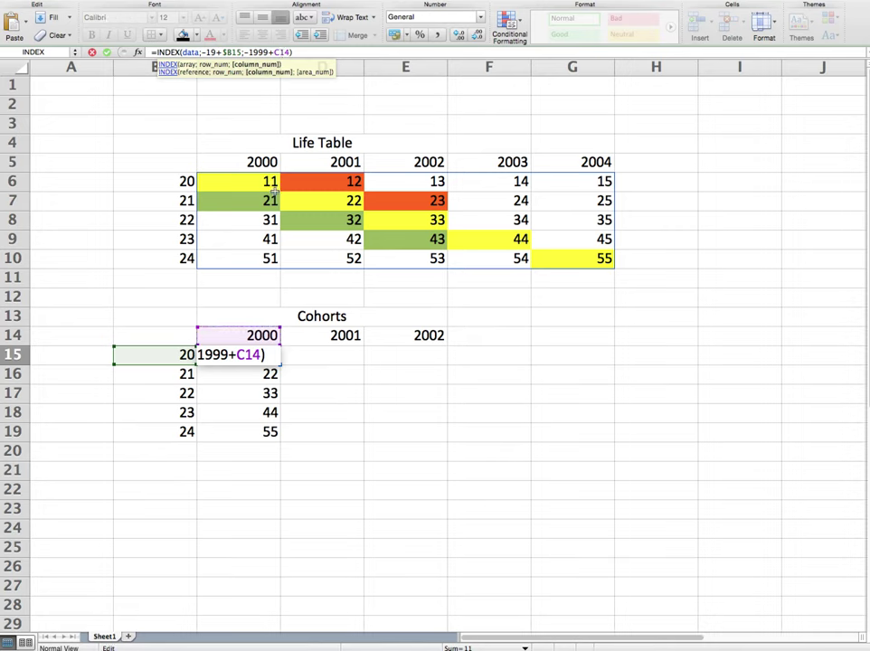
pyautogui.write('$')
pyautogui.press('Return')
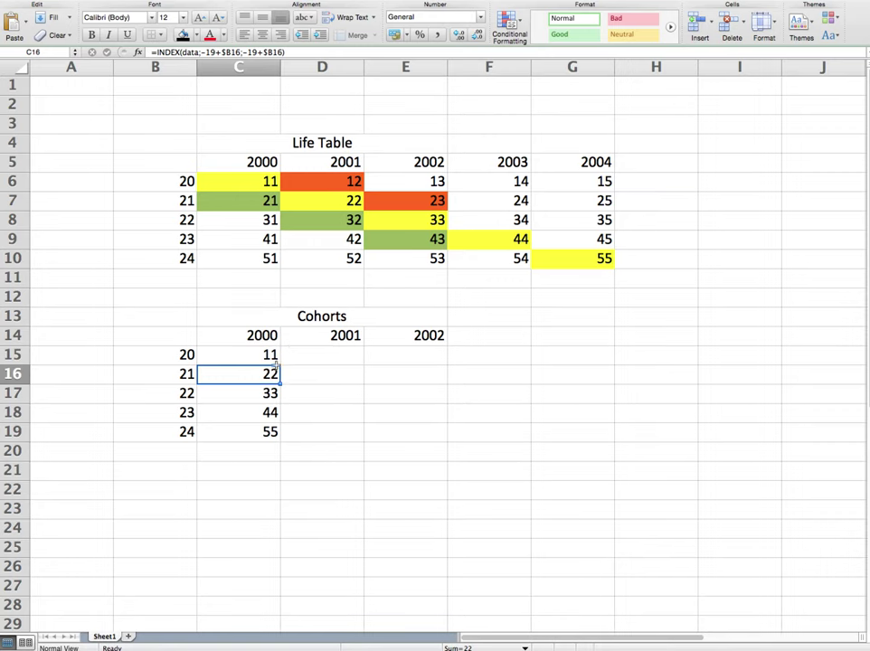
# Fill the revised formula down to C19, giving 11, 21, 31, 41, 51.
pyautogui.press('Up')
pyautogui.moveTo(280, 364); pyautogui.dragTo(282, 433)
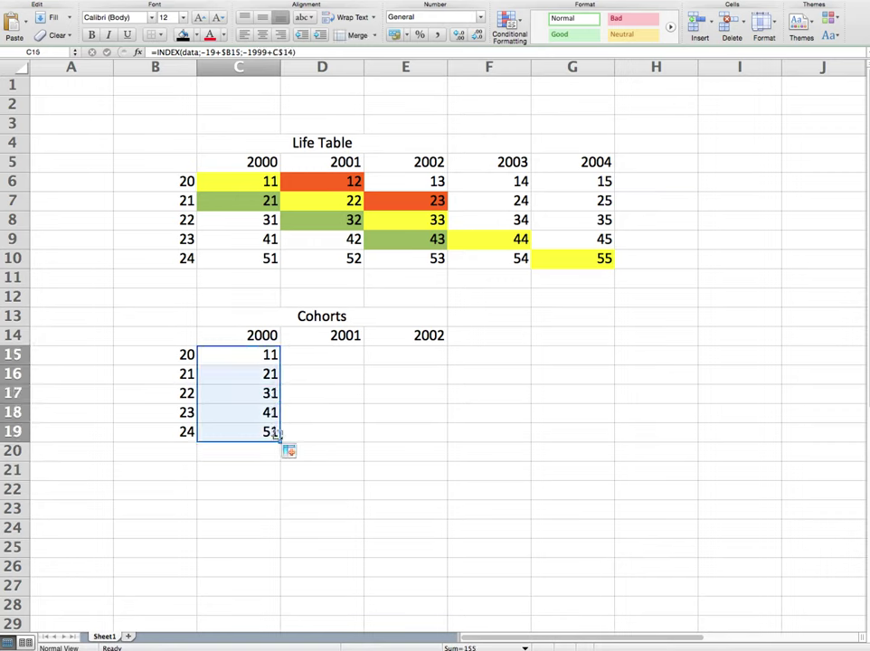
pyautogui.click(320, 388)
pyautogui.click(276, 355)
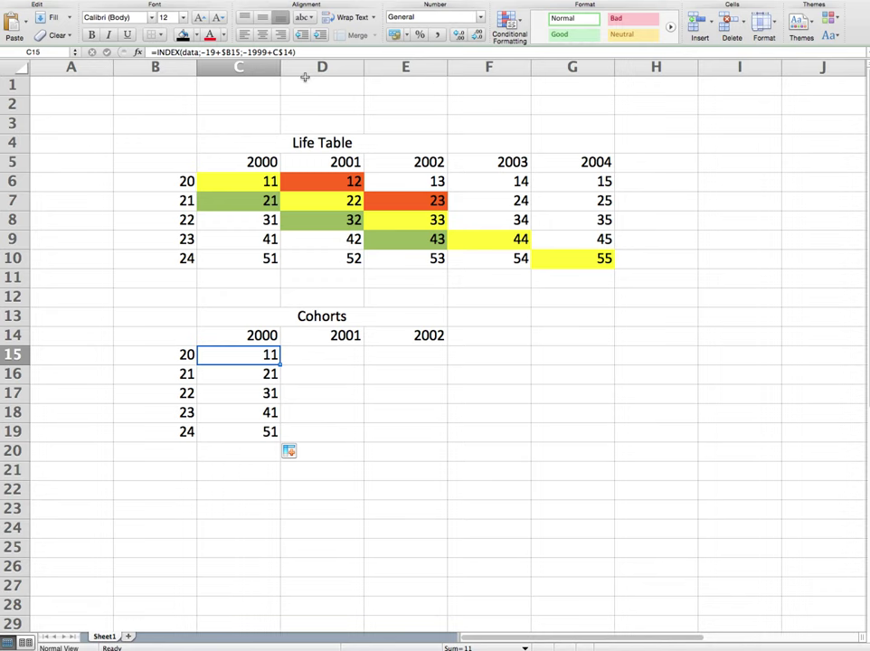
pyautogui.click(206, 50)
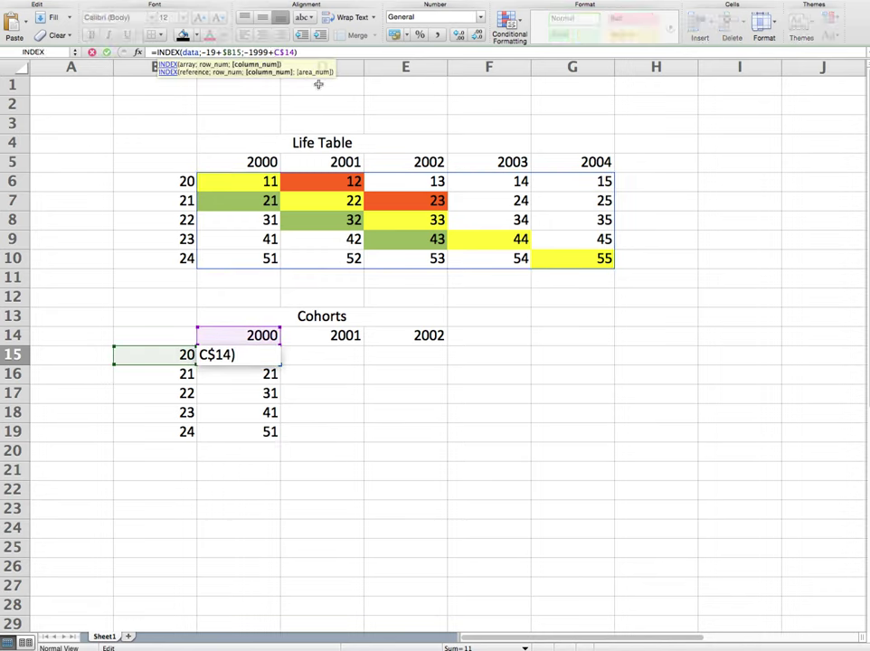
pyautogui.press('Return')
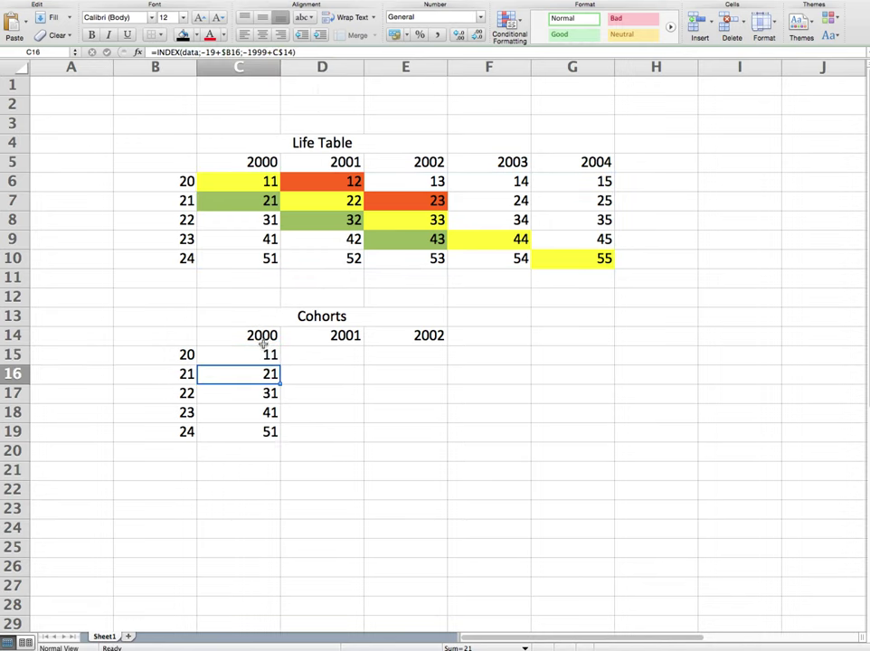
pyautogui.click(260, 355)
pyautogui.moveTo(280, 363); pyautogui.dragTo(282, 447)
pyautogui.click(274, 358)
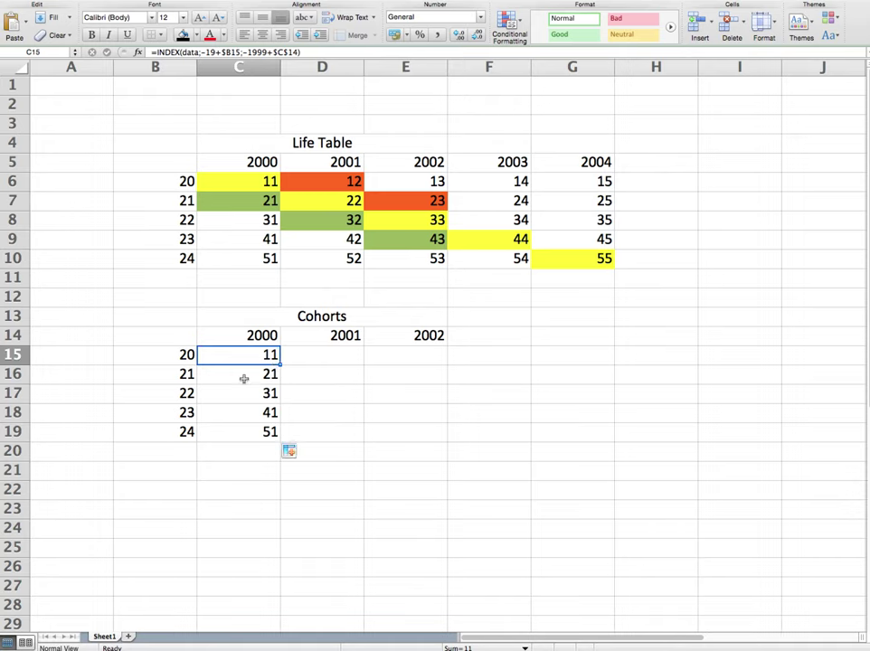
pyautogui.click(299, 52)
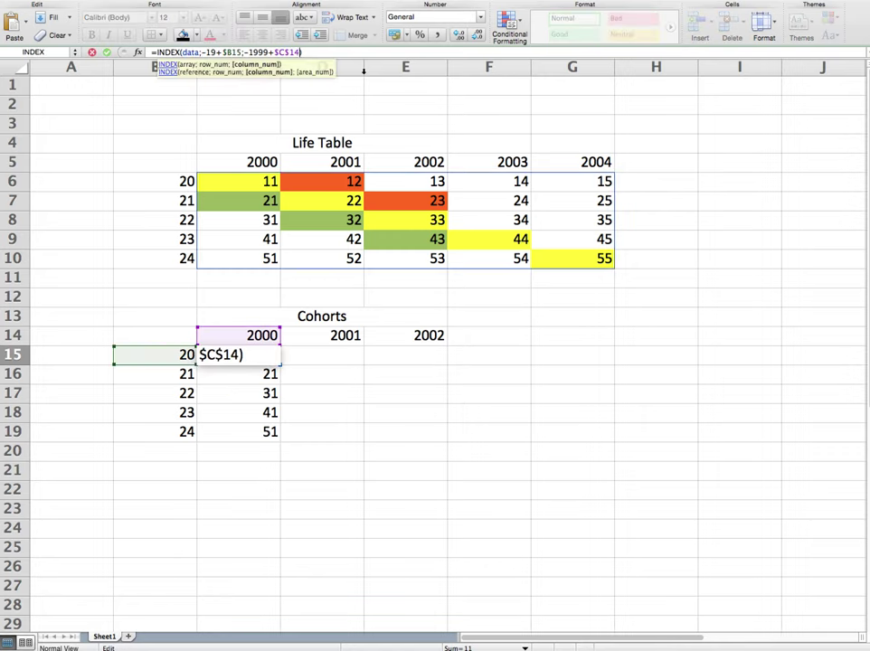
# Rewrite the C15 column argument as -20+$B15+C$14-1999 and fill it down to C19.
pyautogui.press('BackSpace')
pyautogui.press('BackSpace')
pyautogui.press('BackSpace')
pyautogui.press('BackSpace')
pyautogui.press('BackSpace')
pyautogui.press('BackSpace')
pyautogui.press('BackSpace')
pyautogui.press('BackSpace')
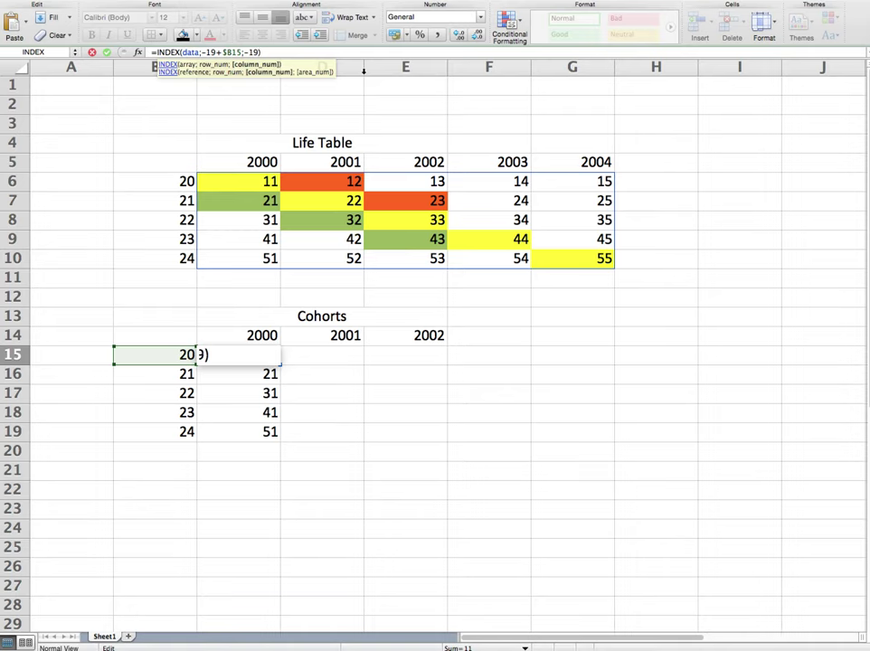
pyautogui.write('+')
pyautogui.write('$B15')
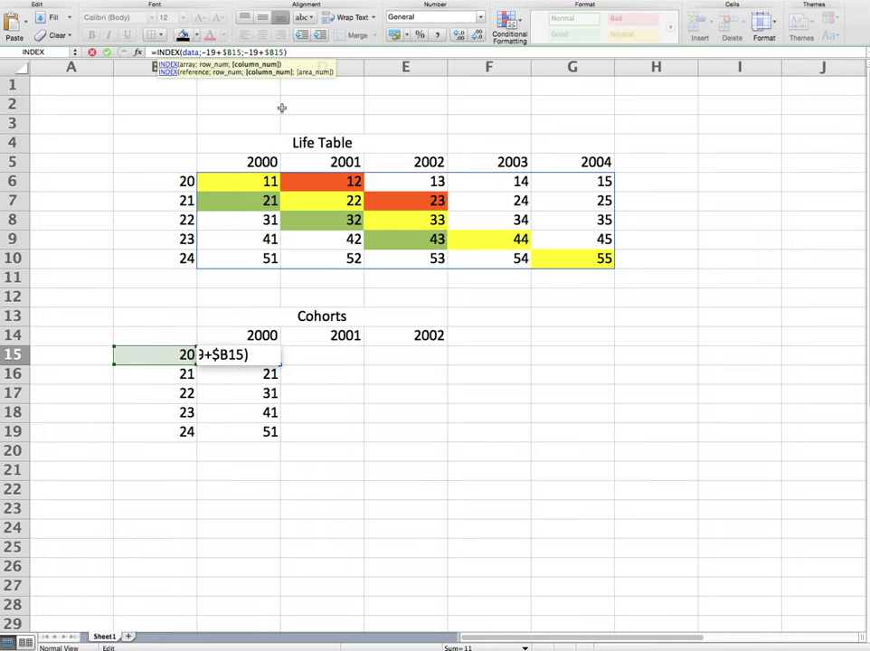
pyautogui.click(255, 51)
pyautogui.press('BackSpace')
pyautogui.write('0')
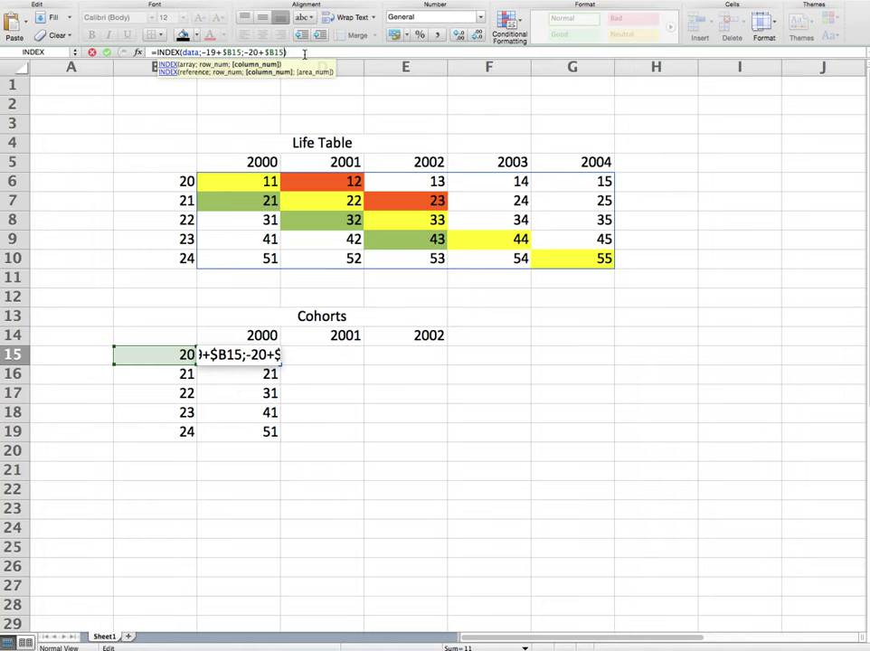
pyautogui.write('+')
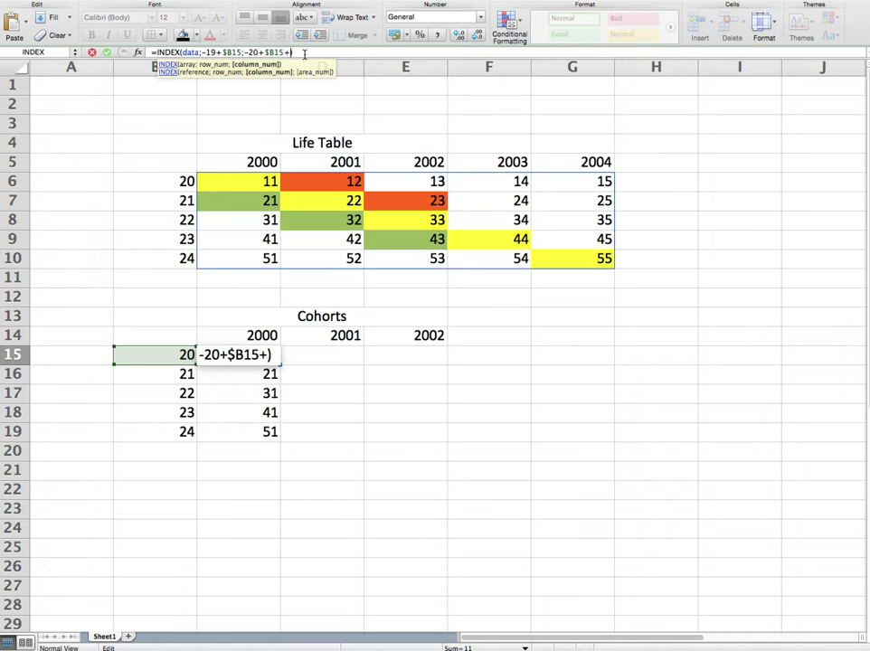
pyautogui.click(255, 335)
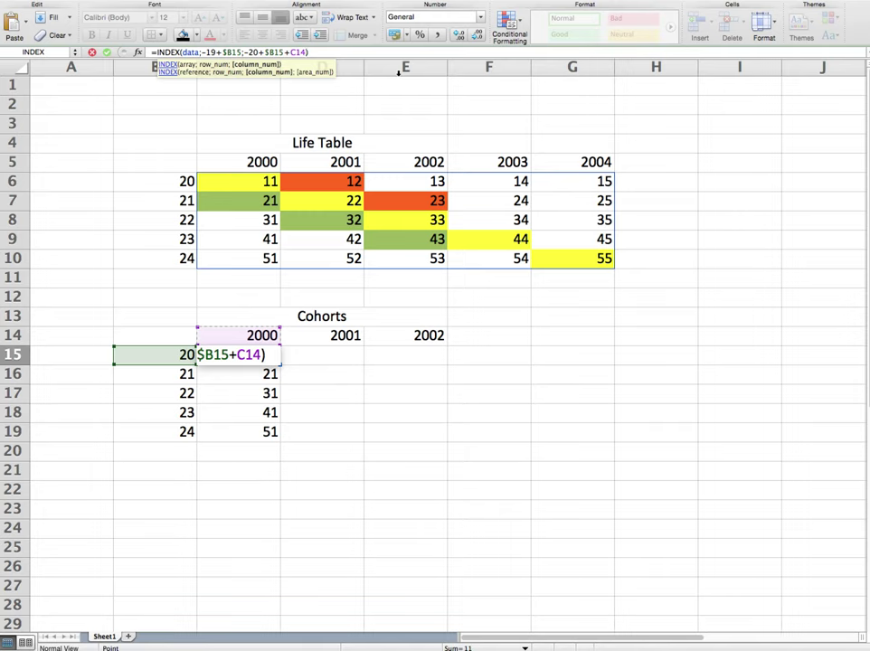
pyautogui.write('-199')
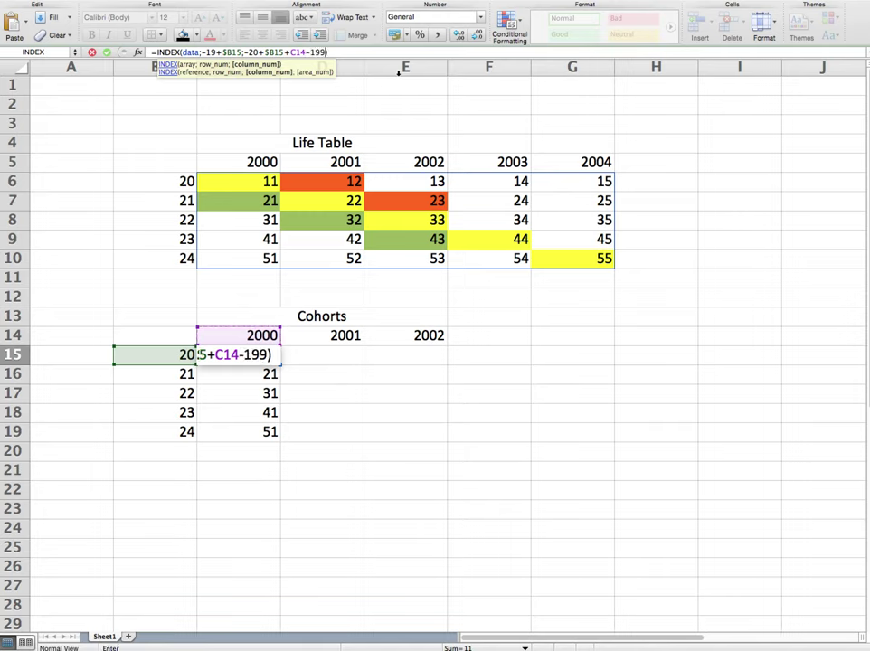
pyautogui.write('9')
pyautogui.write('$')
pyautogui.press('Return')
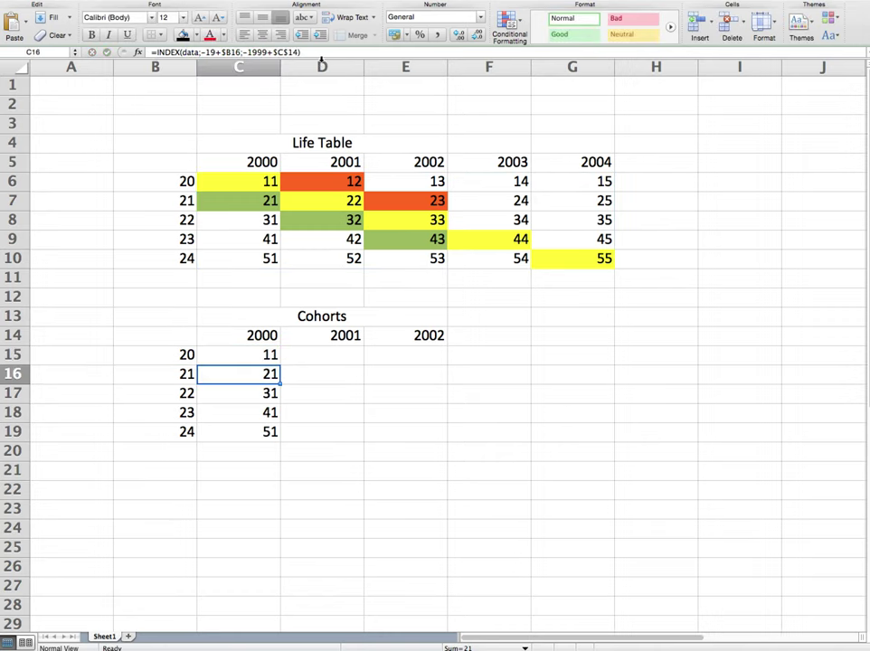
pyautogui.click(271, 354)
pyautogui.moveTo(281, 366); pyautogui.dragTo(281, 443)
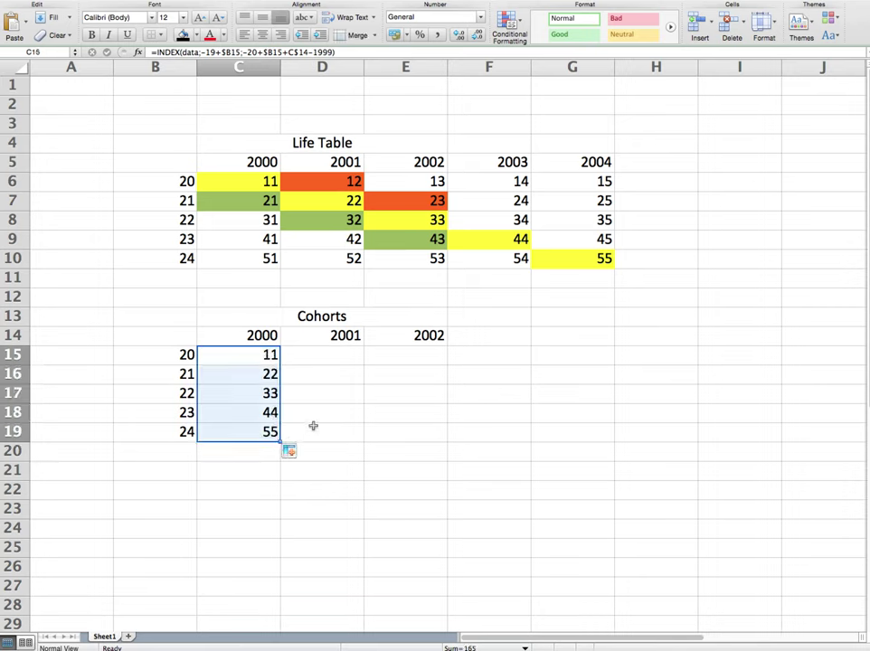
# Trace the Life Table diagonal C6, D7, E8, F9, G10 that feeds the 2000 cohort.
pyautogui.click(259, 183)
pyautogui.click(327, 198)
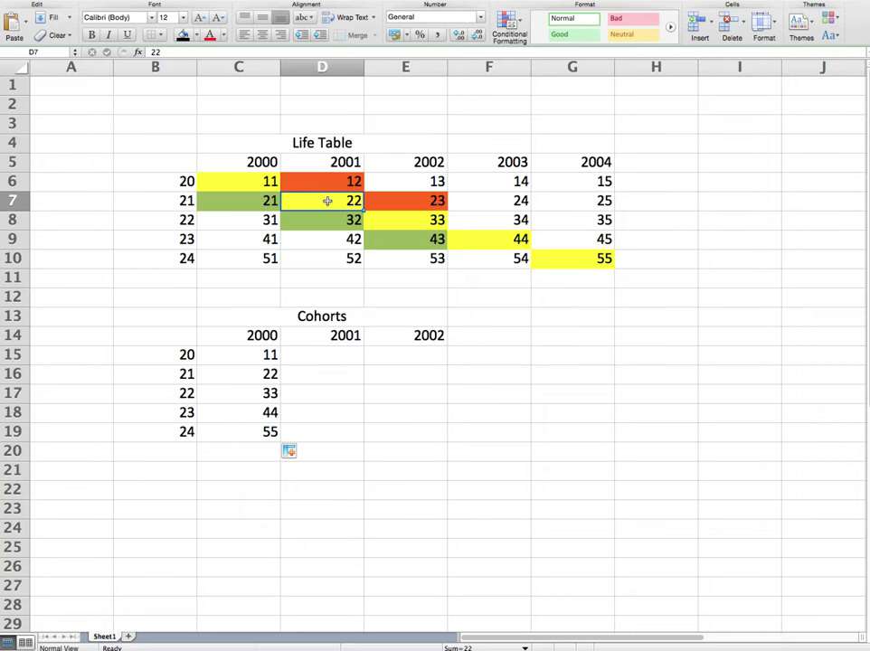
pyautogui.click(406, 220)
pyautogui.click(479, 240)
pyautogui.click(583, 259)
# Select the 2000 cohort formulas C15:C19 and indicate the empty 2001 cells D15:D18.
pyautogui.moveTo(275, 362); pyautogui.dragTo(263, 432)
pyautogui.click(322, 490)
pyautogui.moveTo(262, 356); pyautogui.dragTo(275, 432)
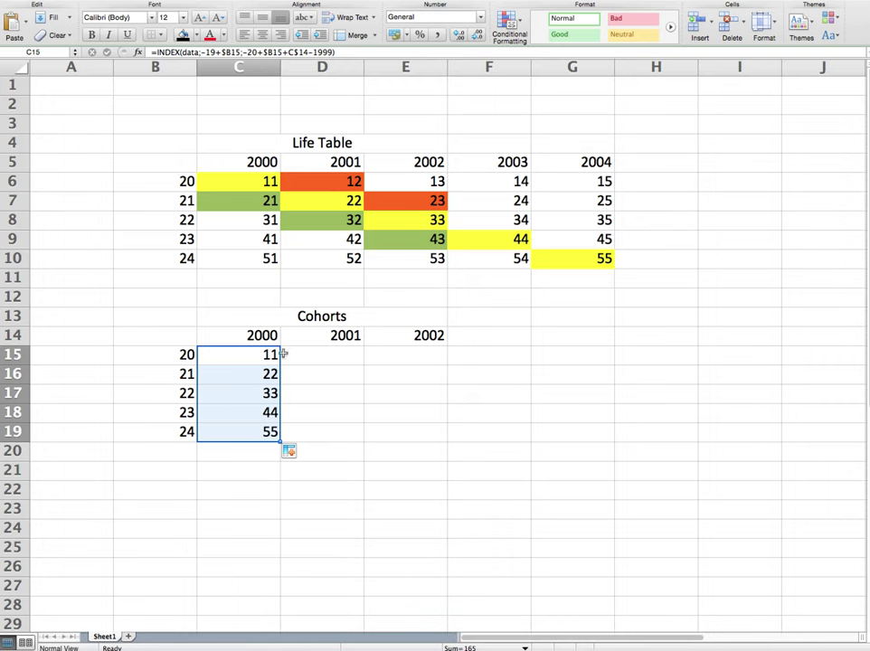
pyautogui.click(315, 354)
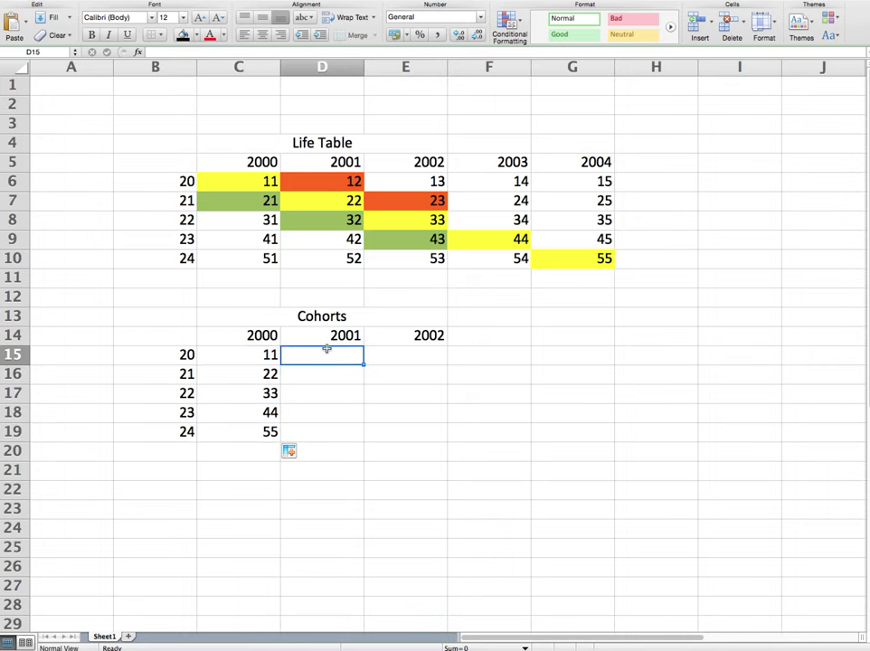
pyautogui.click(324, 379)
pyautogui.click(327, 400)
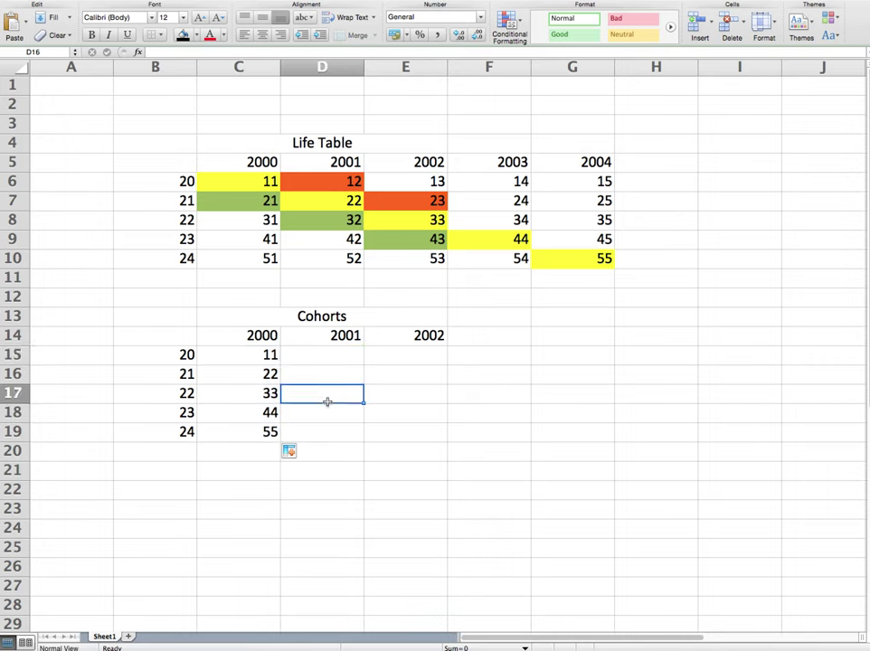
pyautogui.click(331, 412)
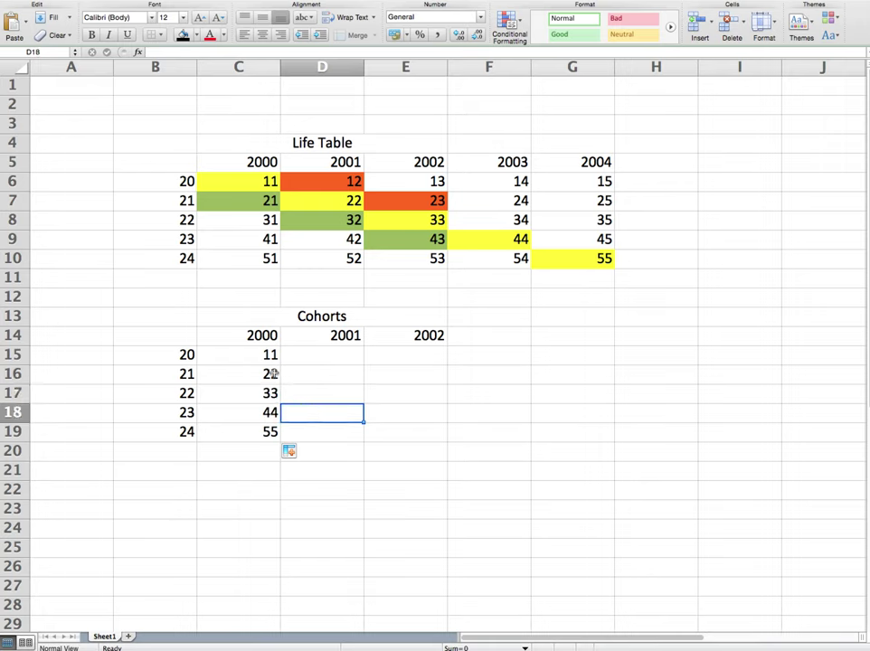
# Fill C15:C19 right to column E, giving 12, 23, 34, 45 and 13, 24, 35.
pyautogui.moveTo(262, 355); pyautogui.dragTo(272, 433)
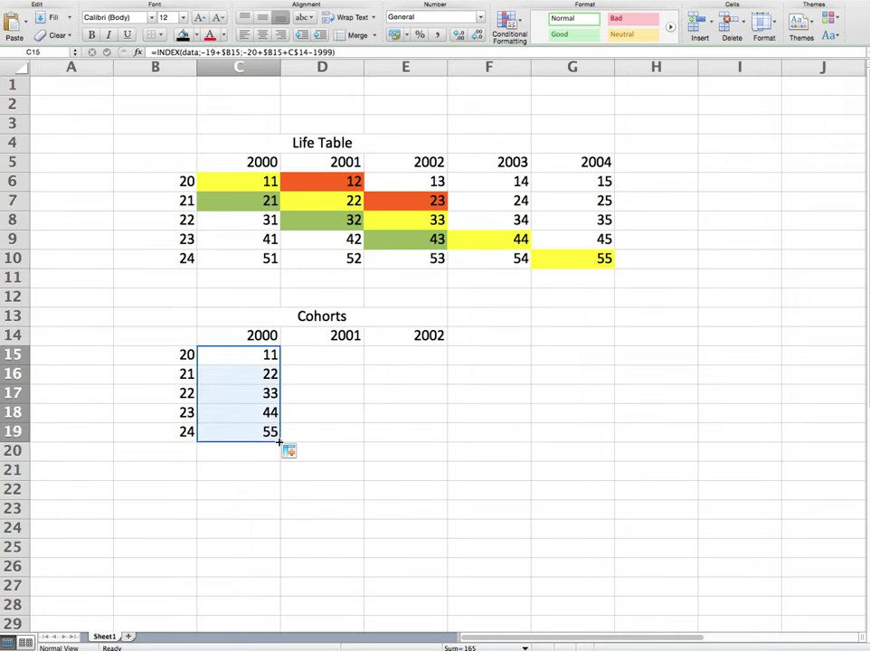
pyautogui.click(331, 433)
pyautogui.click(401, 413)
pyautogui.press('Up')
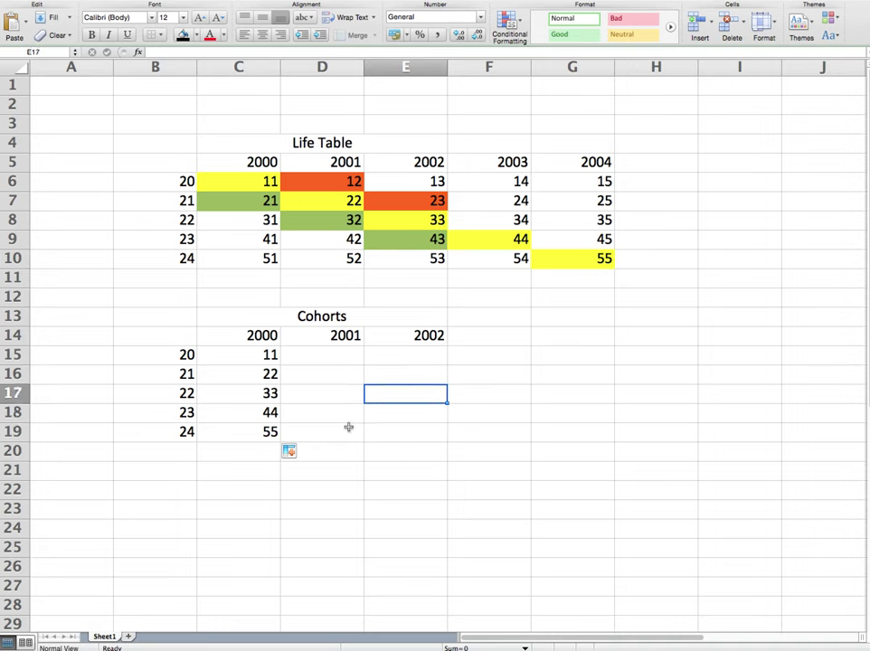
pyautogui.click(406, 410)
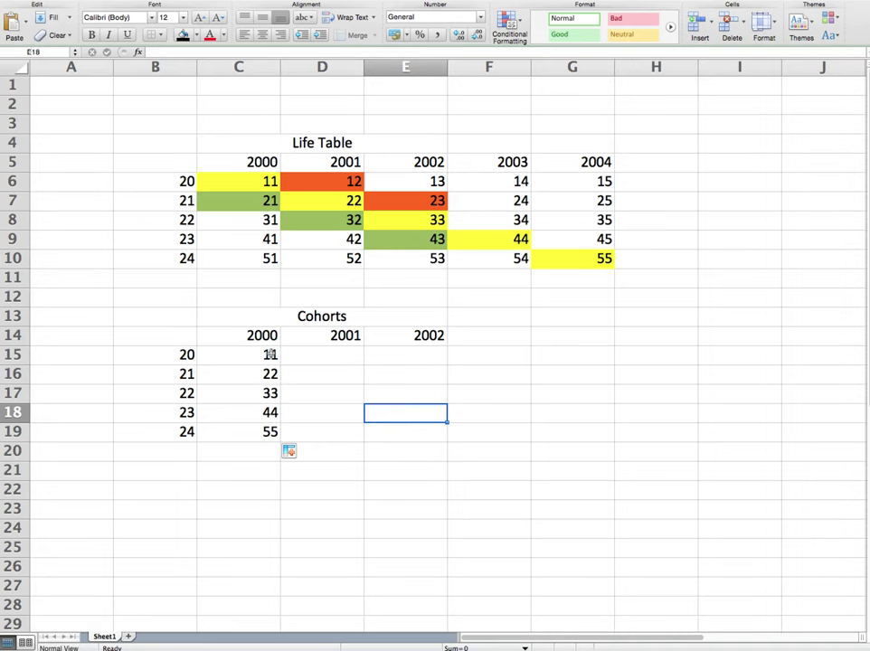
pyautogui.moveTo(271, 355); pyautogui.dragTo(419, 441)
pyautogui.click(534, 395)
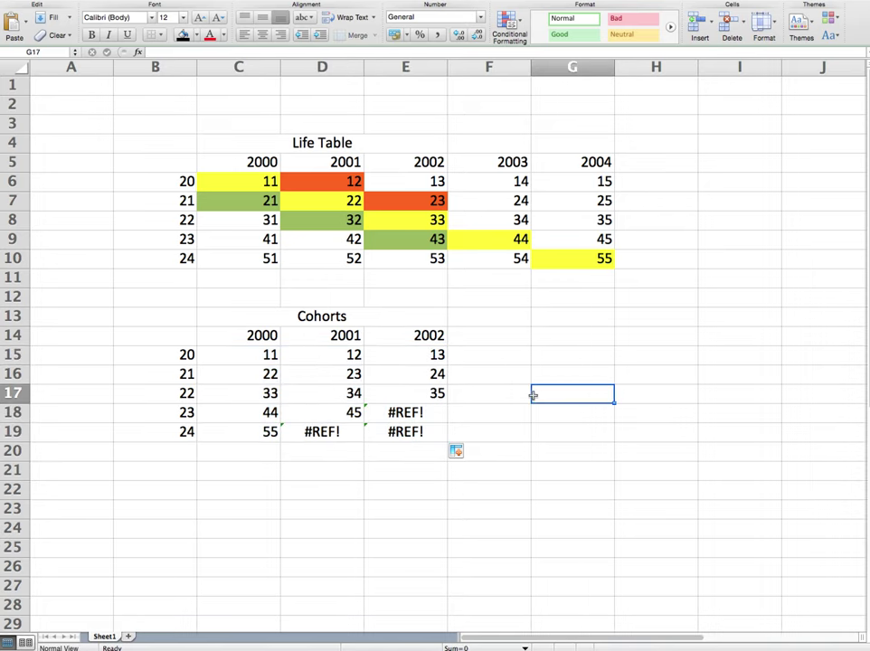
# Fill the Life Table diagonal cells D6, E7, F8, G9 (12, 23, 34, 45) orange.
pyautogui.click(487, 223)
pyautogui.click(195, 35)
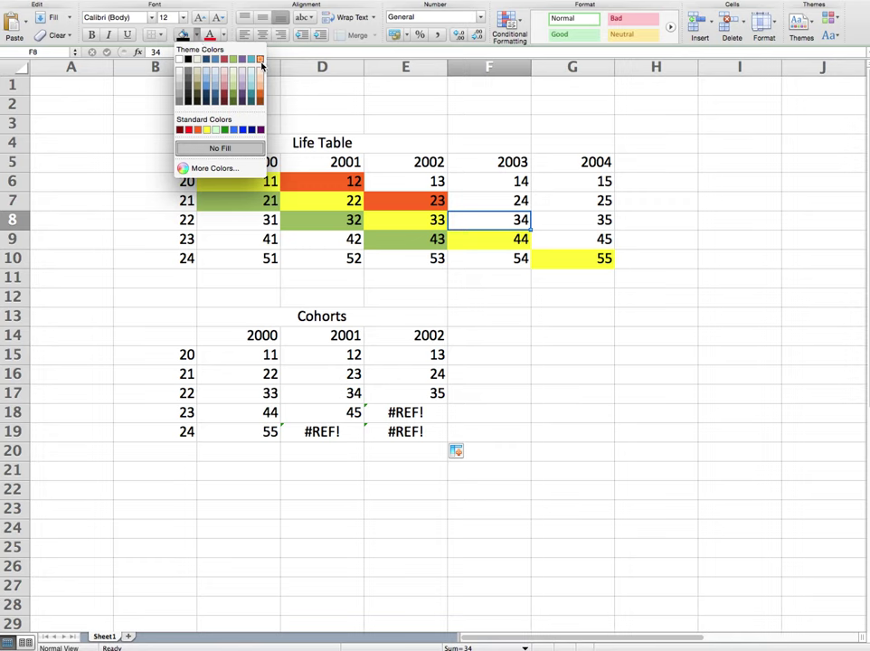
pyautogui.click(260, 59)
pyautogui.click(538, 240)
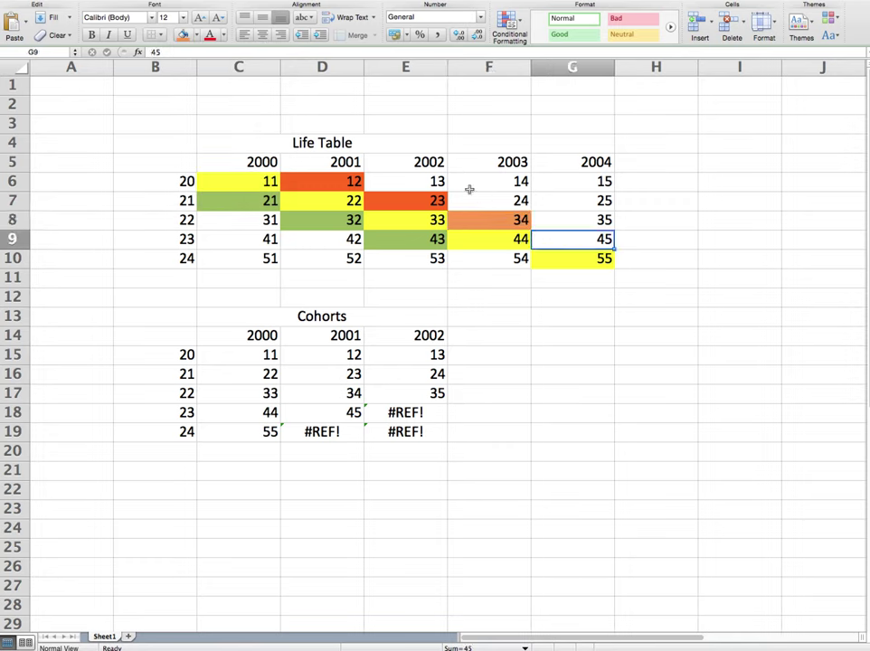
pyautogui.click(184, 34)
pyautogui.click(393, 197)
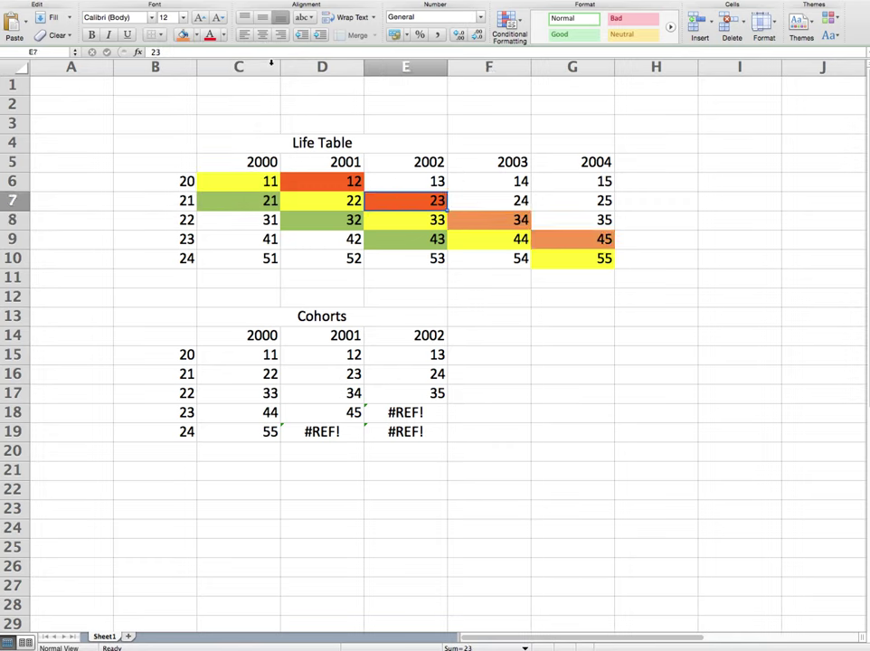
pyautogui.click(184, 34)
pyautogui.click(312, 180)
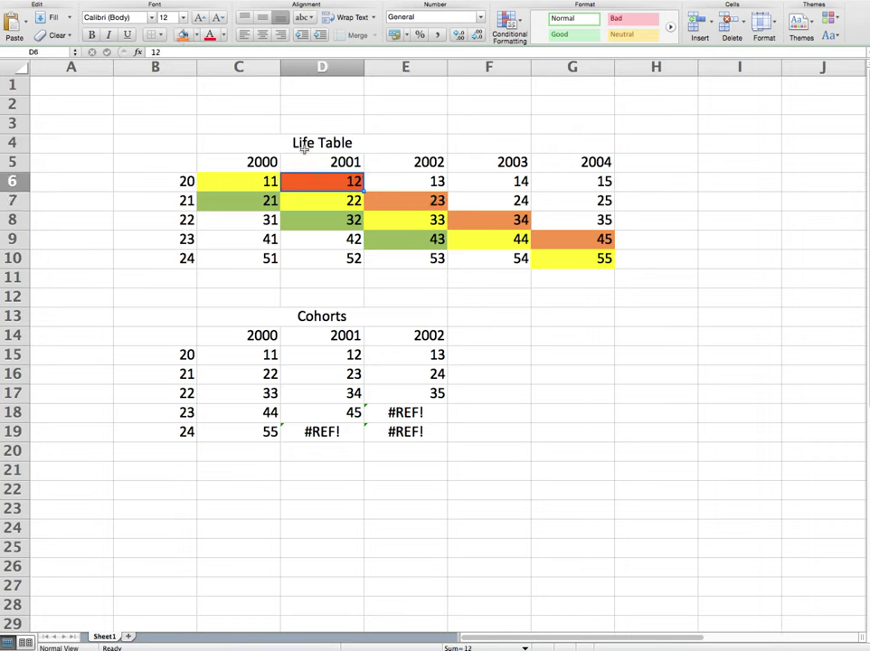
pyautogui.click(183, 35)
pyautogui.click(475, 356)
# Shade the 2001 cohort D15:D18 orange and the 2000 cohort C15:C19 yellow.
pyautogui.moveTo(356, 355); pyautogui.dragTo(354, 413)
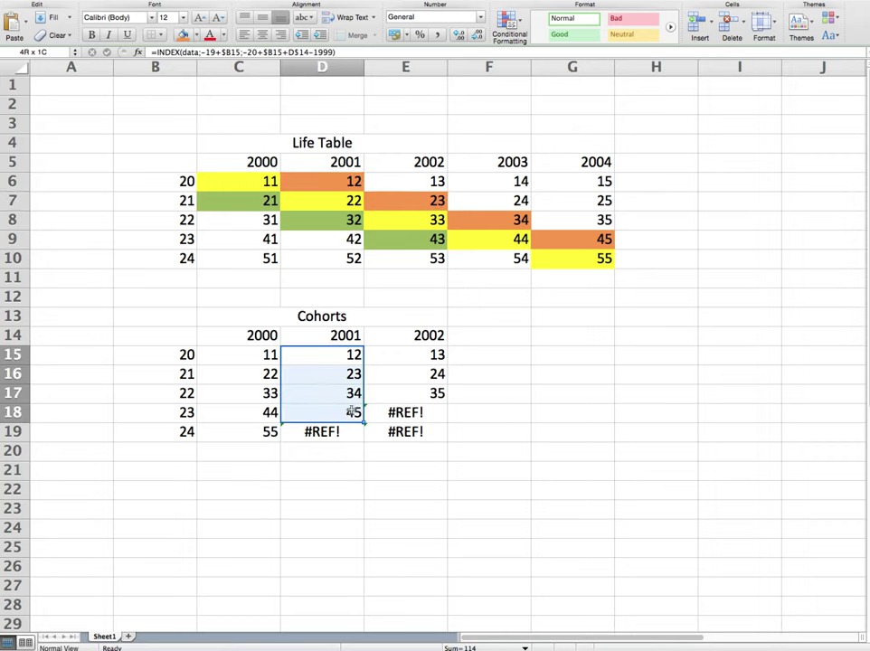
pyautogui.click(182, 36)
pyautogui.click(618, 374)
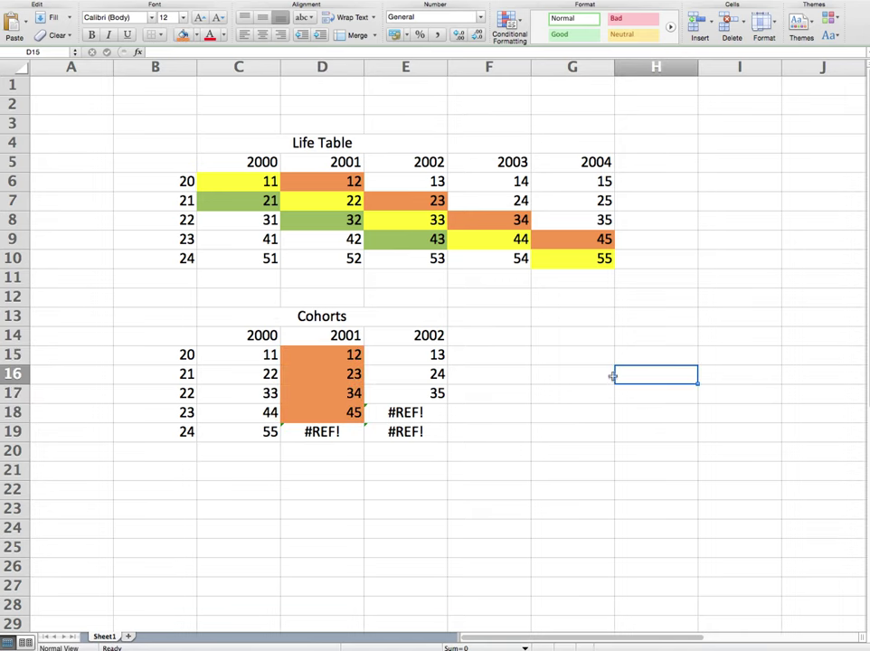
pyautogui.moveTo(229, 355); pyautogui.dragTo(256, 431)
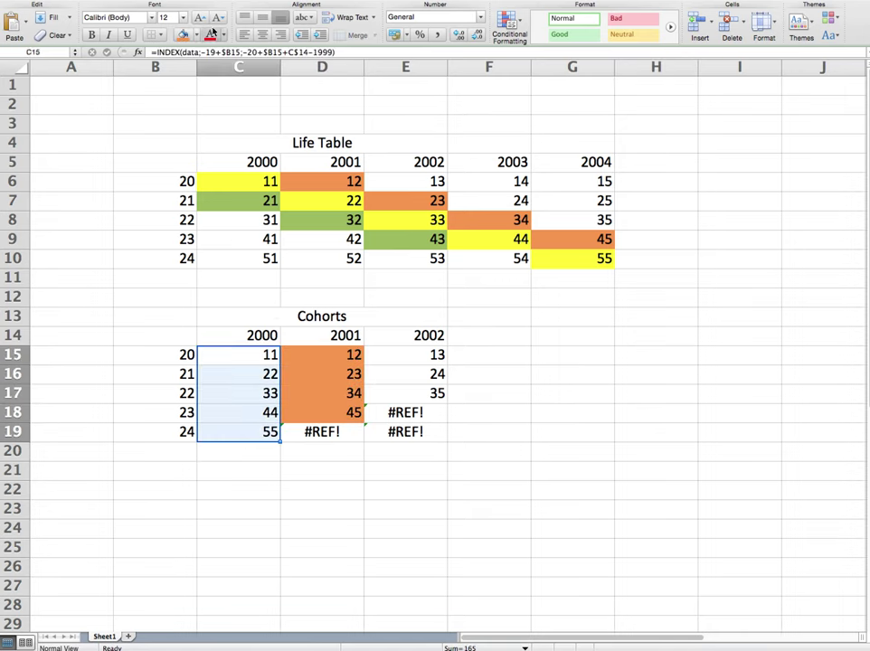
pyautogui.click(196, 34)
pyautogui.click(207, 131)
pyautogui.click(542, 333)
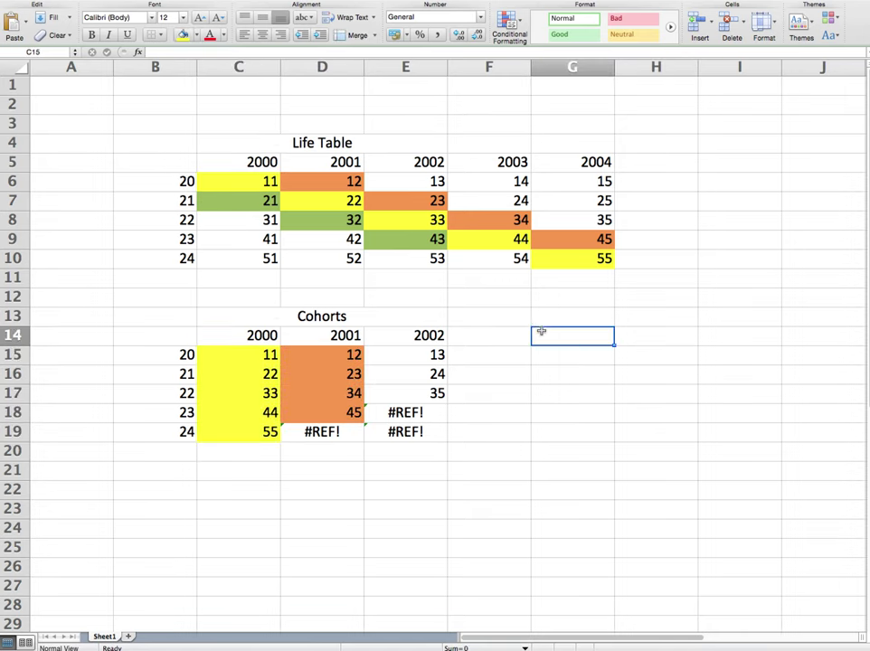
# Fill the 2002 cohort E15:E17 and Life Table cells E6, F7, G8 (13, 24, 35) teal.
pyautogui.moveTo(413, 356); pyautogui.dragTo(417, 386)
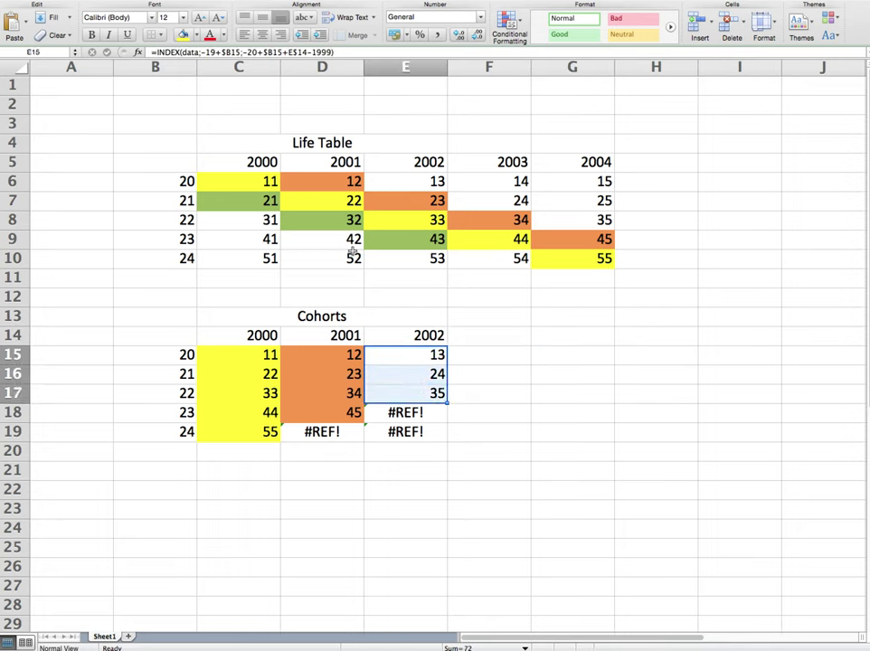
pyautogui.click(196, 34)
pyautogui.click(250, 61)
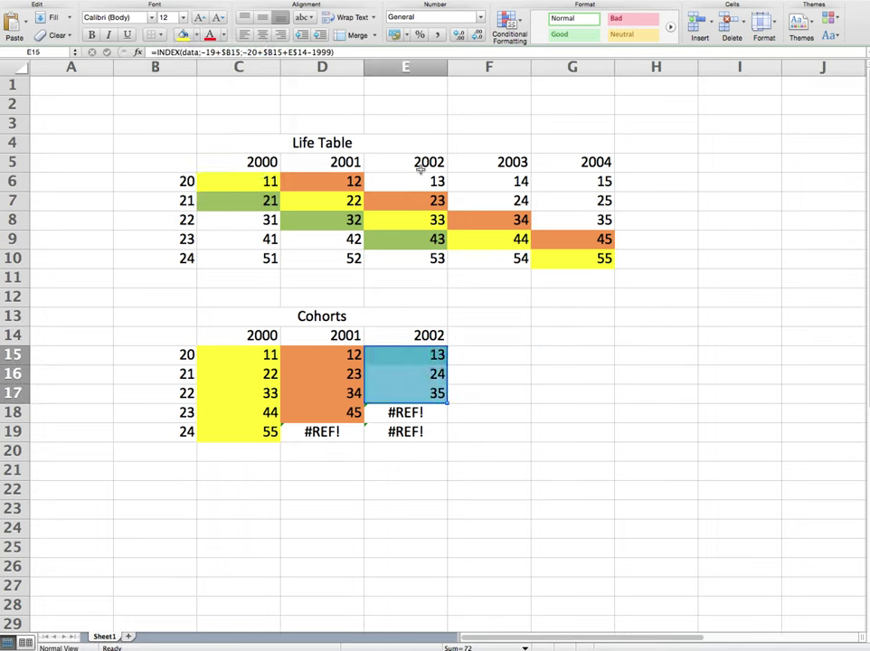
pyautogui.click(419, 176)
pyautogui.click(182, 34)
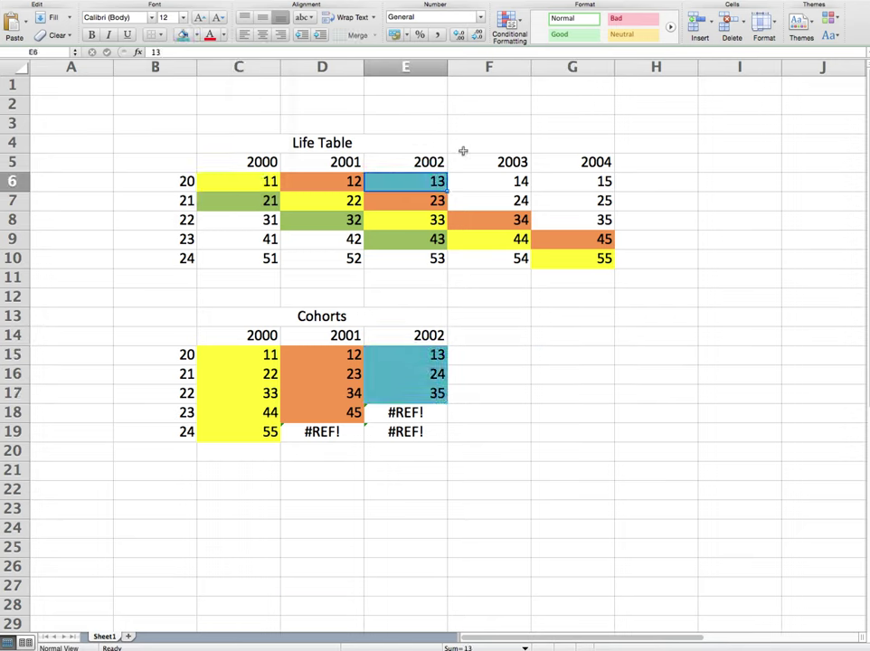
pyautogui.click(488, 200)
pyautogui.click(182, 34)
pyautogui.click(581, 218)
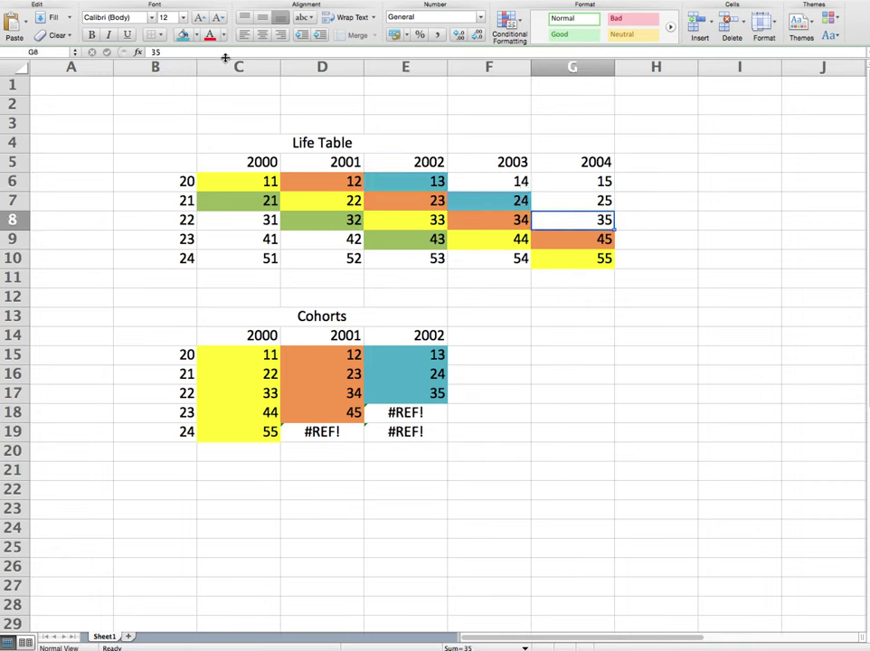
pyautogui.click(181, 34)
pyautogui.click(633, 412)
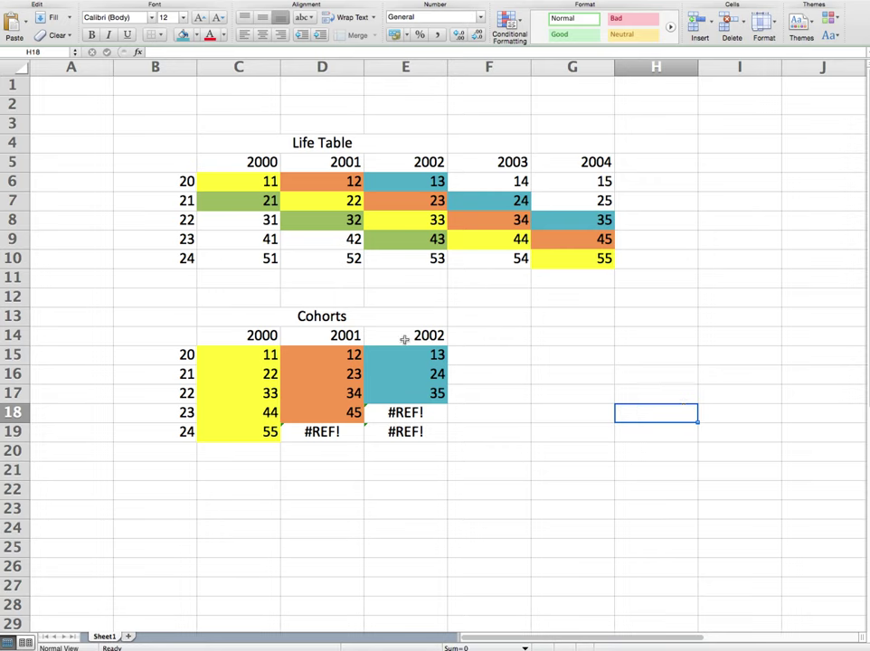
pyautogui.click(270, 356)
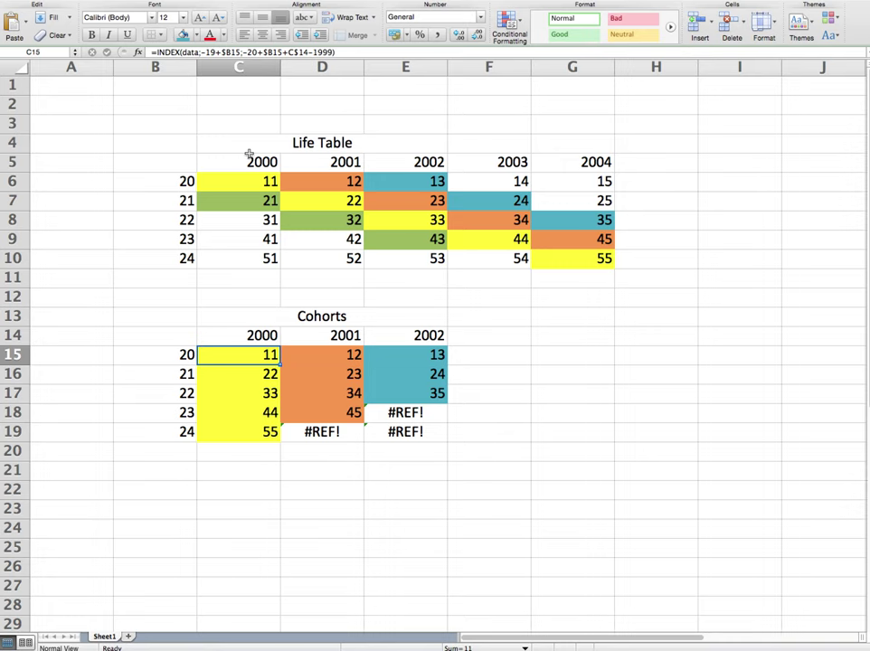
pyautogui.click(349, 51)
pyautogui.press('Return')
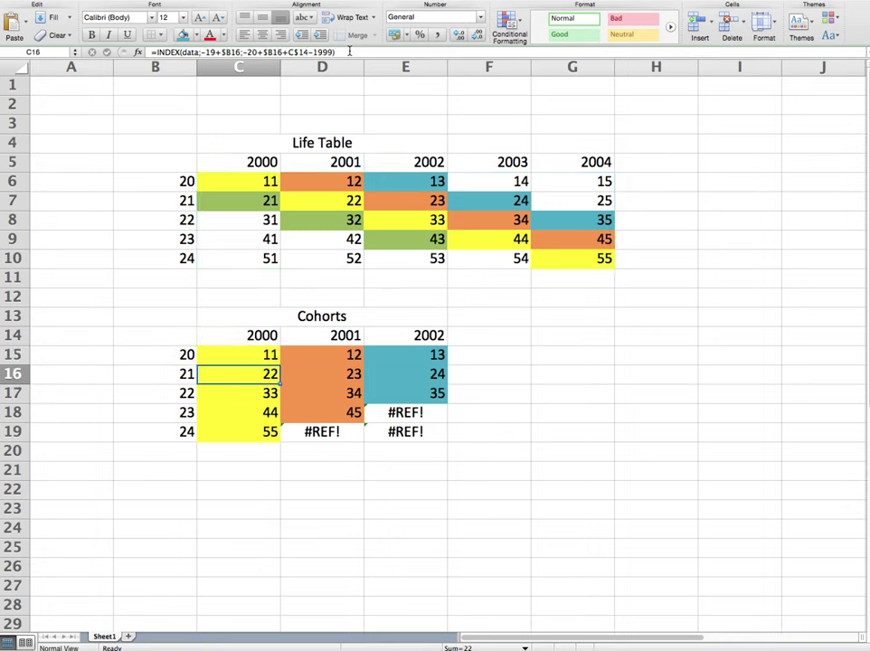
pyautogui.press('Up')
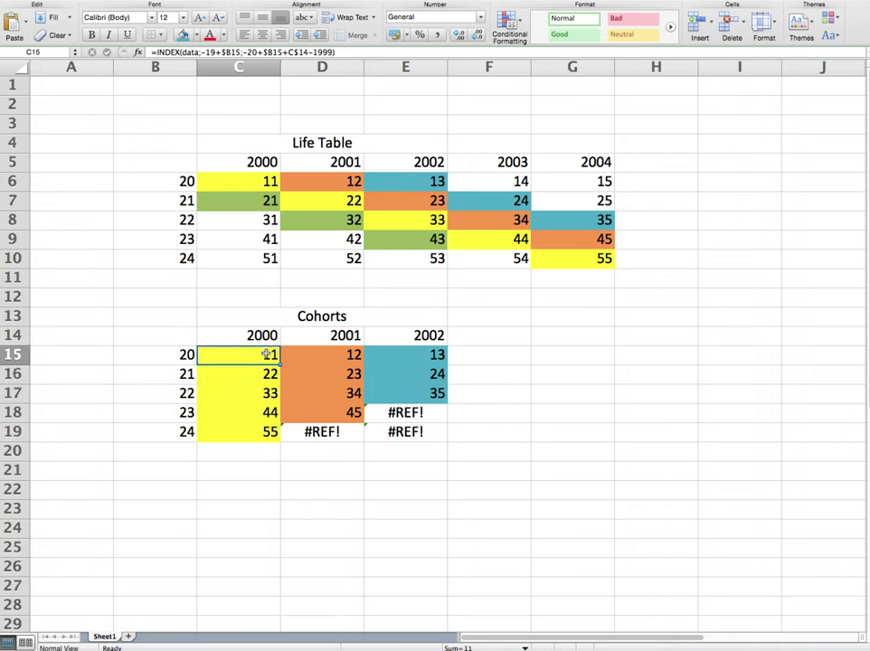
pyautogui.moveTo(214, 355); pyautogui.dragTo(268, 433)
pyautogui.moveTo(229, 175); pyautogui.dragTo(556, 253)
pyautogui.click(476, 470)
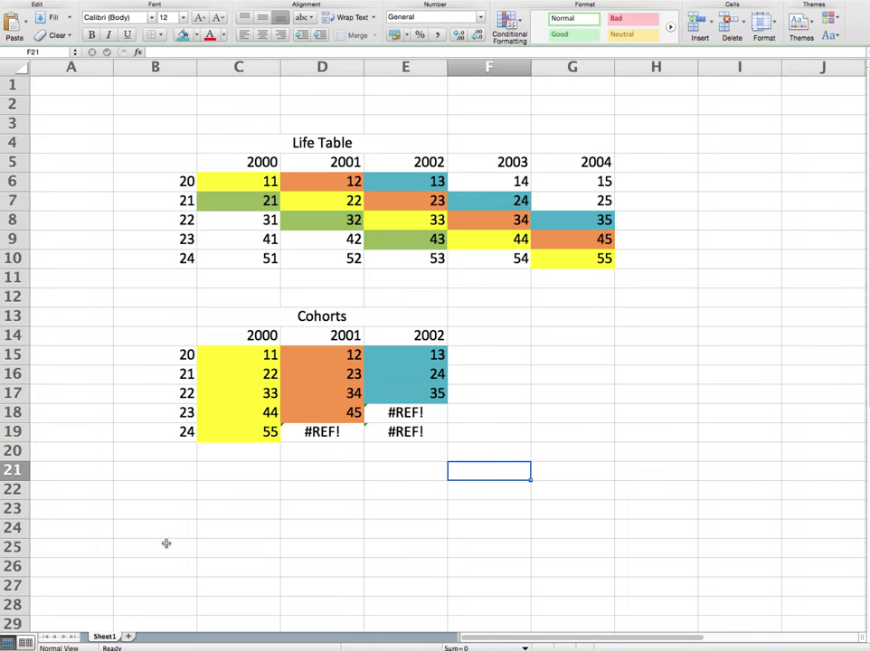
pyautogui.click(261, 357)
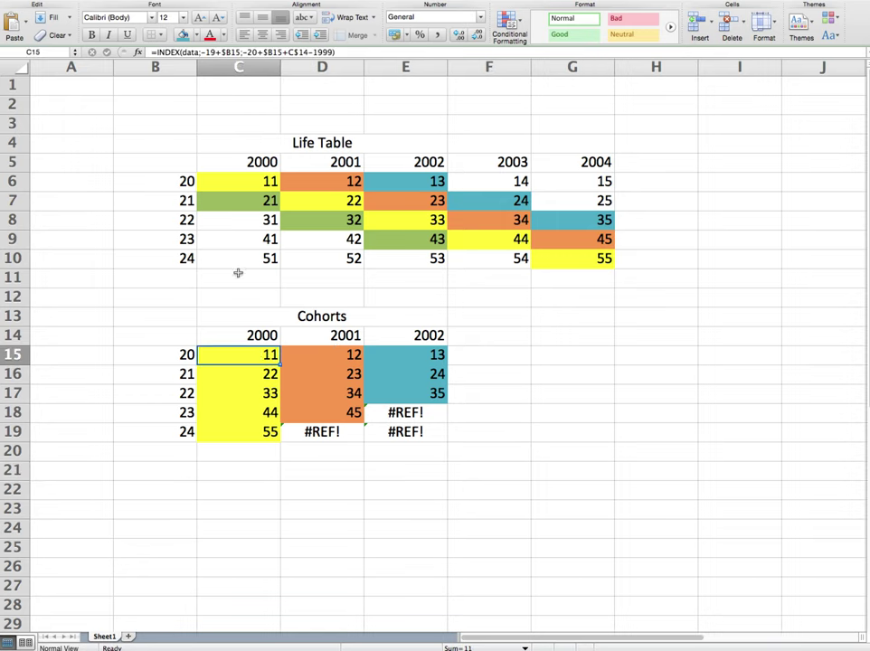
pyautogui.click(521, 382)
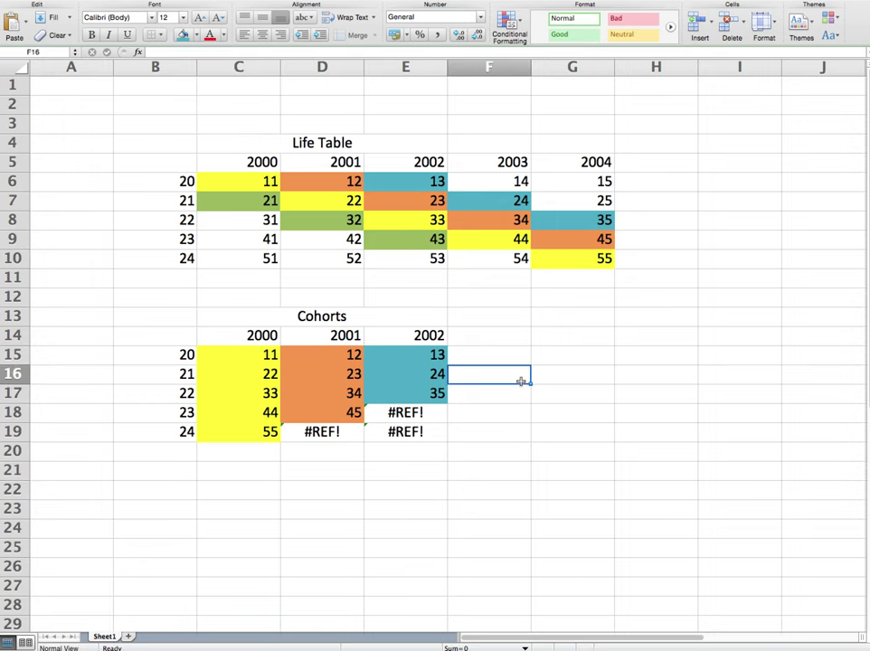